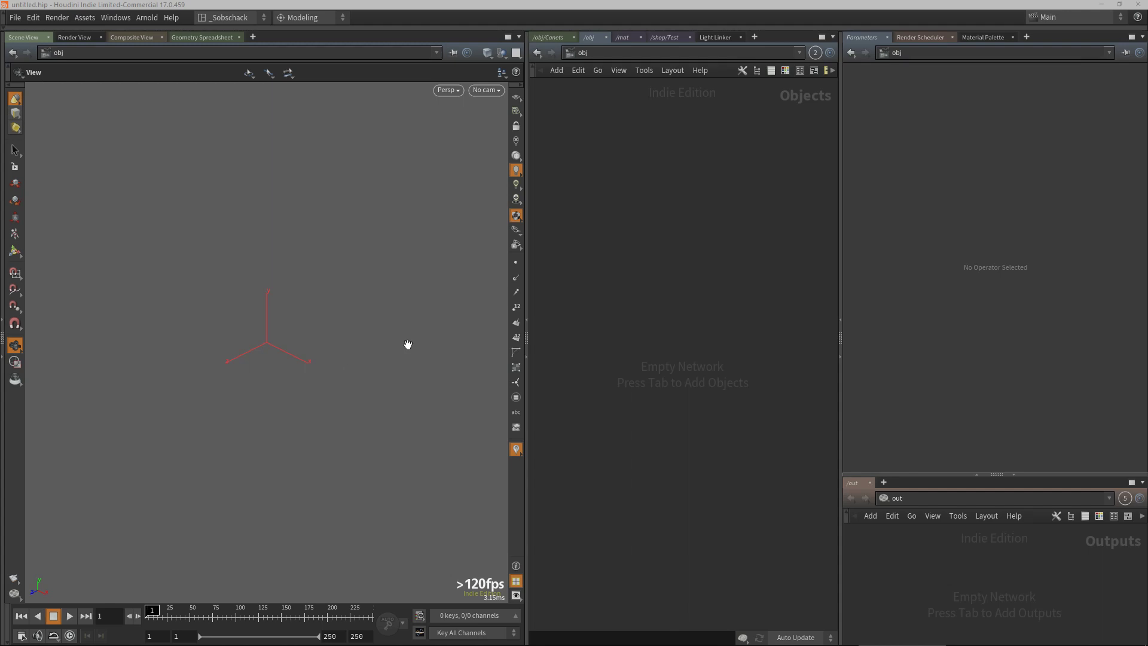
- Create a Geometry object in the empty object network and name it Scan
key(Tab)
text(geo)
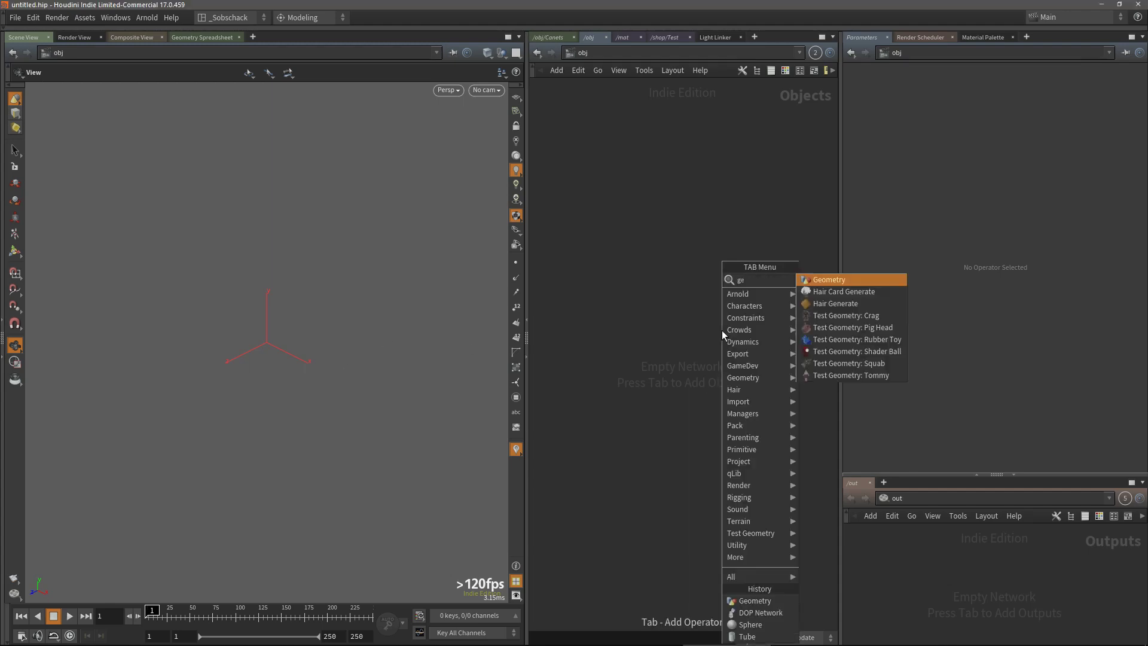
click(834, 282)
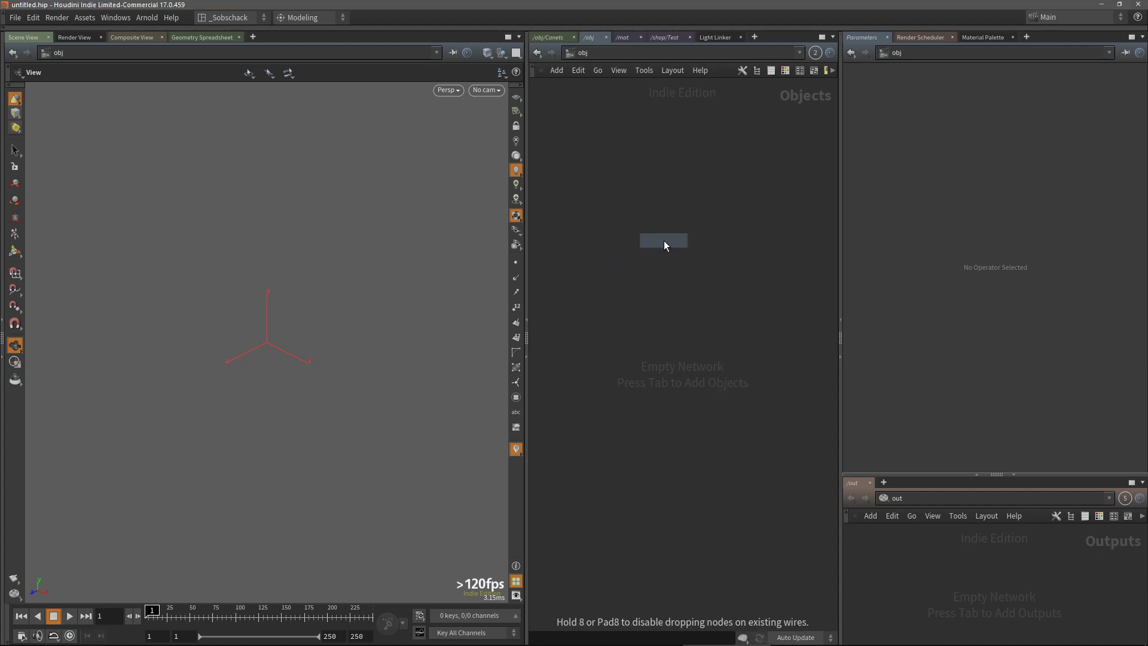
click(663, 240)
double_click(704, 241)
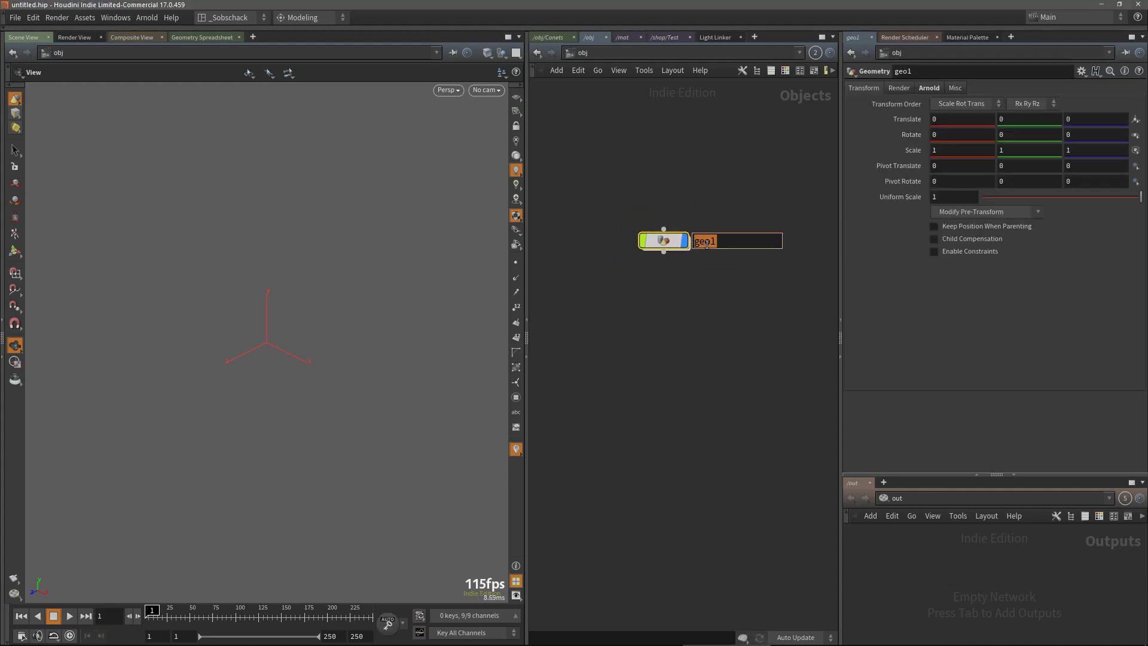
text(Scan)
key(Return)
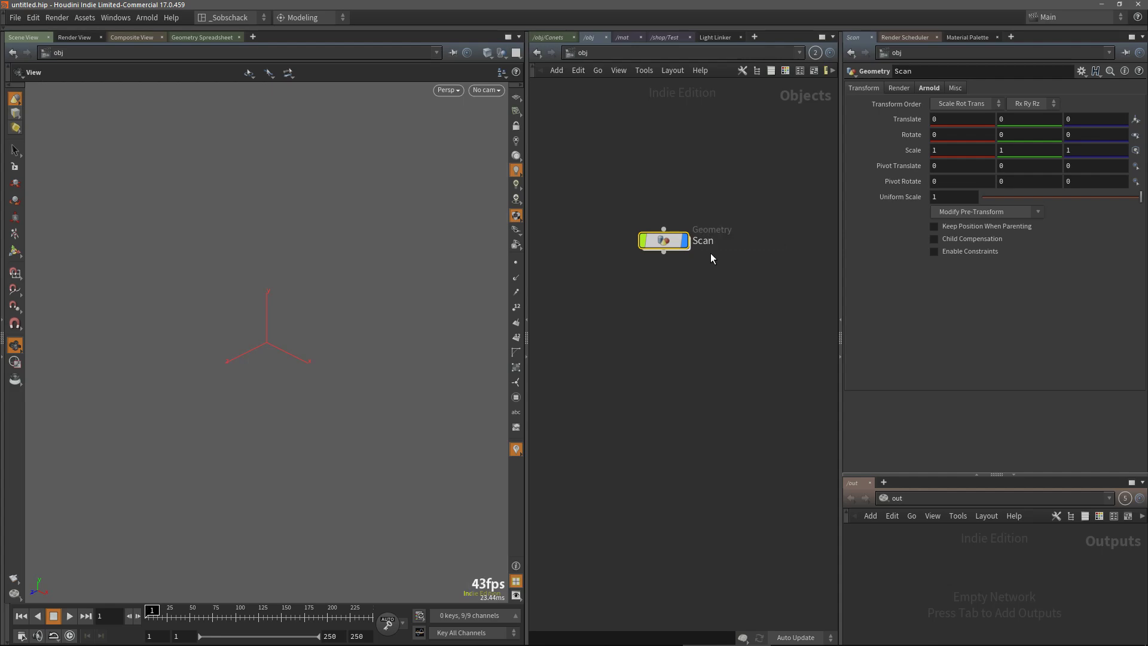
- Go inside the Scan object and add a File node
double_click(663, 241)
key(Tab)
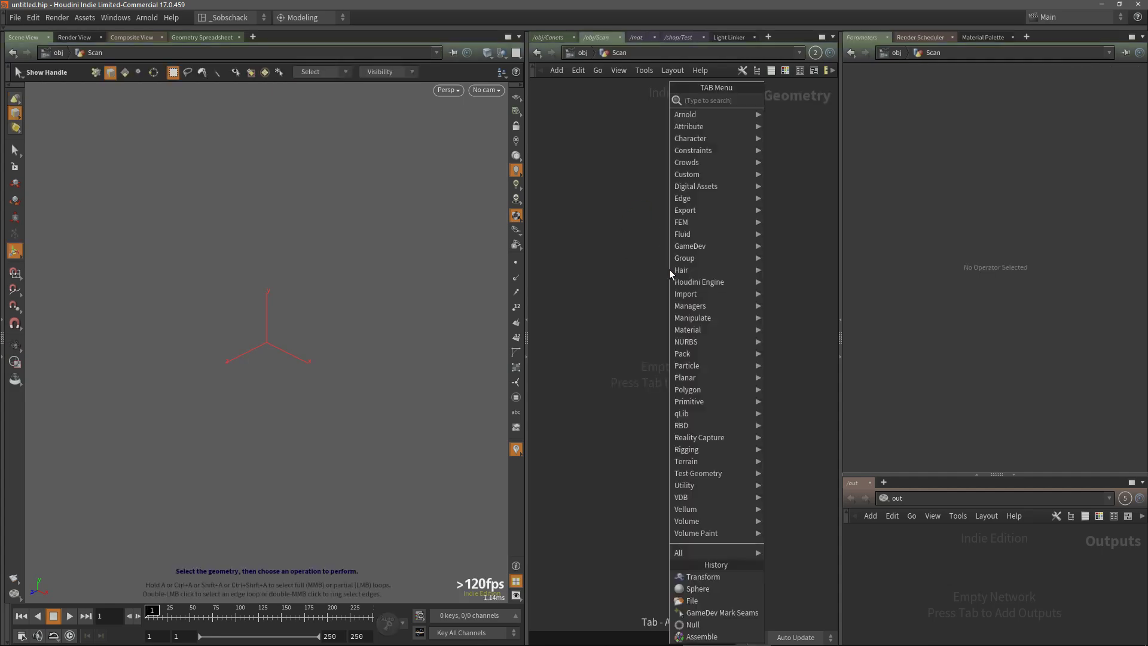
text(file)
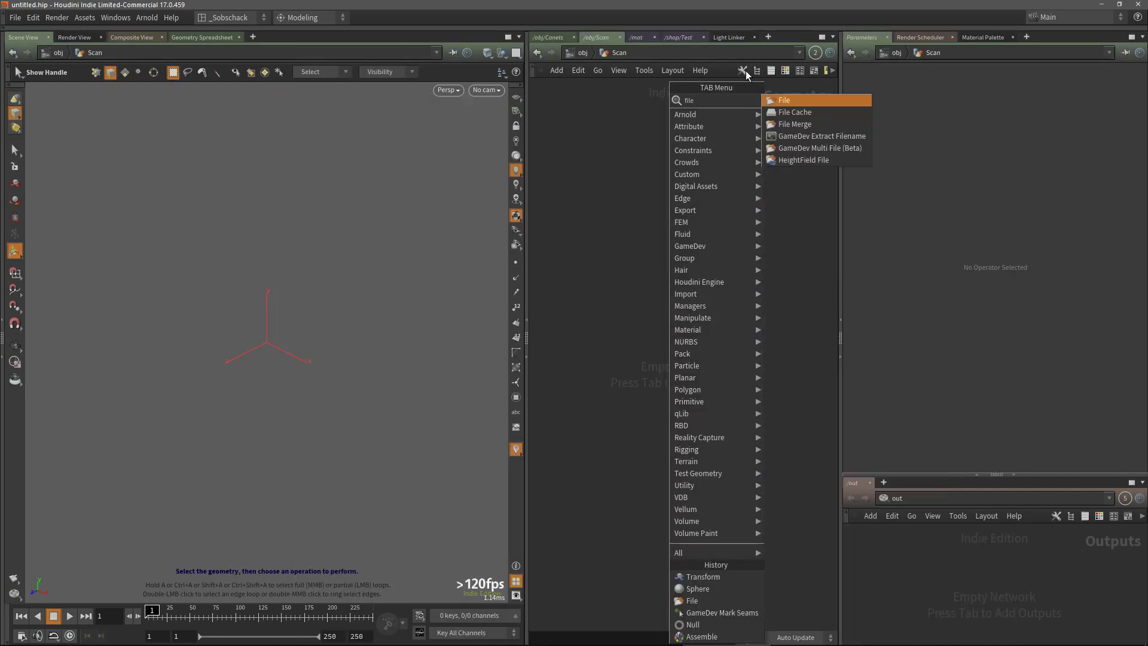
click(777, 102)
click(692, 213)
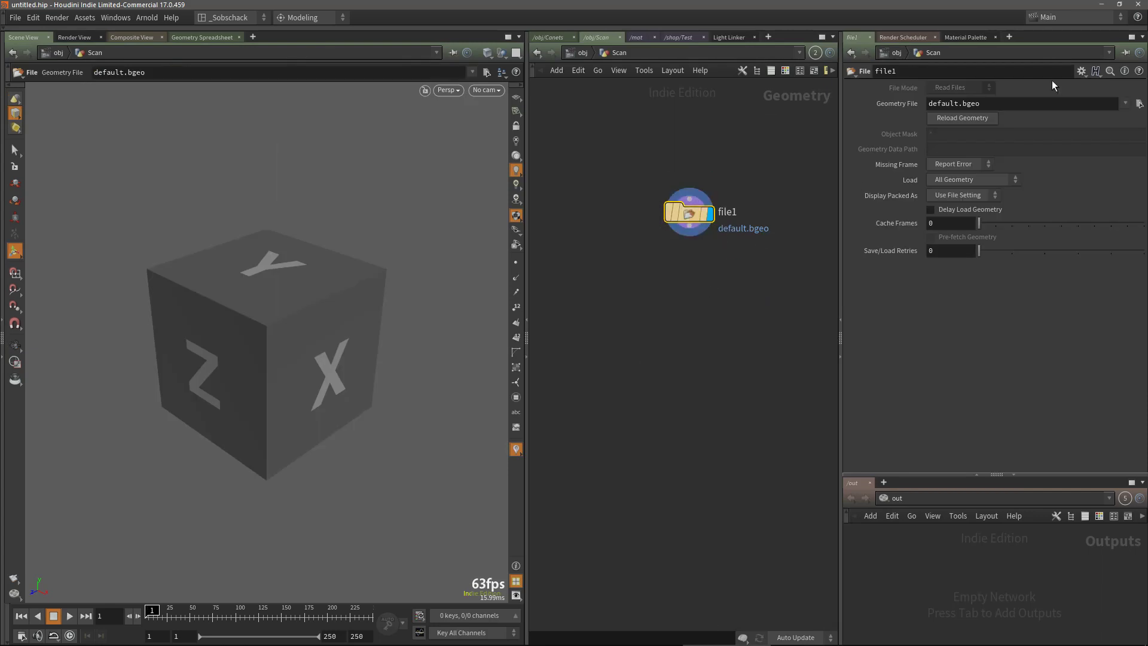
- Load Dragon_2.obj from F:/Assets_std/Scans/Dragon/ as the File node's geometry
click(1139, 103)
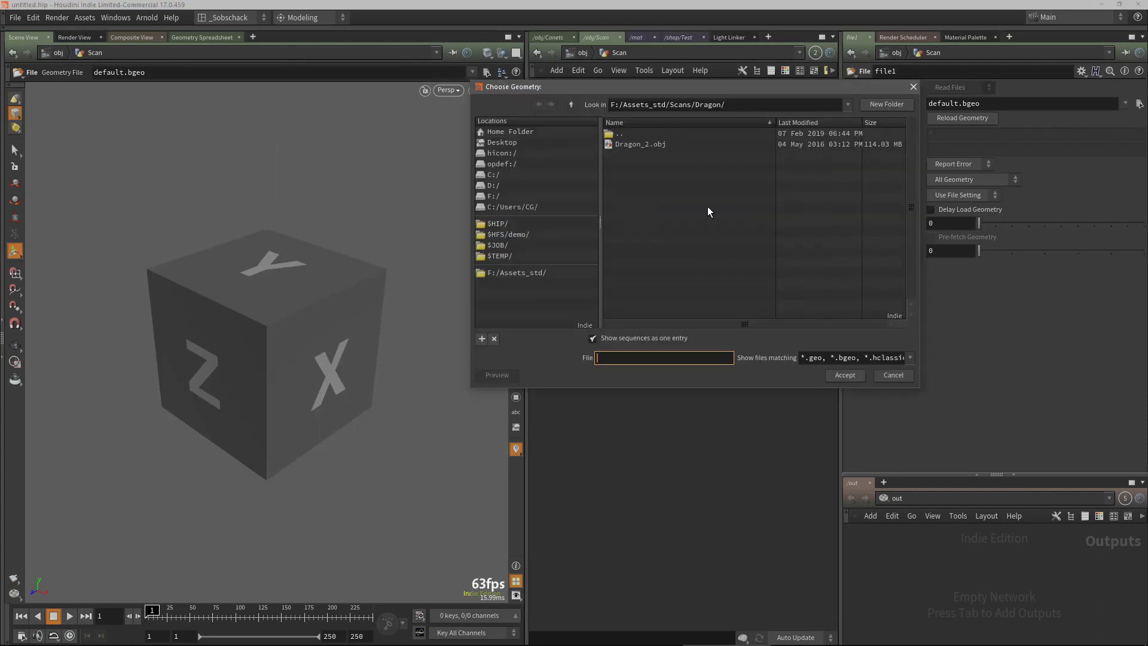
click(632, 146)
click(839, 375)
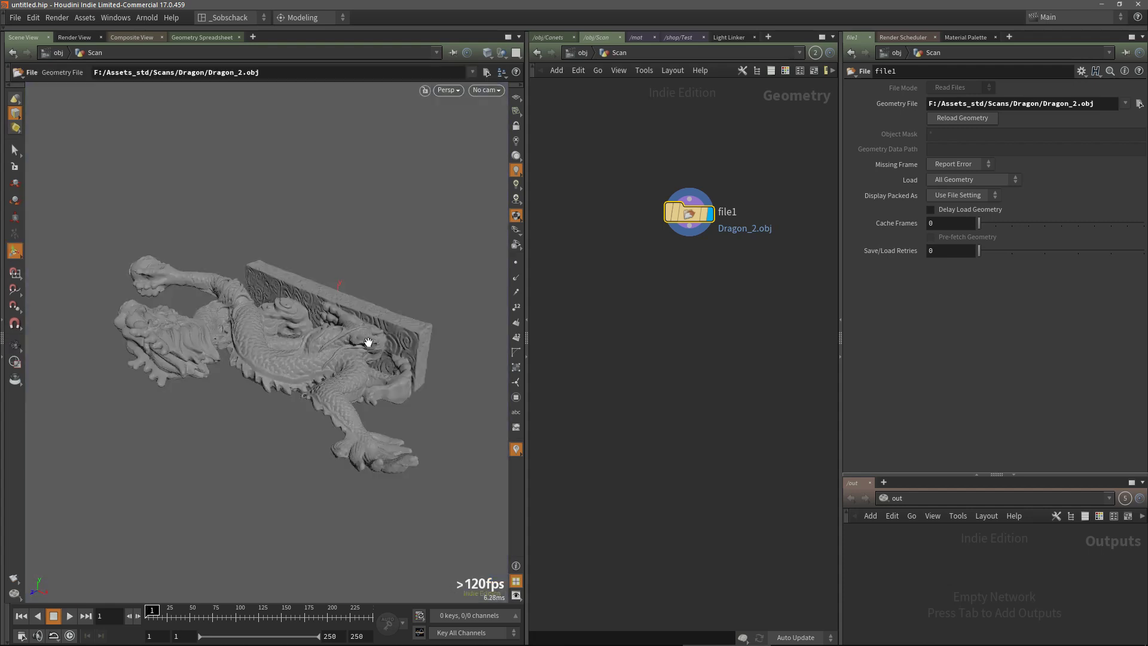
- Add a Transform node connected below the dragon's File node and make it the displayed node
key(Escape)
alt+right_drag(370, 328, 389, 305)
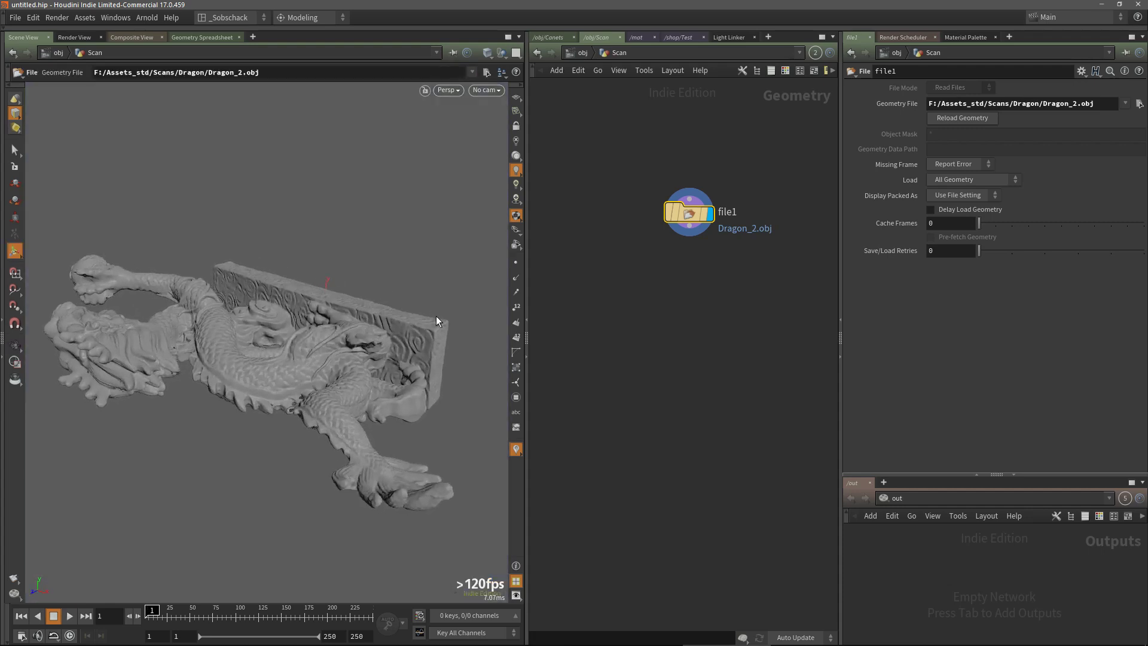
alt+drag(310, 323, 365, 351)
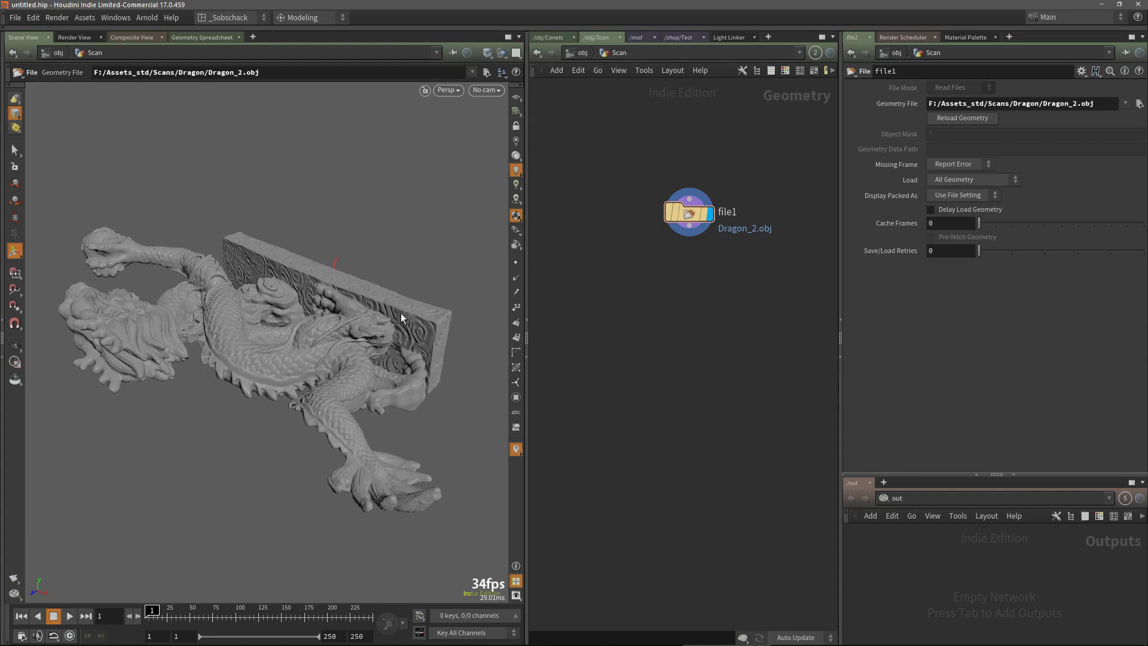
key(Tab)
text(trans)
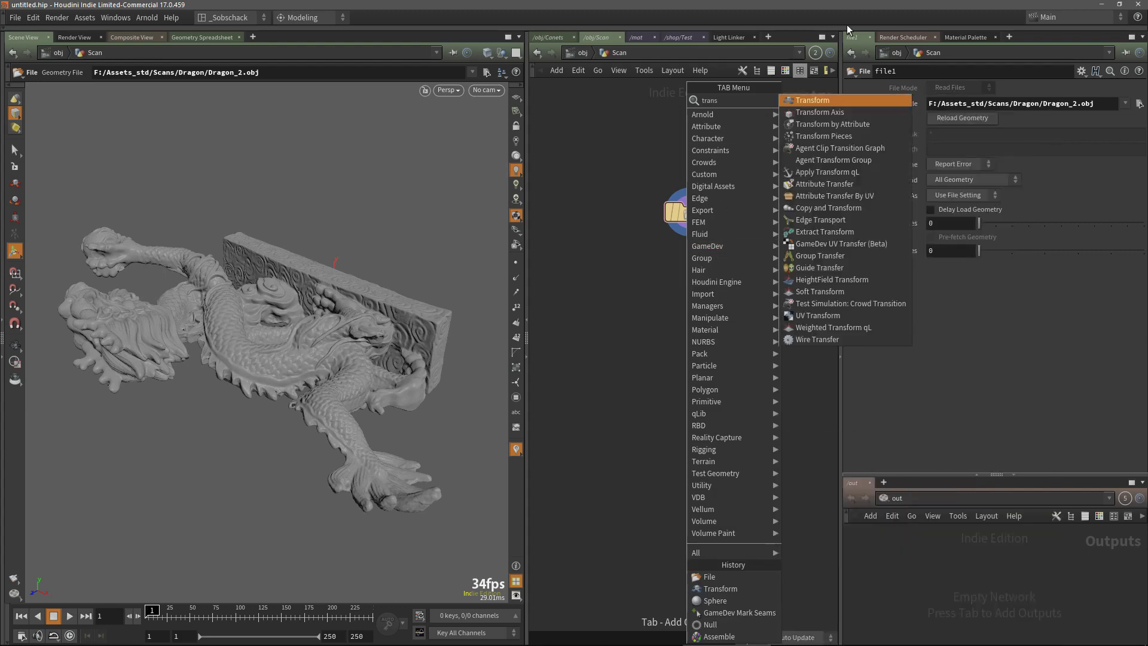
key(Return)
click(703, 285)
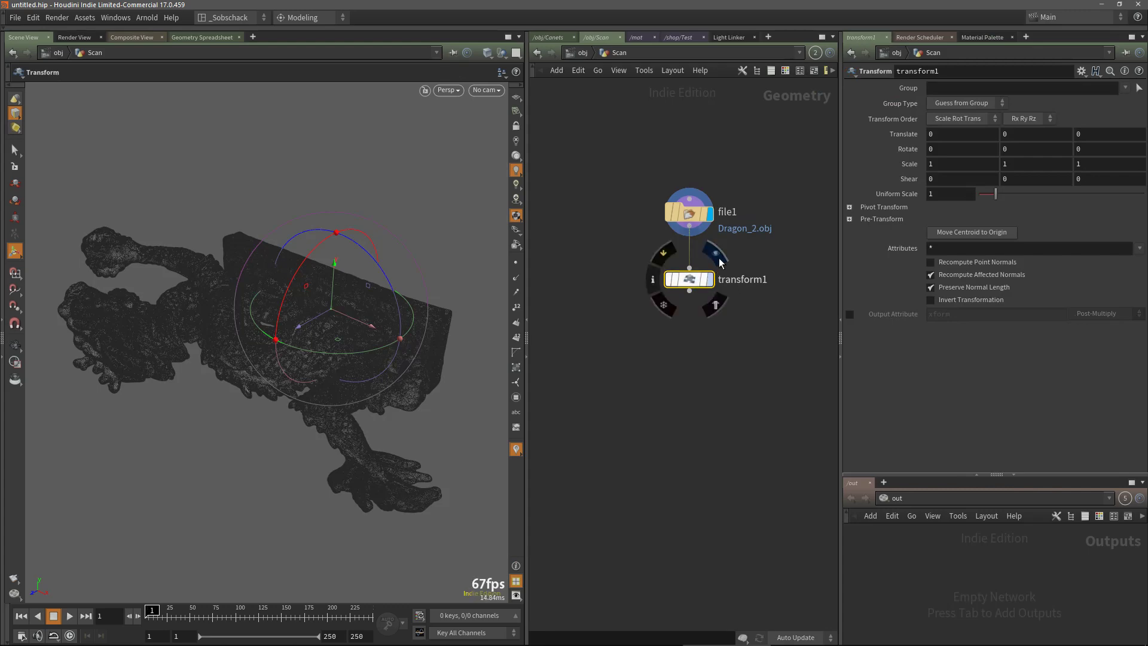
click(709, 279)
- Stand the dragon upright by rotating it -90 in X and 180 in Y, and set its uniform scale to 0.01
drag(288, 290, 392, 188)
drag(251, 323, 410, 291)
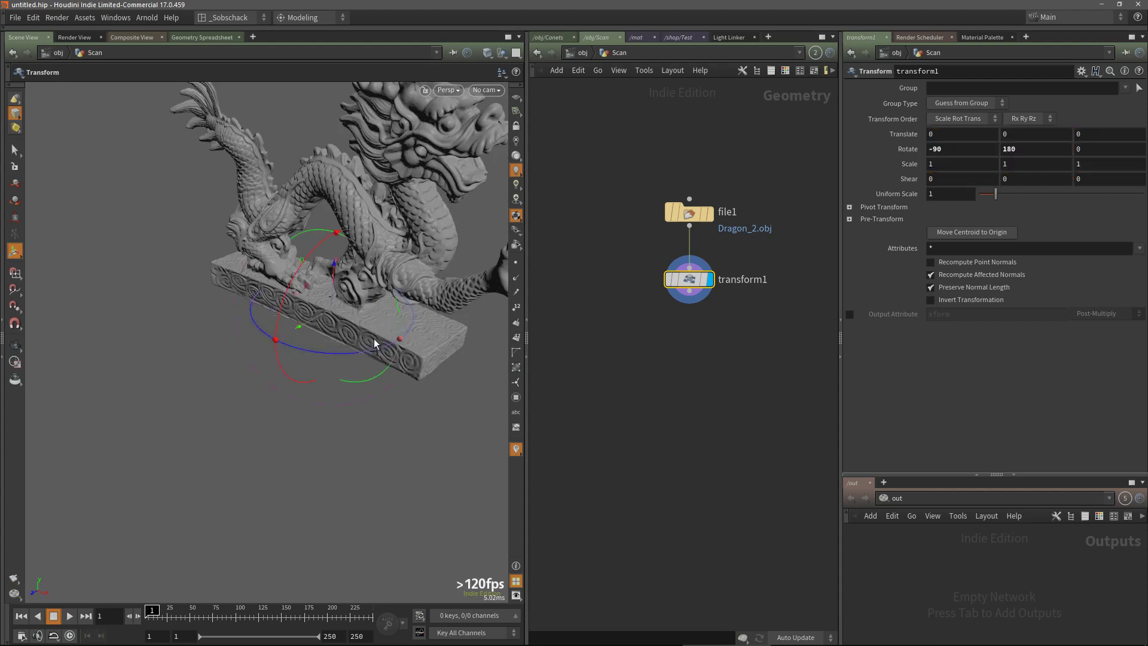
drag(950, 194, 836, 247)
text(0.01)
key(Return)
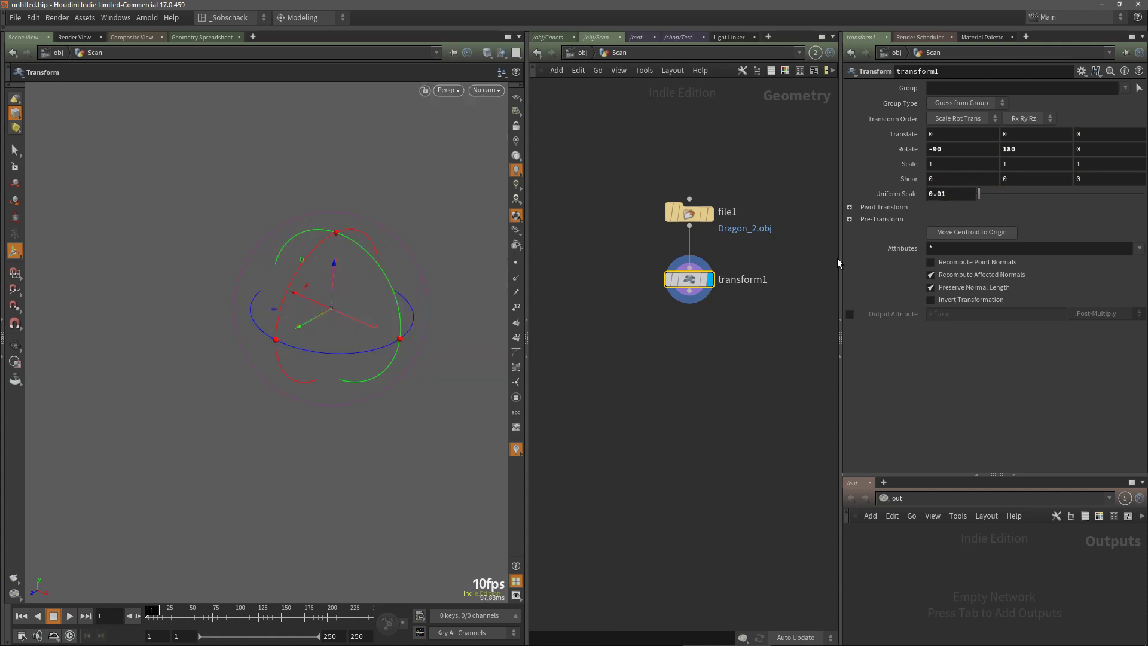
key(space+g)
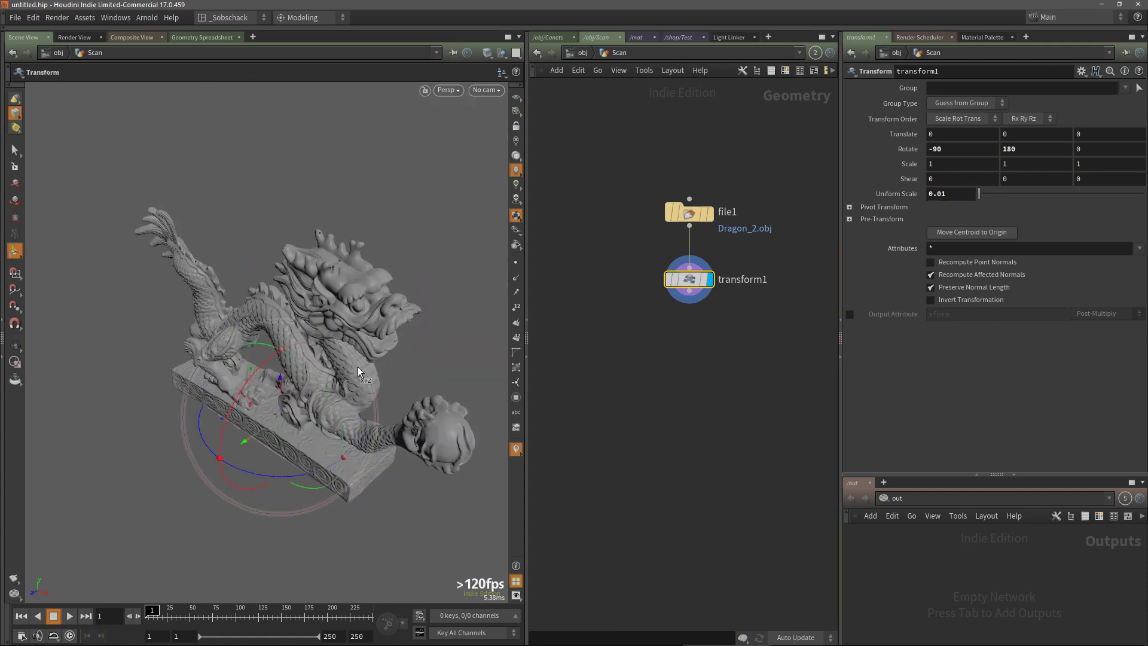
- Add a separate Grid node beside the dragon's File and Transform nodes
alt+drag(359, 371, 390, 351)
alt+middle_drag(390, 351, 402, 249)
alt+right_drag(351, 308, 339, 366)
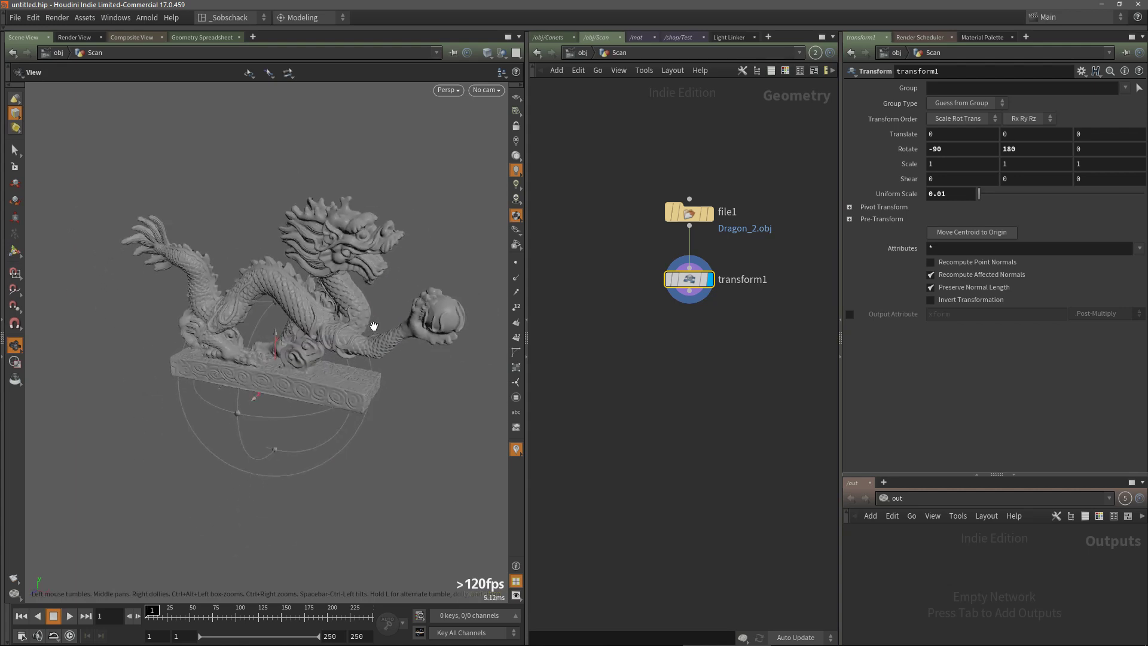
mouse_move(374, 326)
alt+mouse_down()
mouse_move(323, 353)
mouse_move(364, 338)
alt+mouse_up()
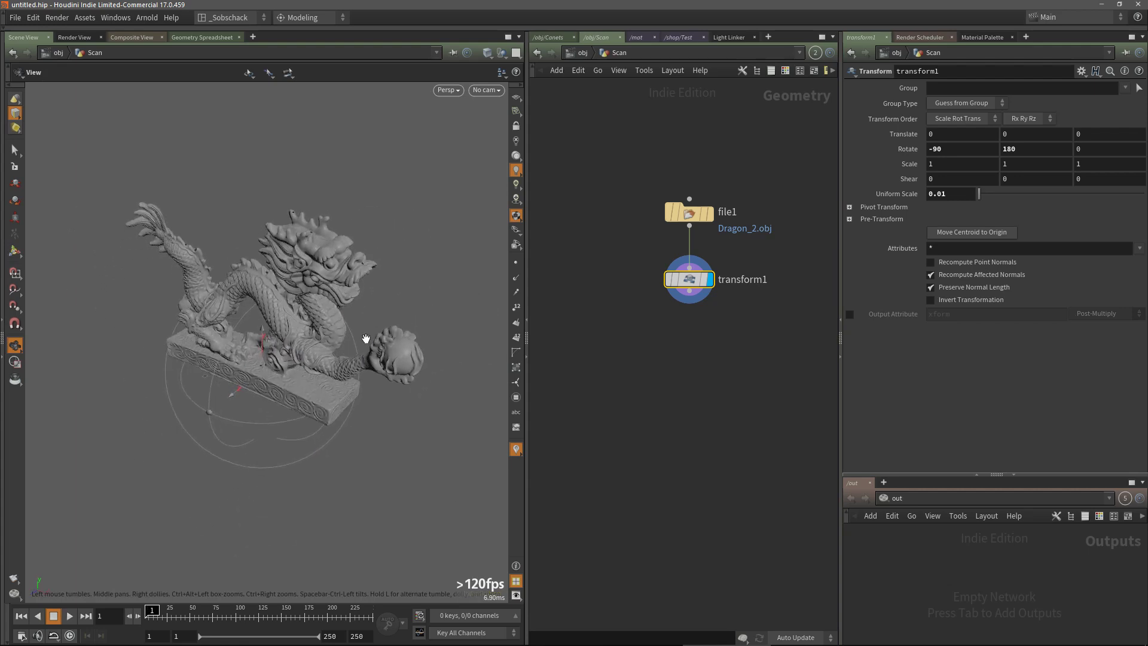
click(667, 358)
key(Tab)
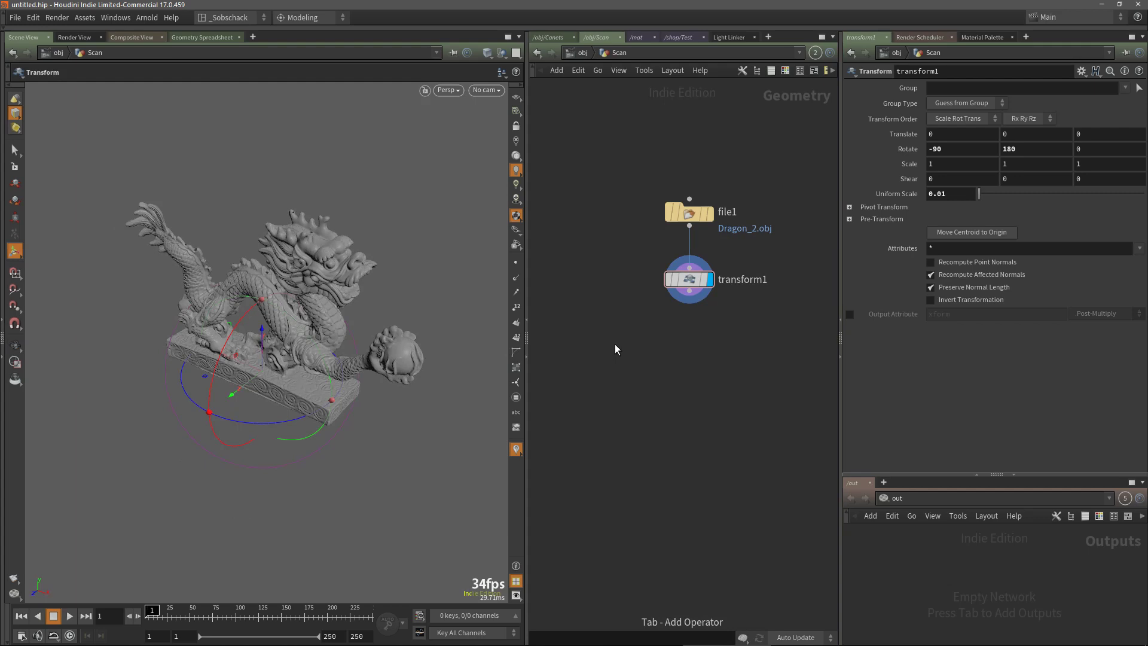
middle_drag(670, 345, 625, 359)
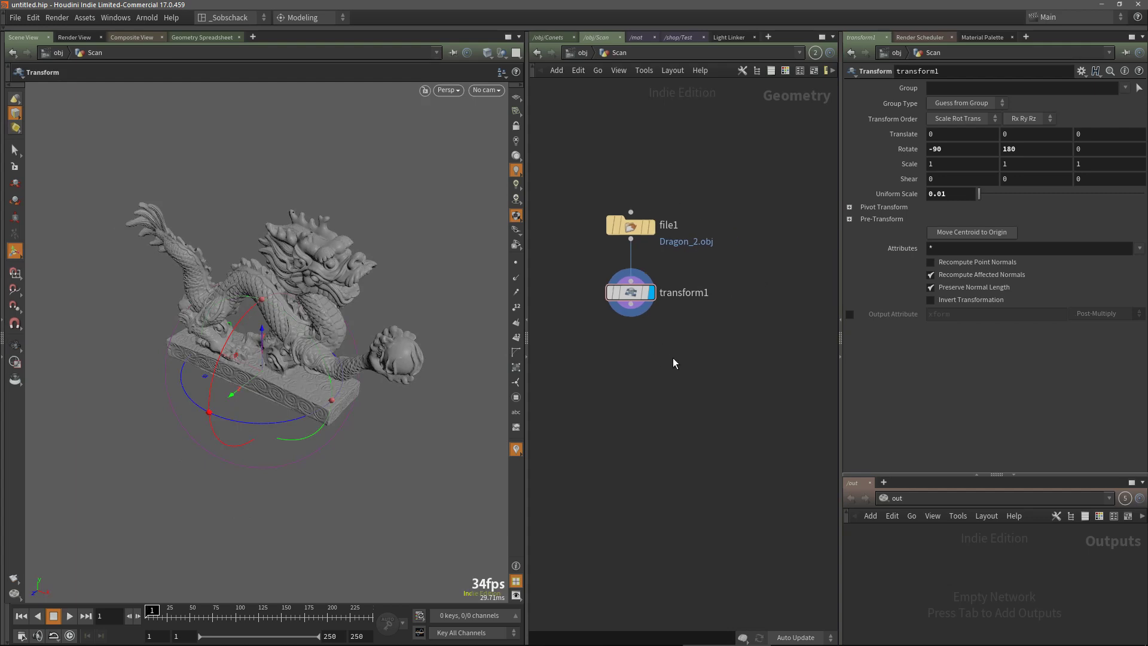
key(Tab)
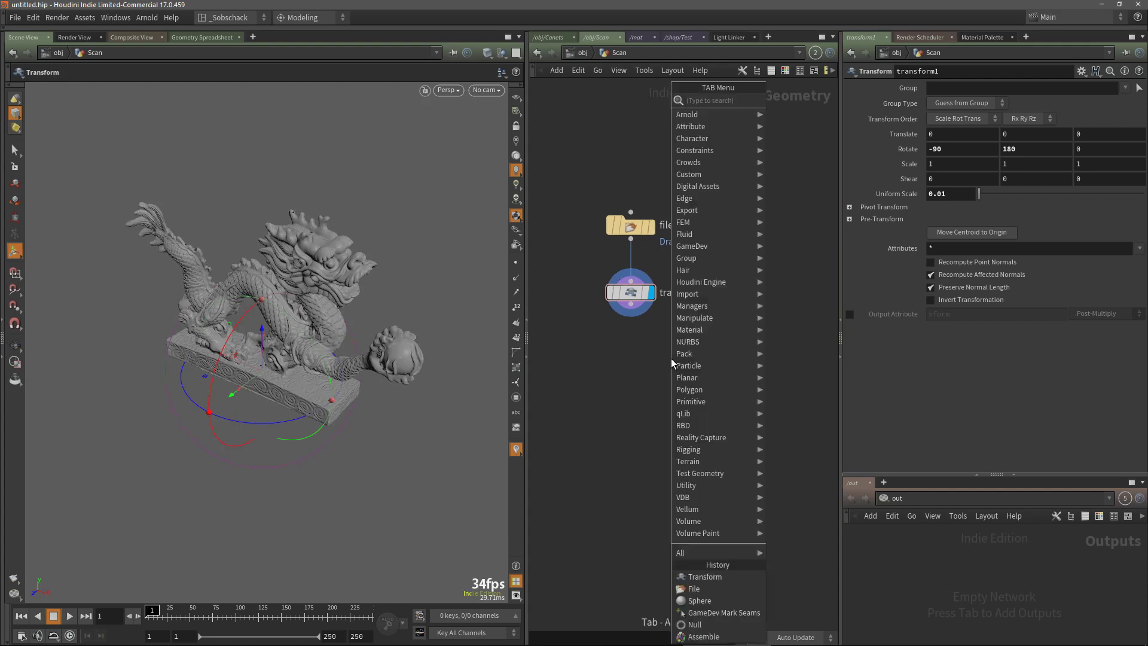
text(grid)
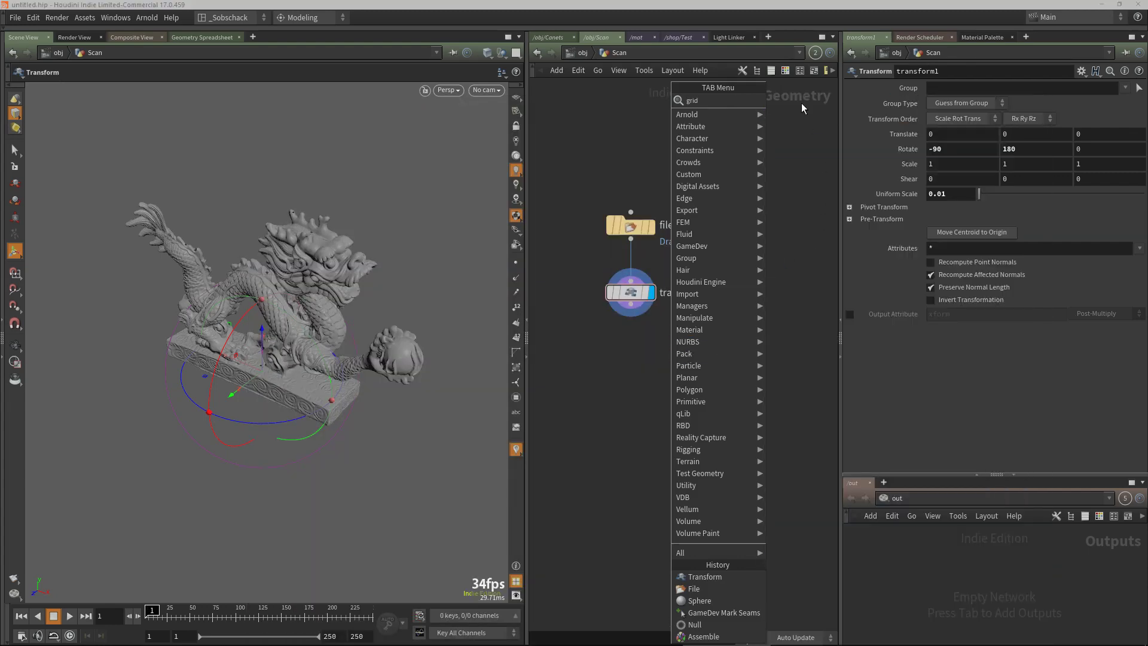
click(801, 103)
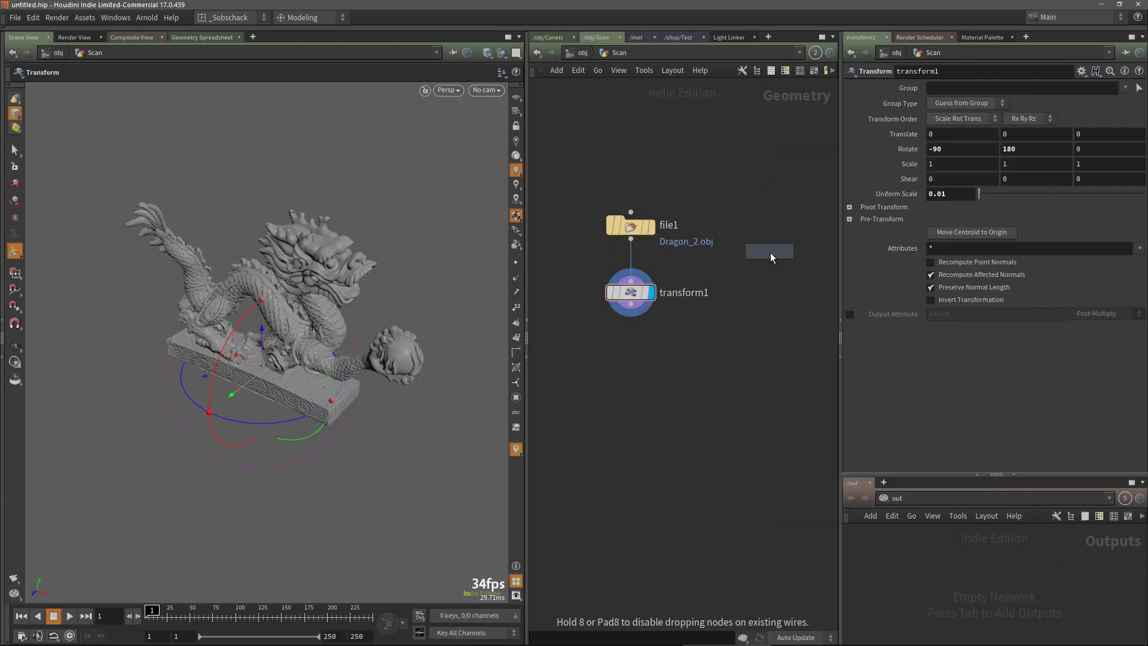
click(772, 255)
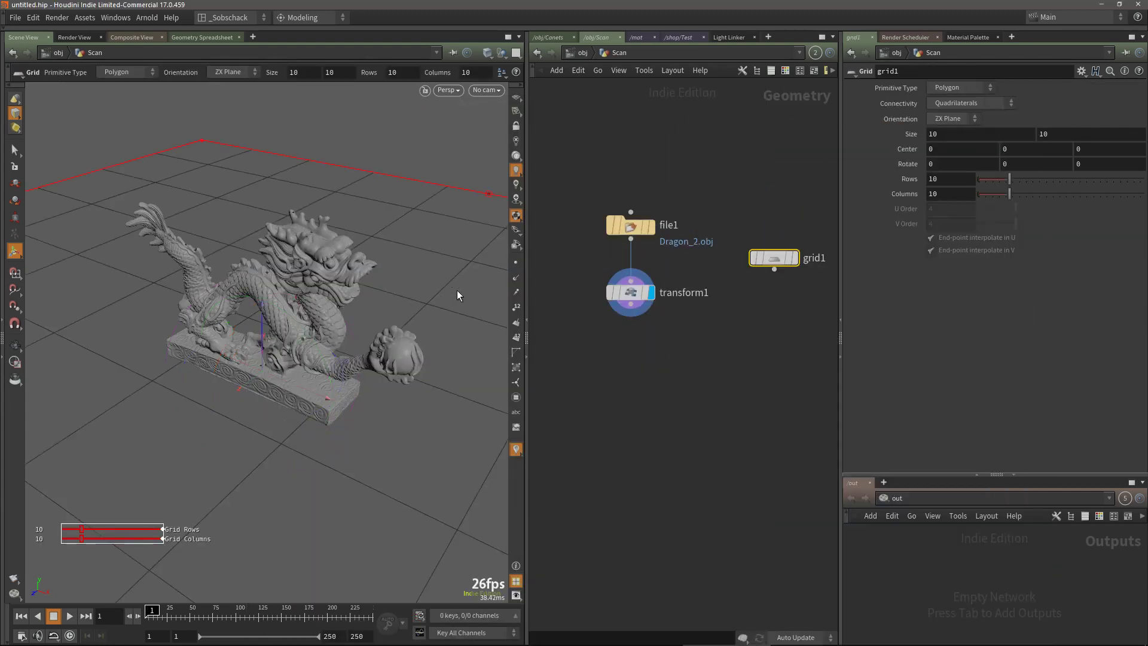
- Make the grid the displayed node and show the dragon's Transform node as a template
key(Escape)
drag(458, 294, 308, 392)
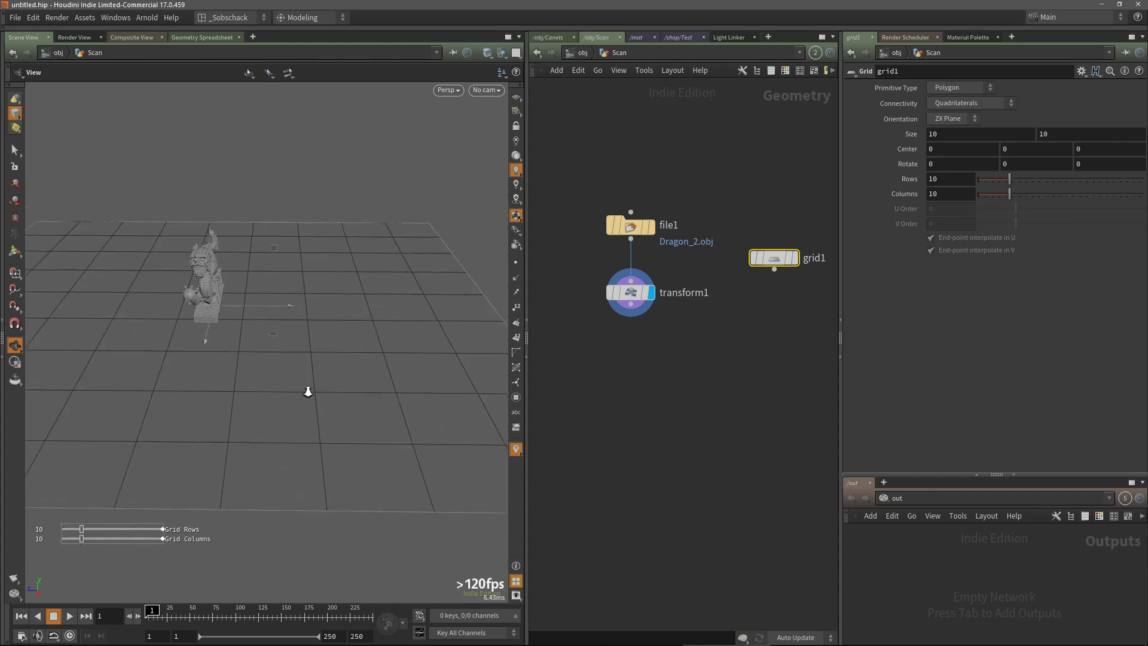
click(793, 258)
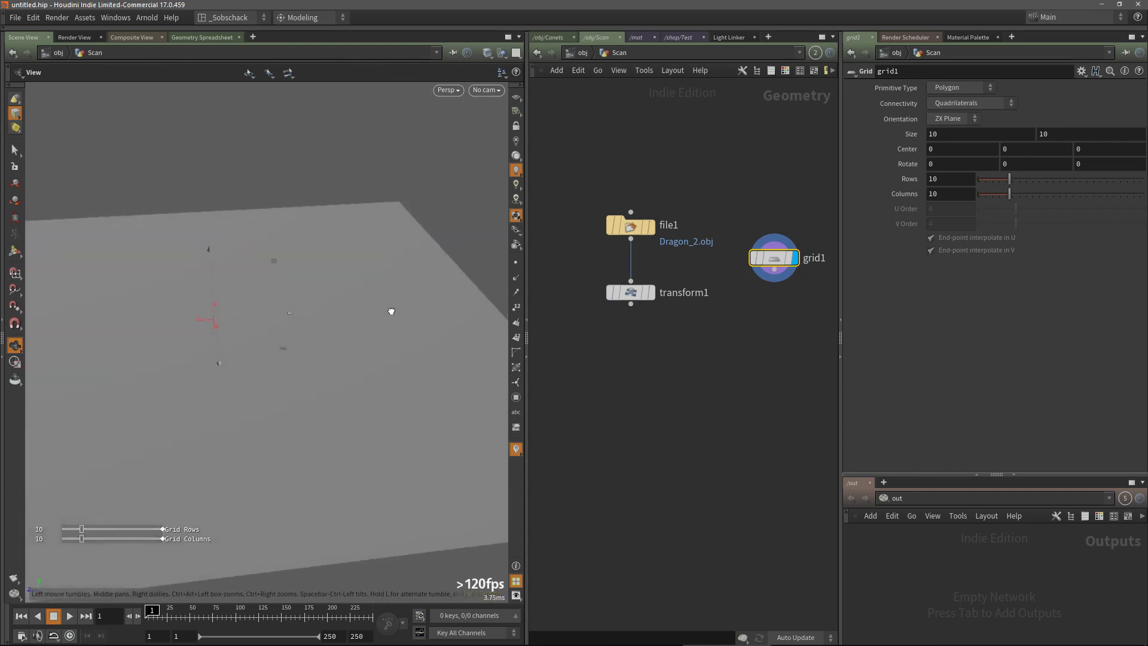
mouse_move(651, 294)
click(656, 317)
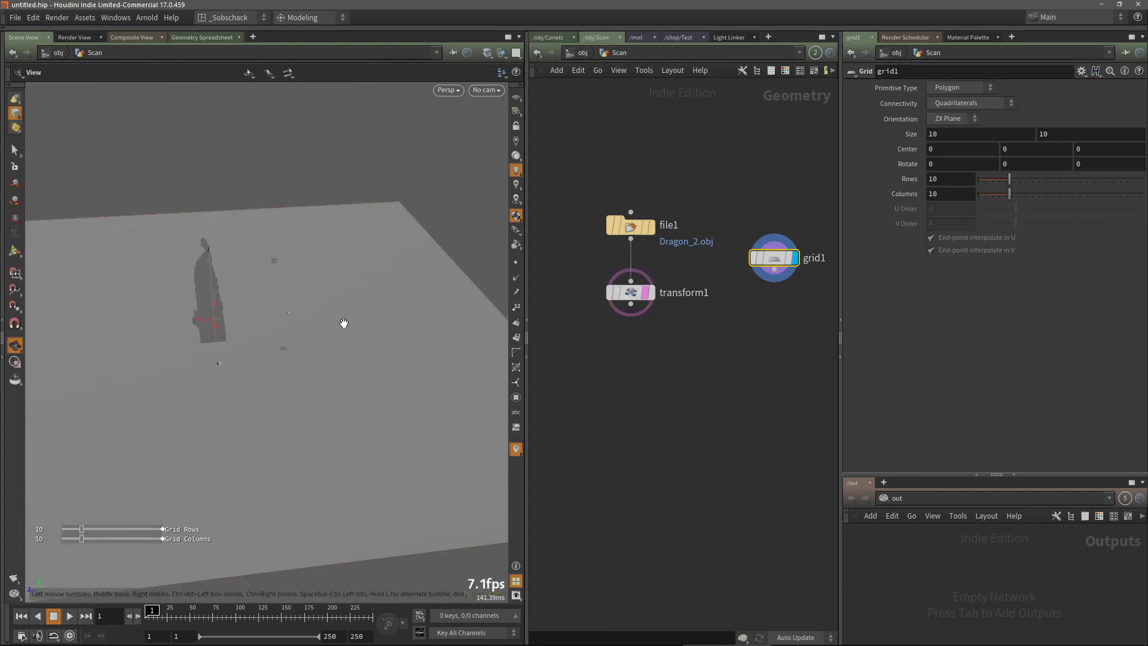
- Create a camera from a low side view framing the whole dragon above the grid, and reselect the Grid node
alt+drag(344, 323, 374, 326)
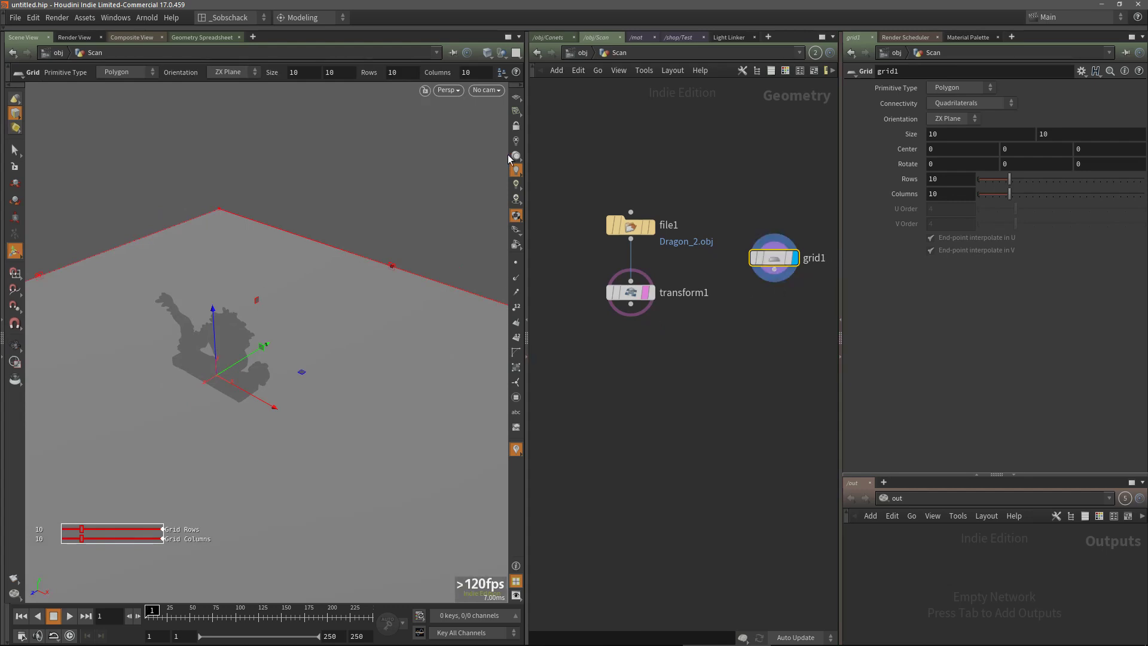
key(s)
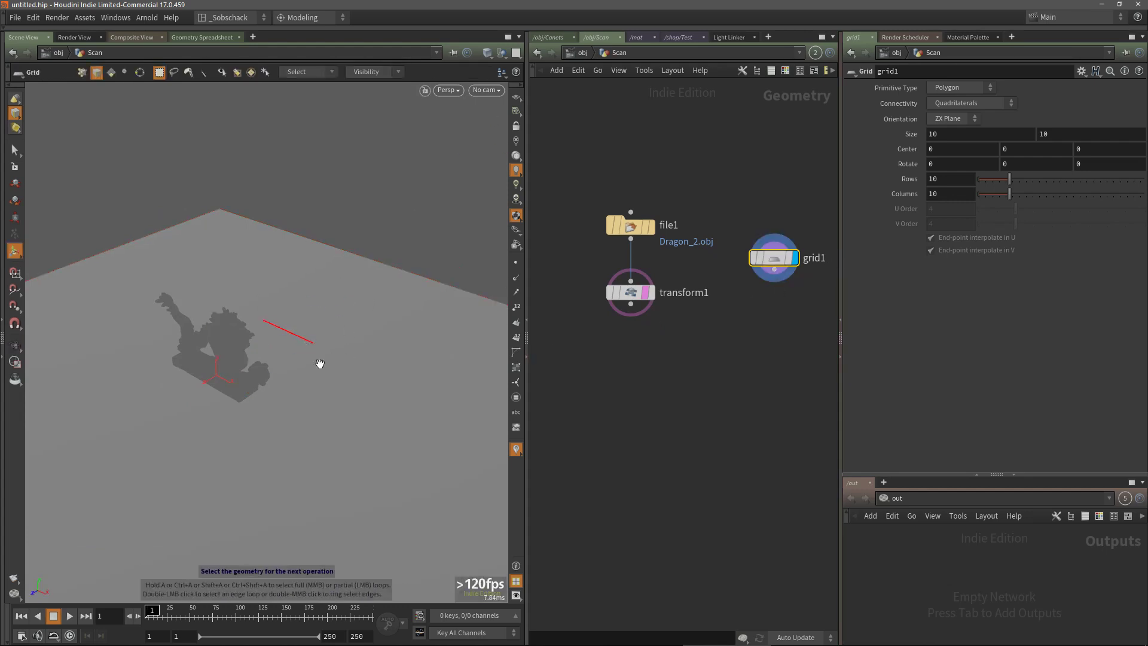
alt+drag(319, 352, 349, 326)
mouse_move(348, 325)
alt+right_down()
mouse_move(364, 251)
mouse_move(341, 315)
alt+right_up()
alt+middle_drag(341, 315, 376, 317)
alt+drag(376, 342, 351, 318)
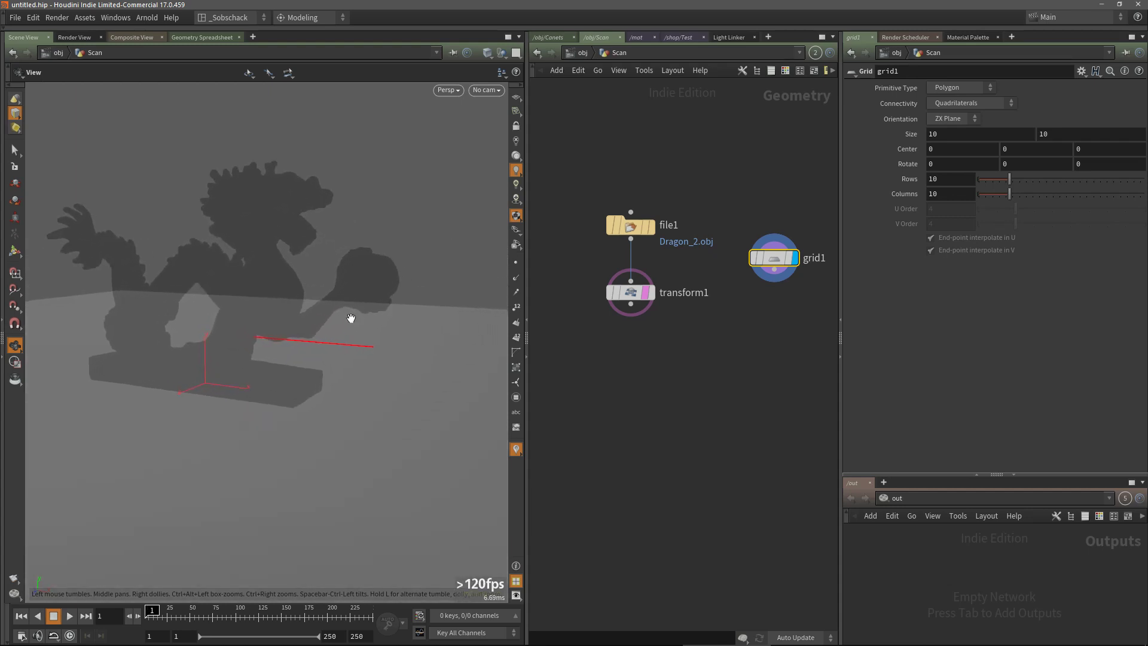
alt+middle_drag(351, 318, 412, 357)
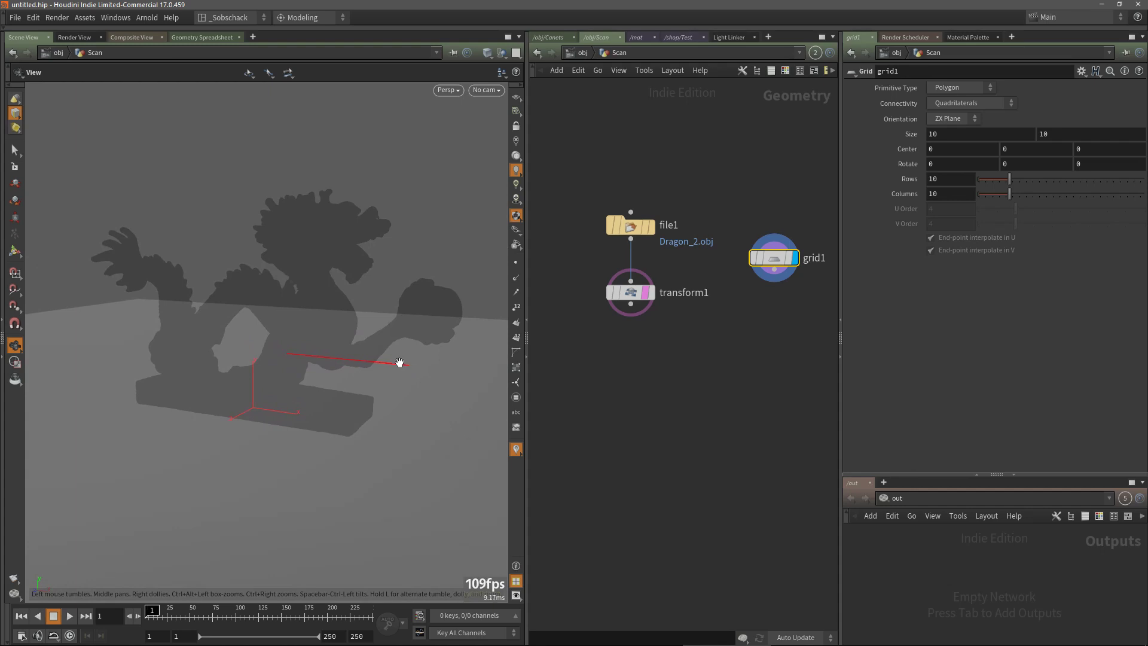
alt+drag(399, 363, 402, 362)
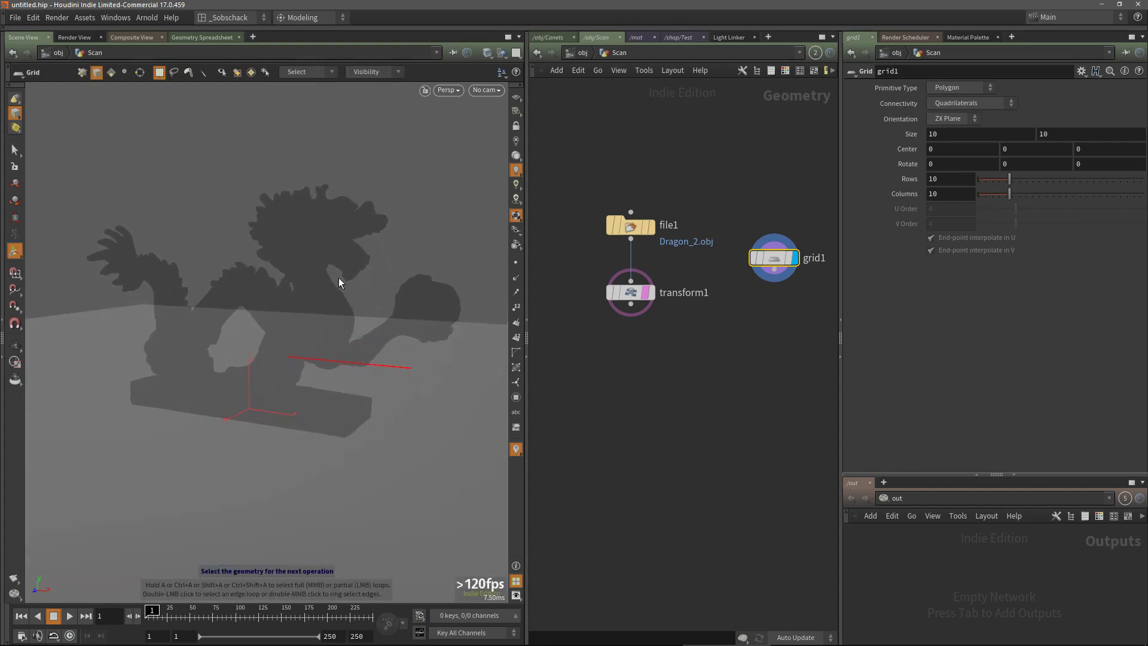
click(3, 28)
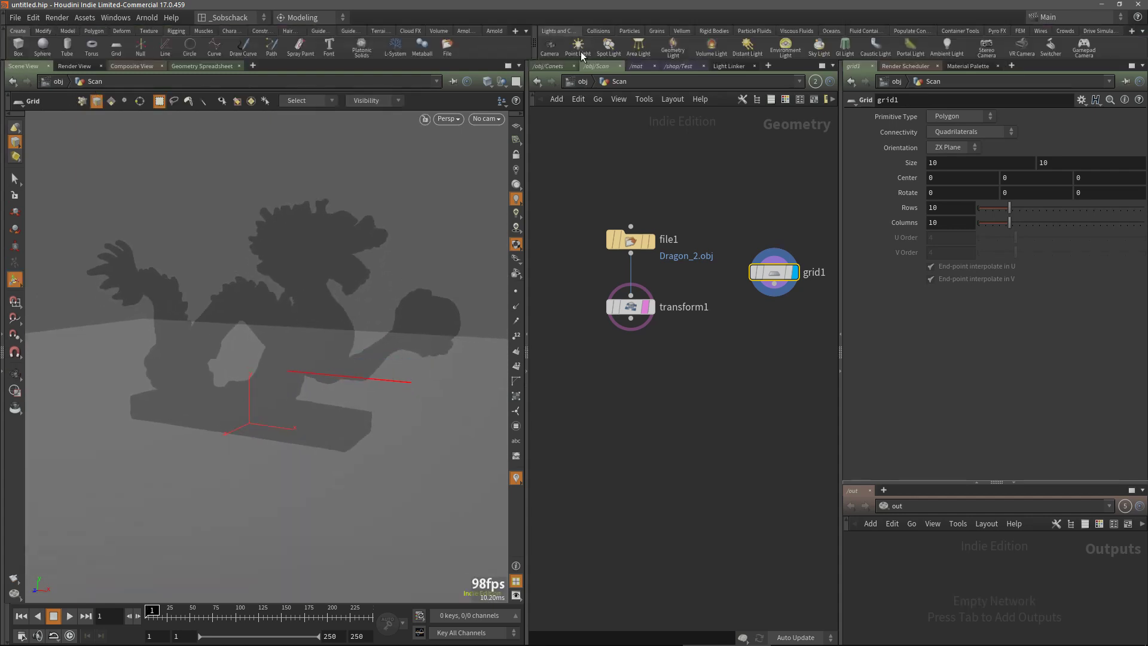
ctrl+click(550, 47)
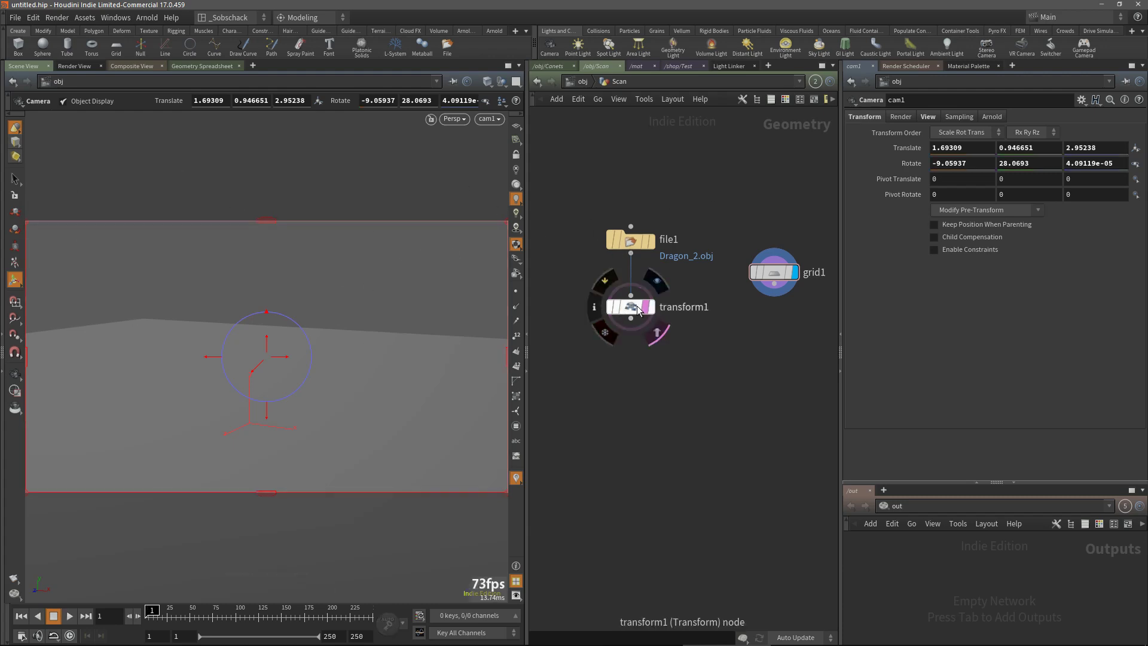
click(766, 271)
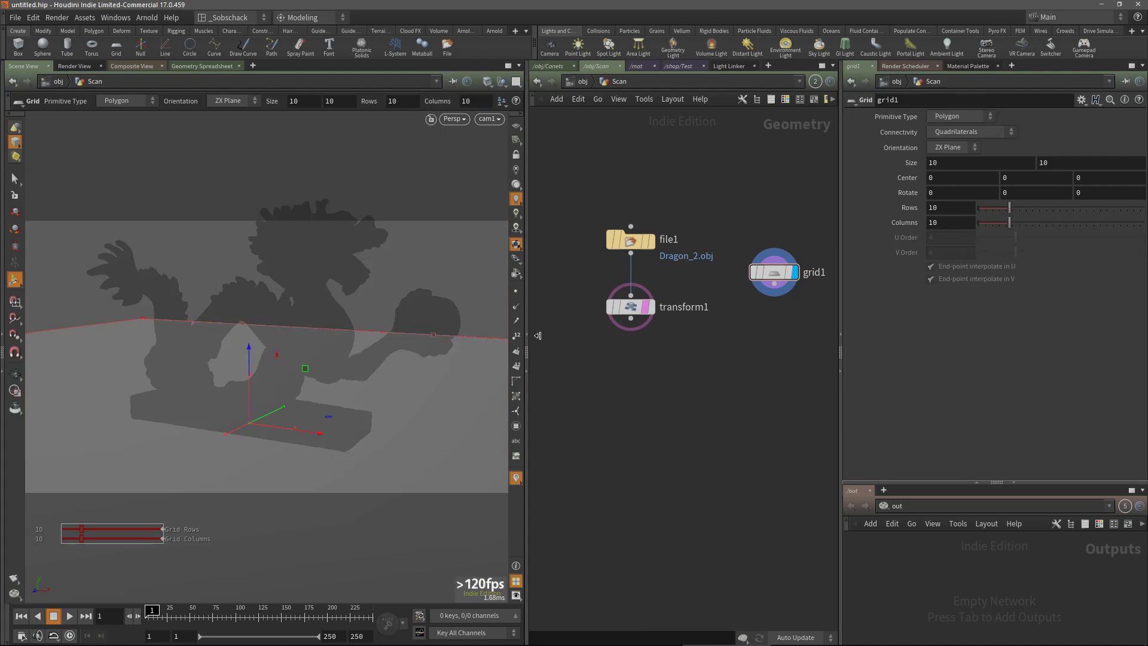
- Select the edge row along the grid's far side and add a PolyExtrude to it
drag(766, 290, 744, 299)
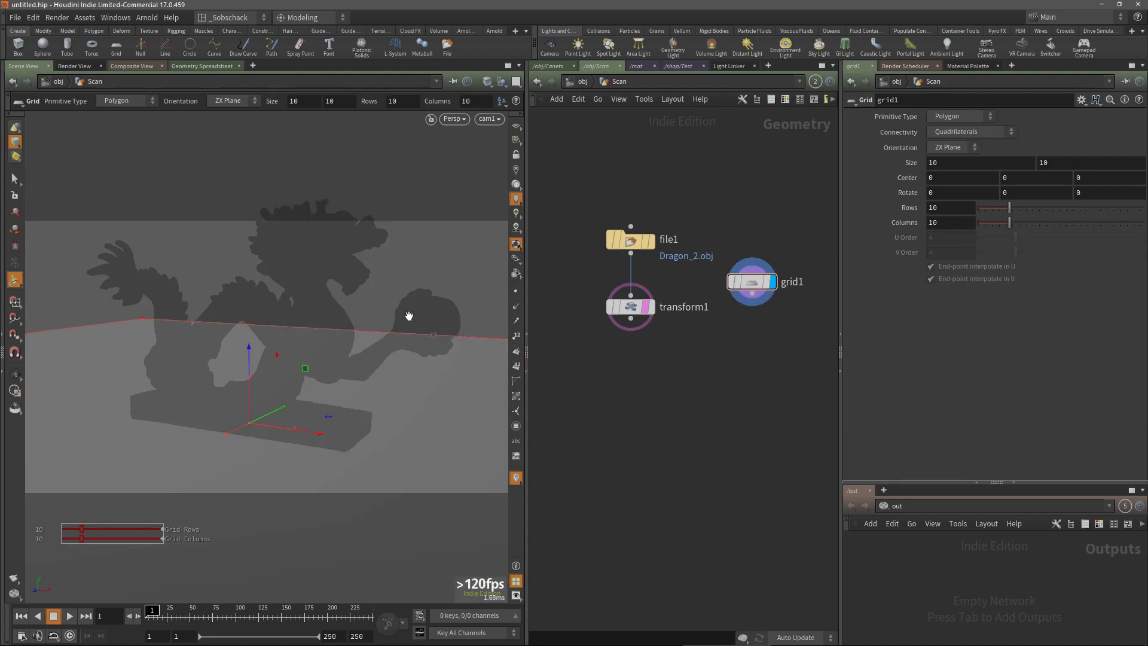
alt+middle_drag(410, 315, 428, 328)
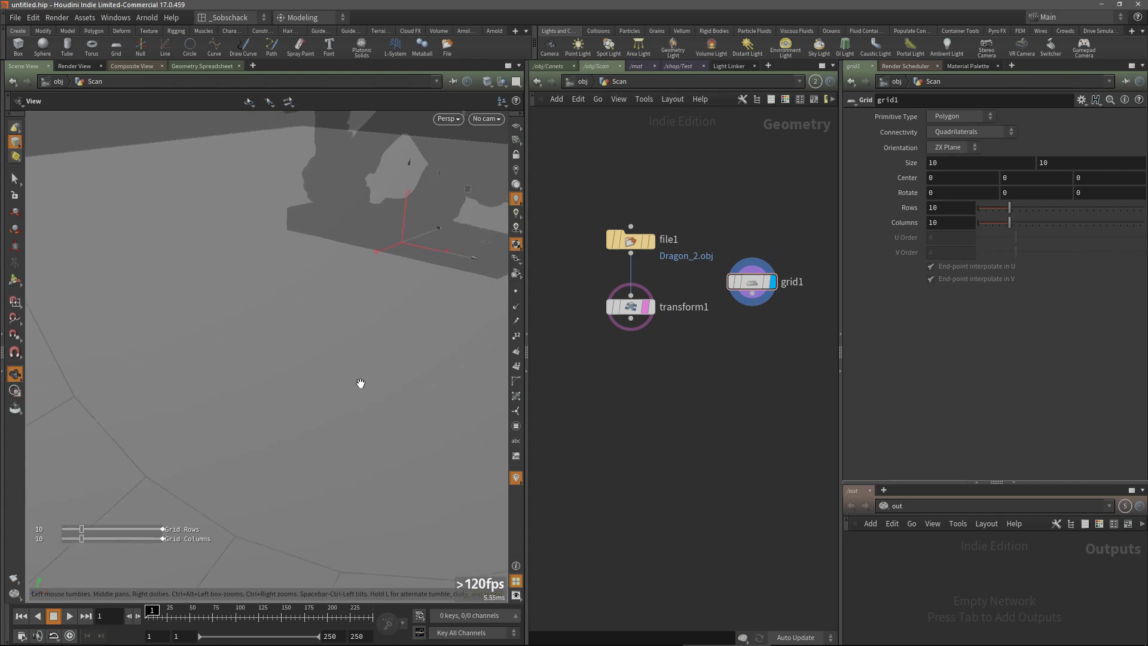
key(h)
drag(388, 354, 358, 346)
key(Return)
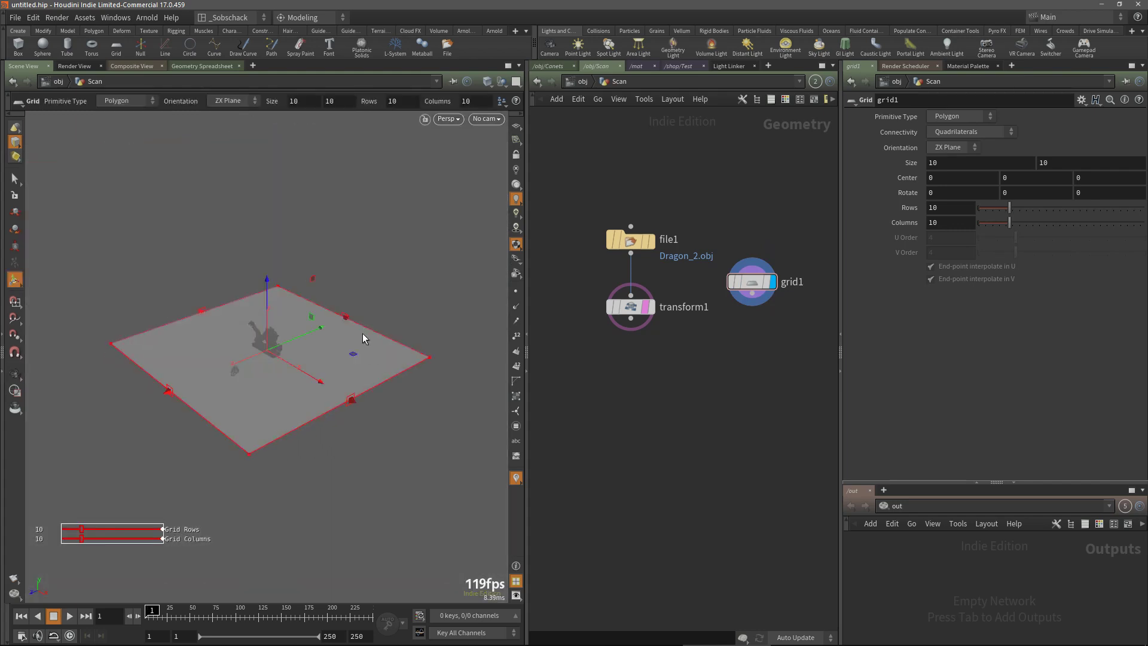
key(s)
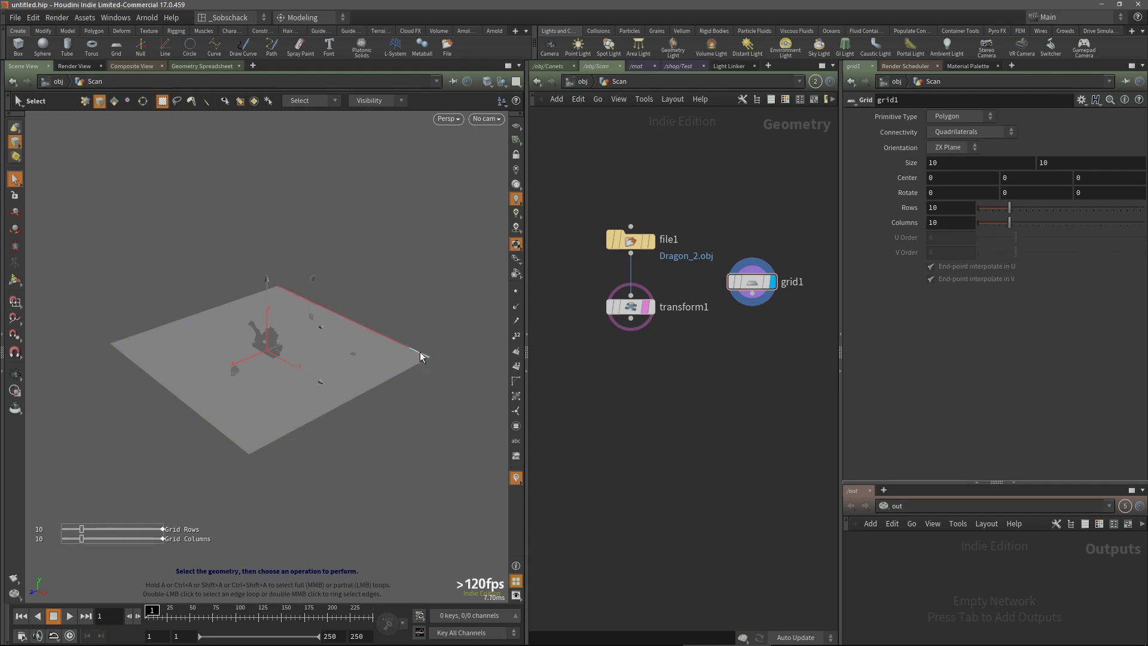
key(Tab)
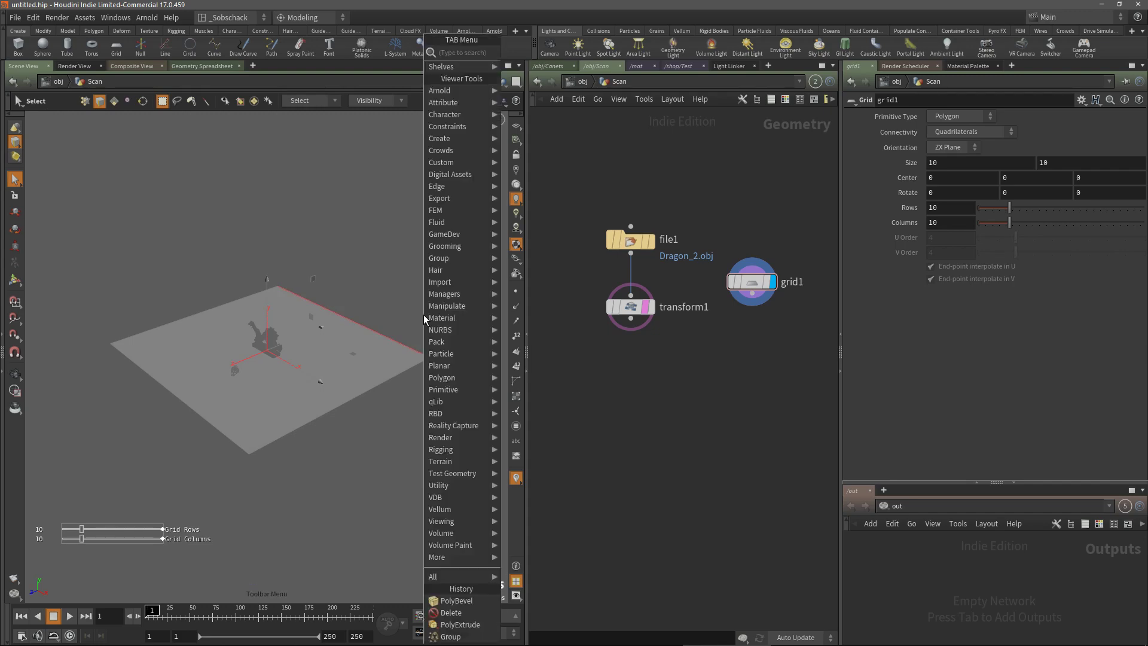
text(po)
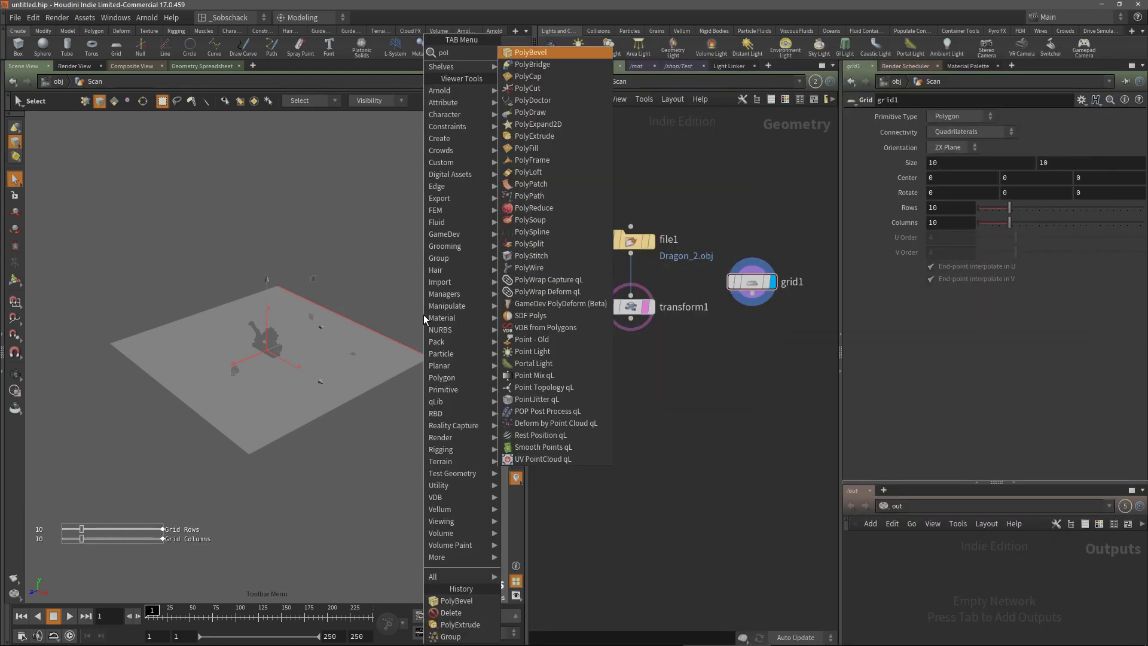
text(l)
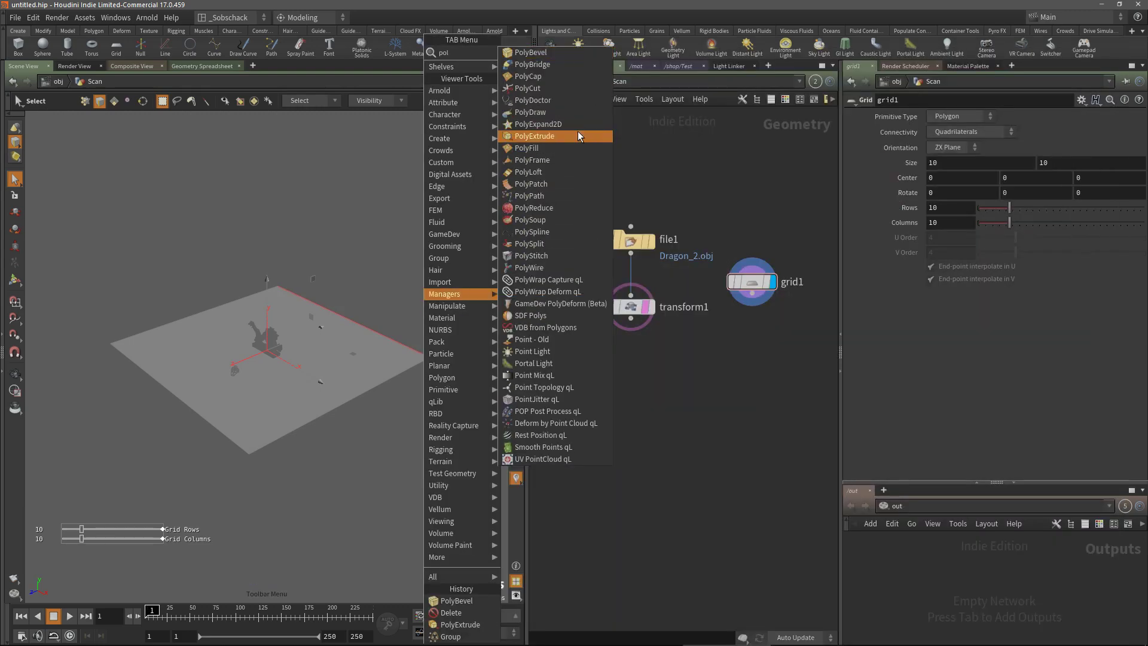
click(534, 136)
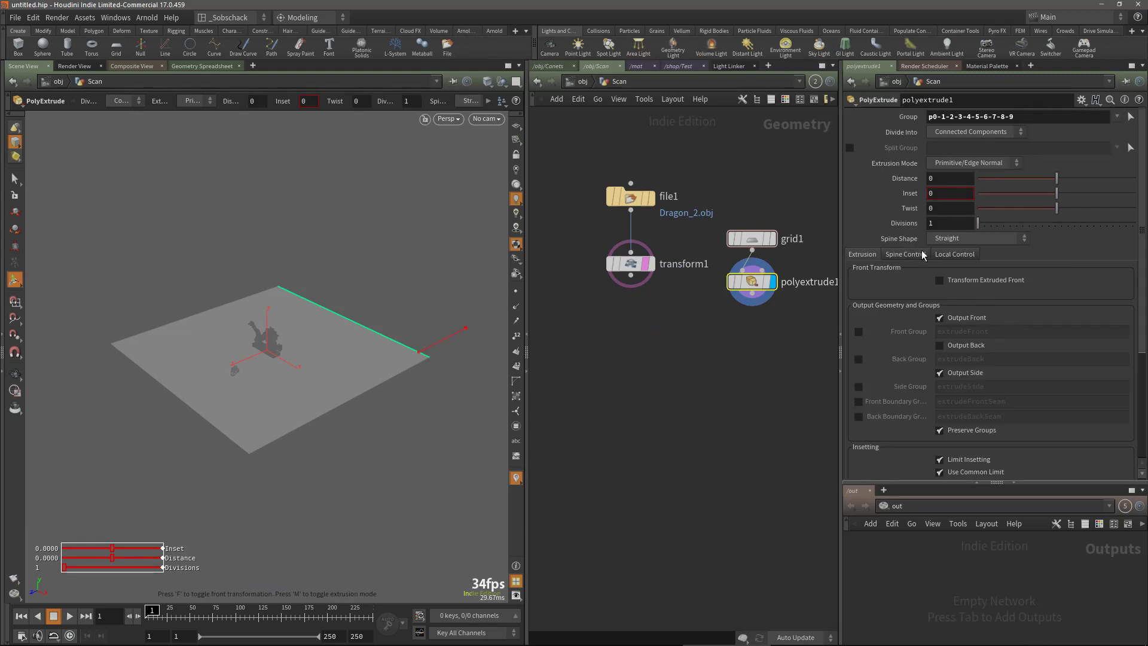
- Set the PolyExtrude's extrusion mode to Point Normal and extrude the edge upward about 6.8 units as a back wall
click(943, 159)
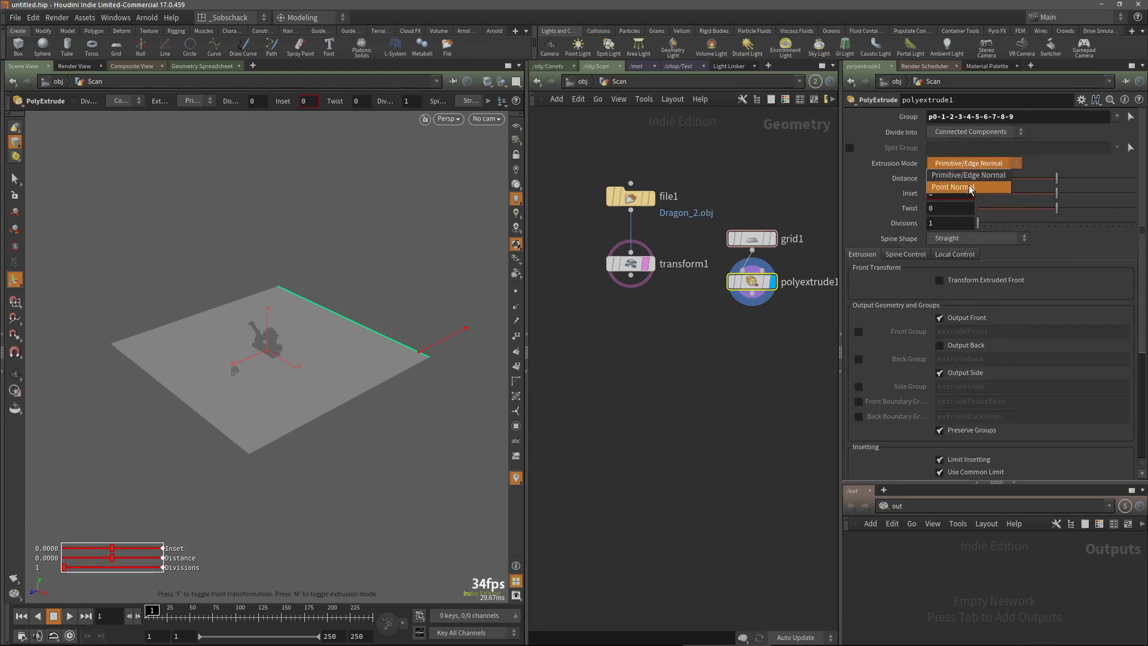
click(963, 173)
drag(440, 307, 350, 402)
- Select the corner edges where the floor meets the back wall and apply a PolyBevel
key(s)
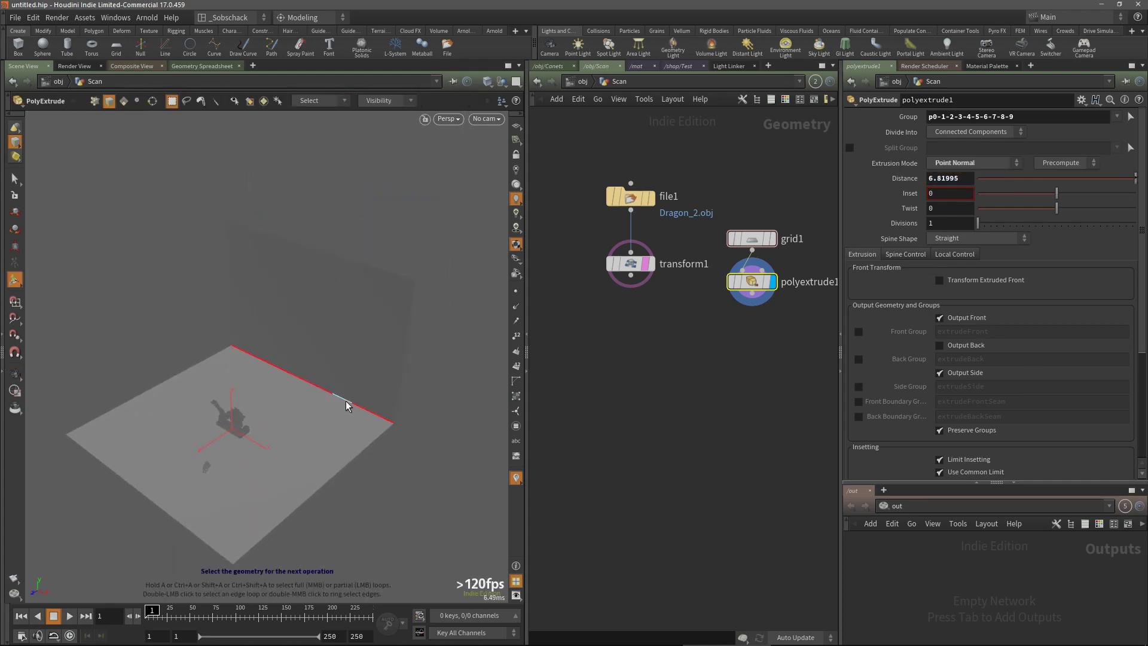
key(Tab)
text(beve)
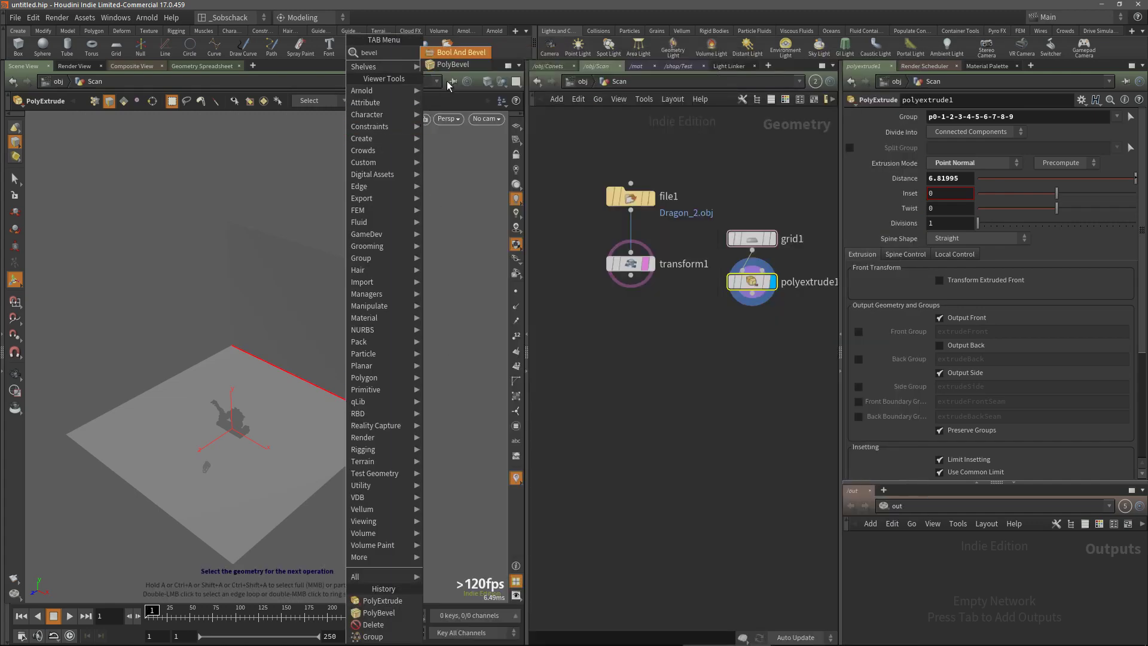
click(453, 63)
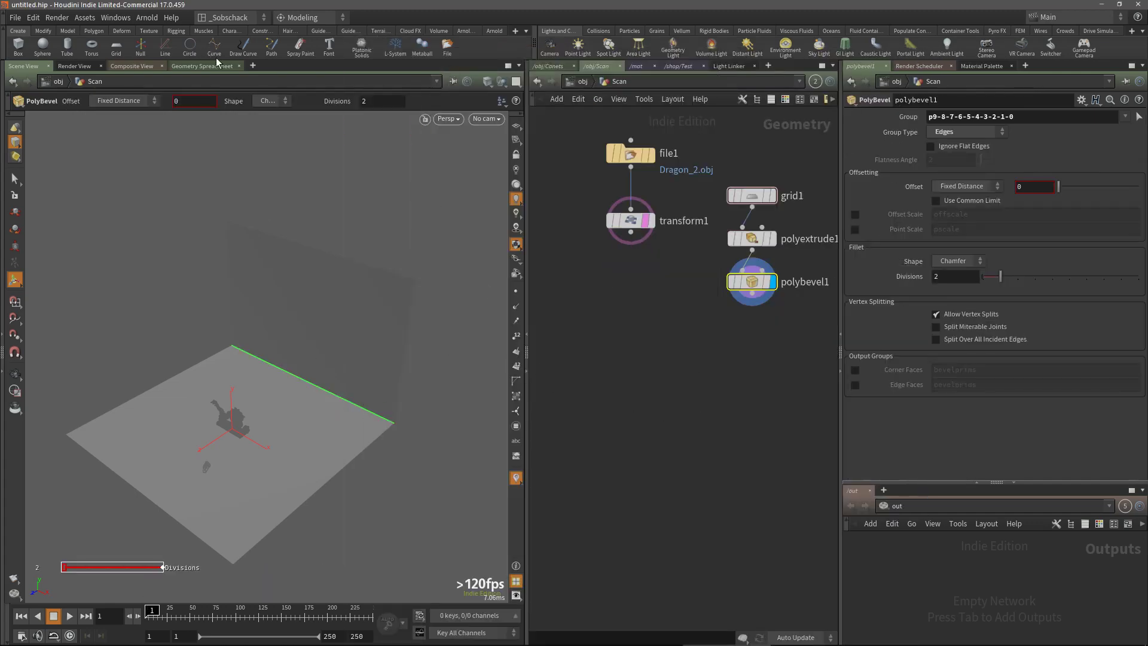
- Give the PolyBevel a Round shape with an offset of 1.9 and 34 divisions
click(270, 100)
click(271, 173)
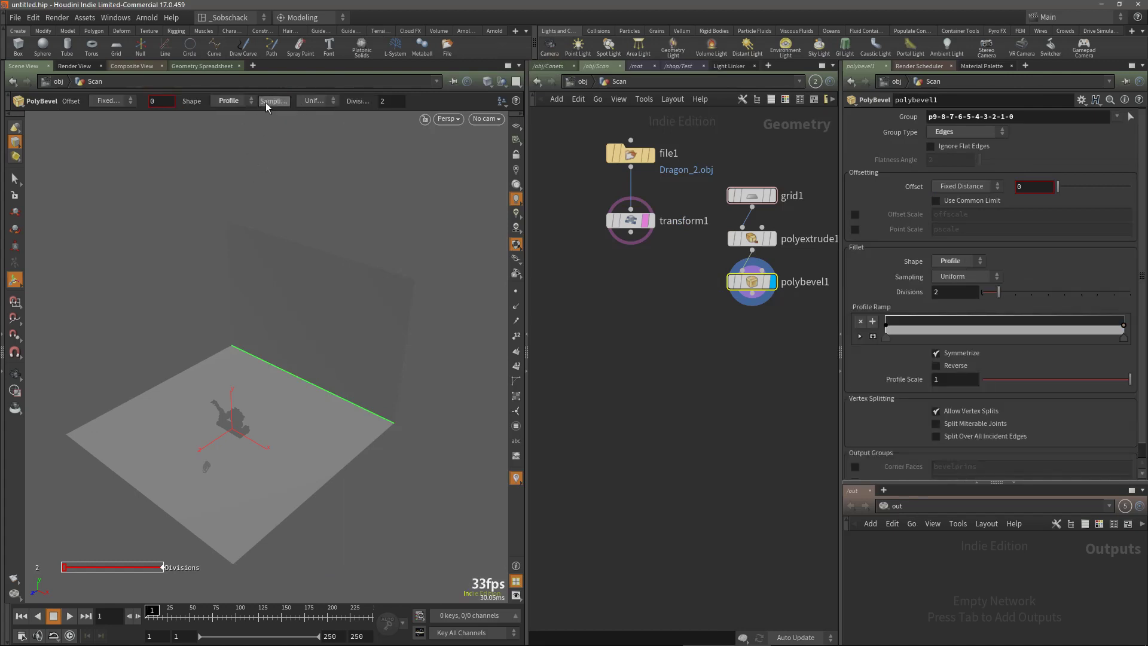
click(229, 100)
click(237, 160)
middle_drag(191, 100, 196, 100)
middle_drag(380, 100, 527, 98)
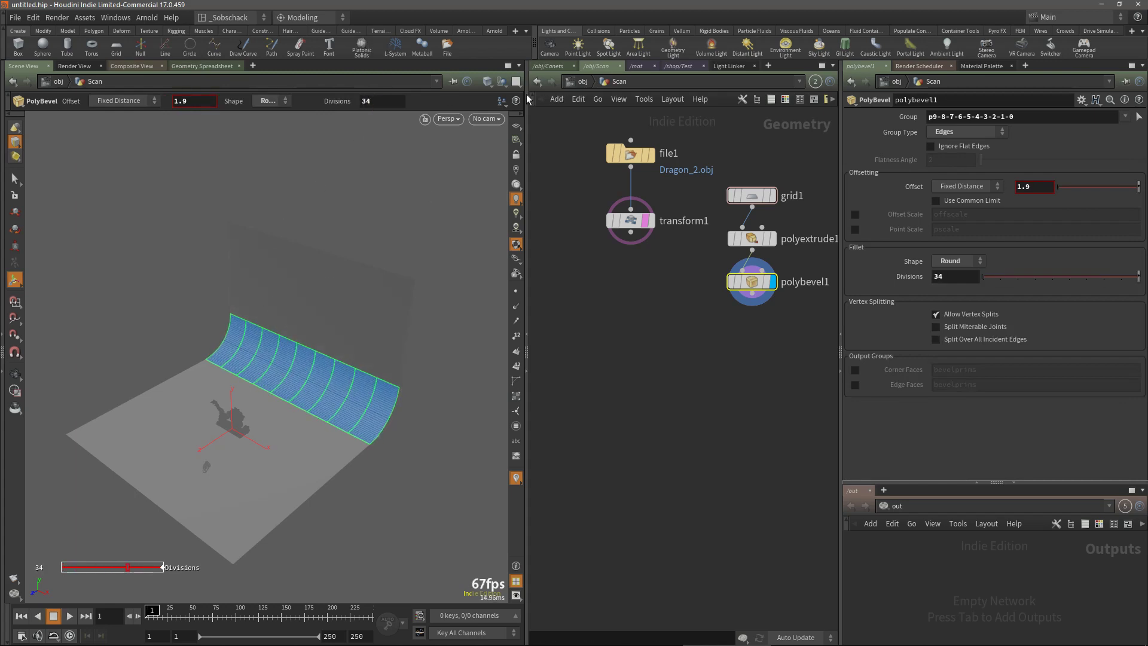
- Look through cam1 and set the grid's Center X to -3.2 so the backdrop fills the frame behind the dragon
click(487, 118)
click(484, 173)
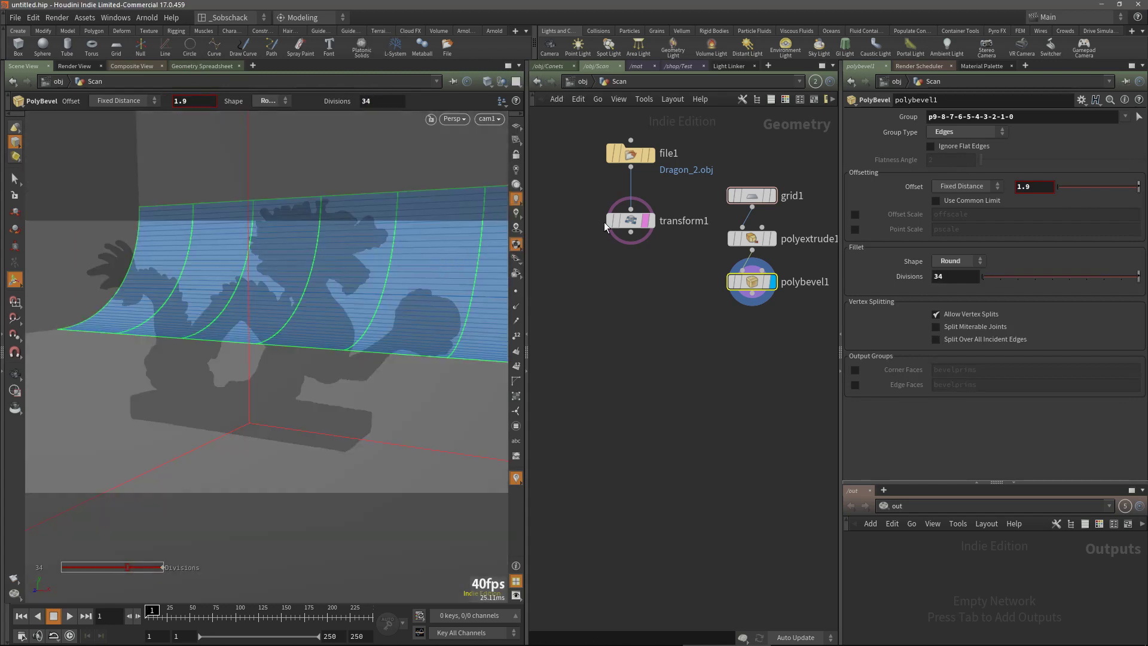
click(752, 195)
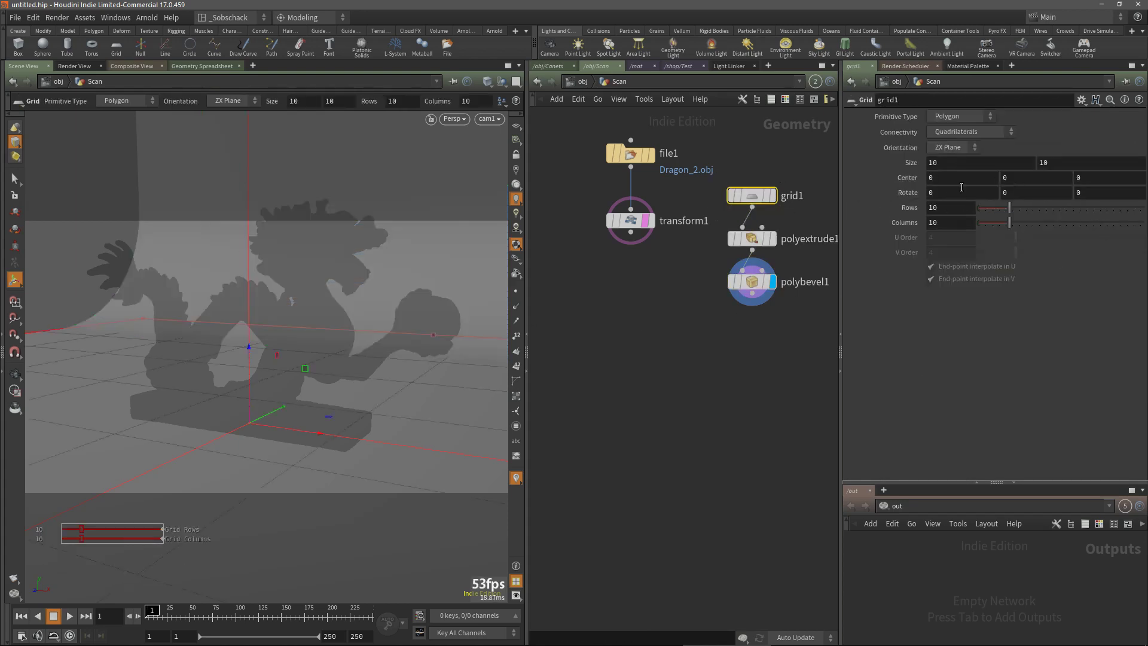
middle_drag(976, 175, 788, 194)
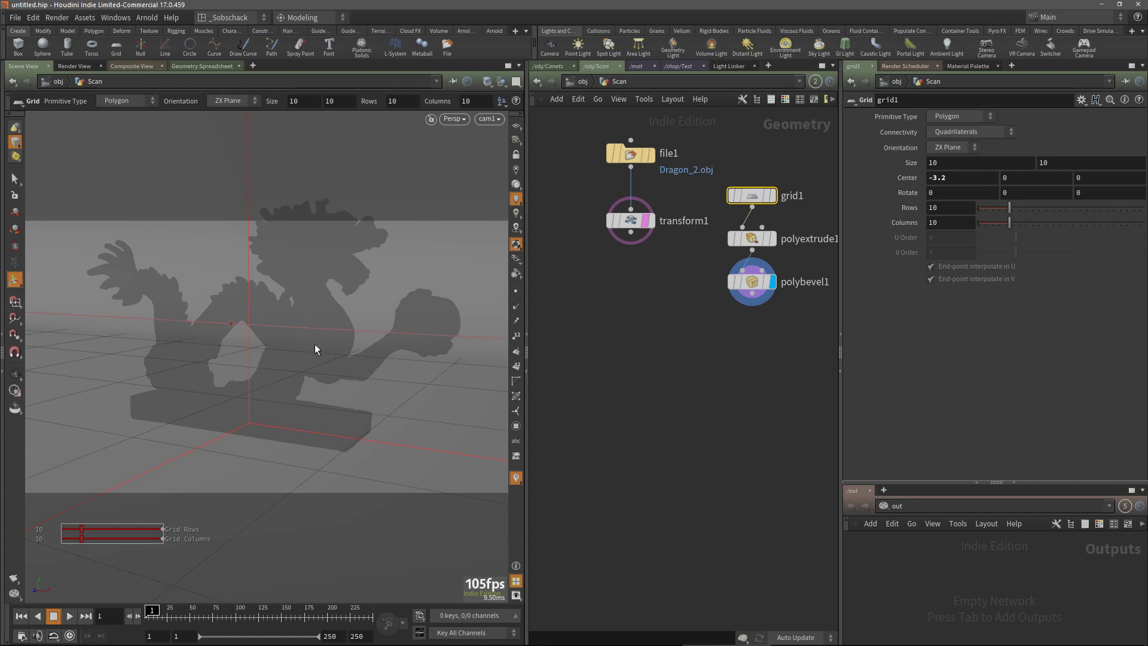
- Add a Merge node below both branches and wire the dragon's Transform and the PolyBevel into it
mouse_move(628, 220)
mouse_down()
mouse_move(612, 236)
mouse_move(621, 239)
mouse_up()
key(Tab)
text(merge)
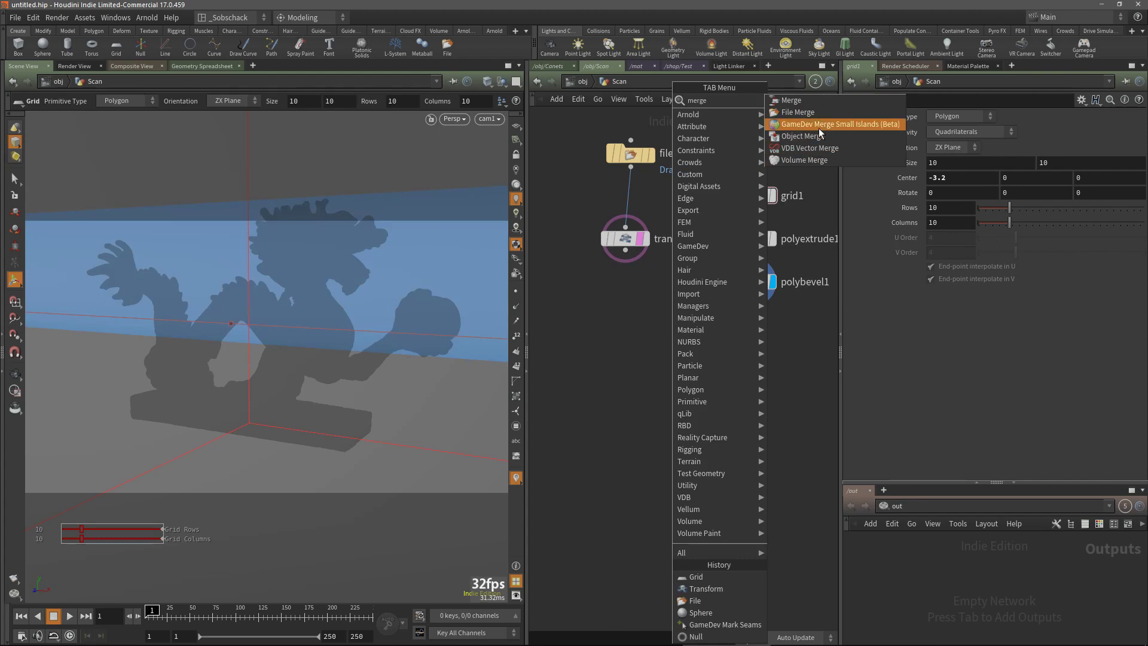
key(Return)
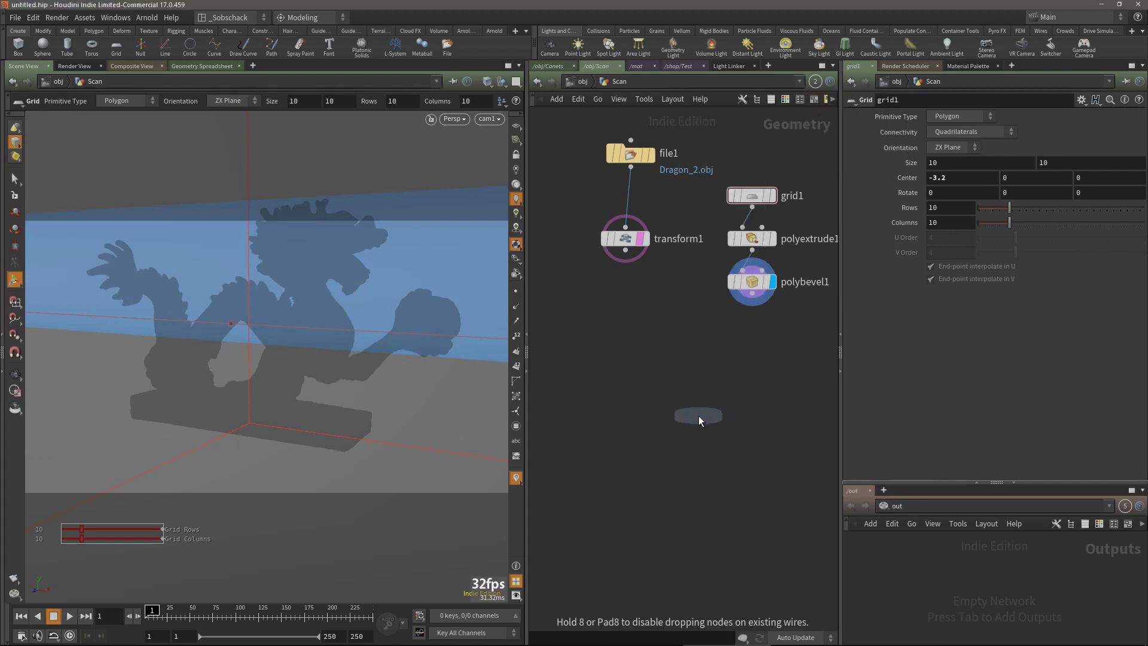
click(693, 414)
drag(640, 254, 695, 400)
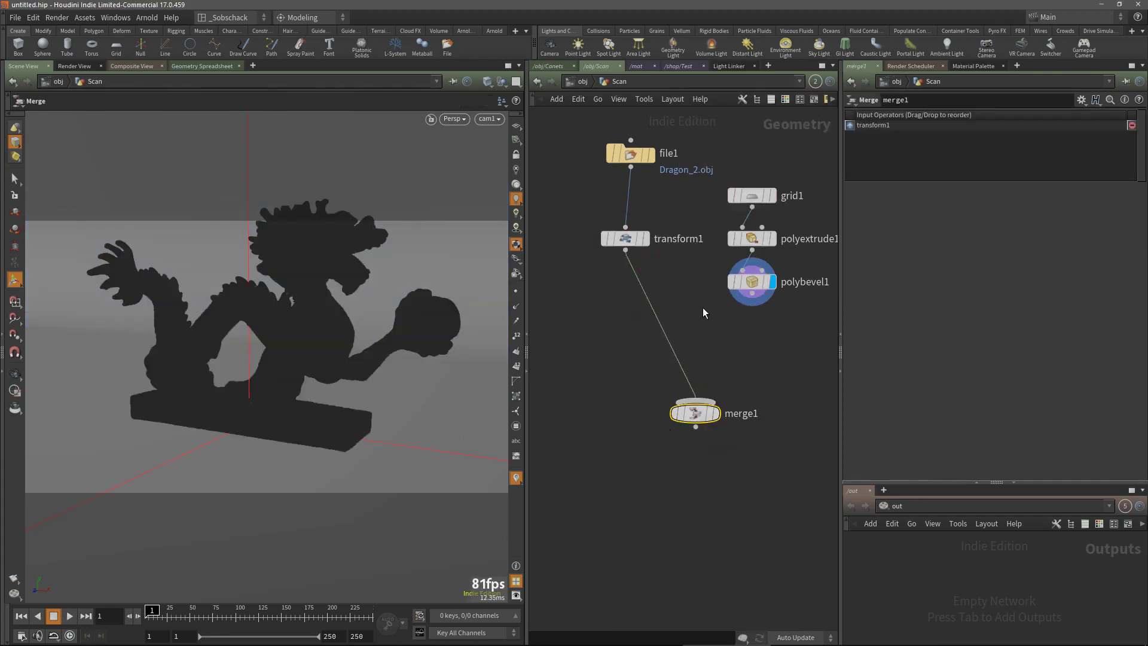
drag(751, 294, 704, 402)
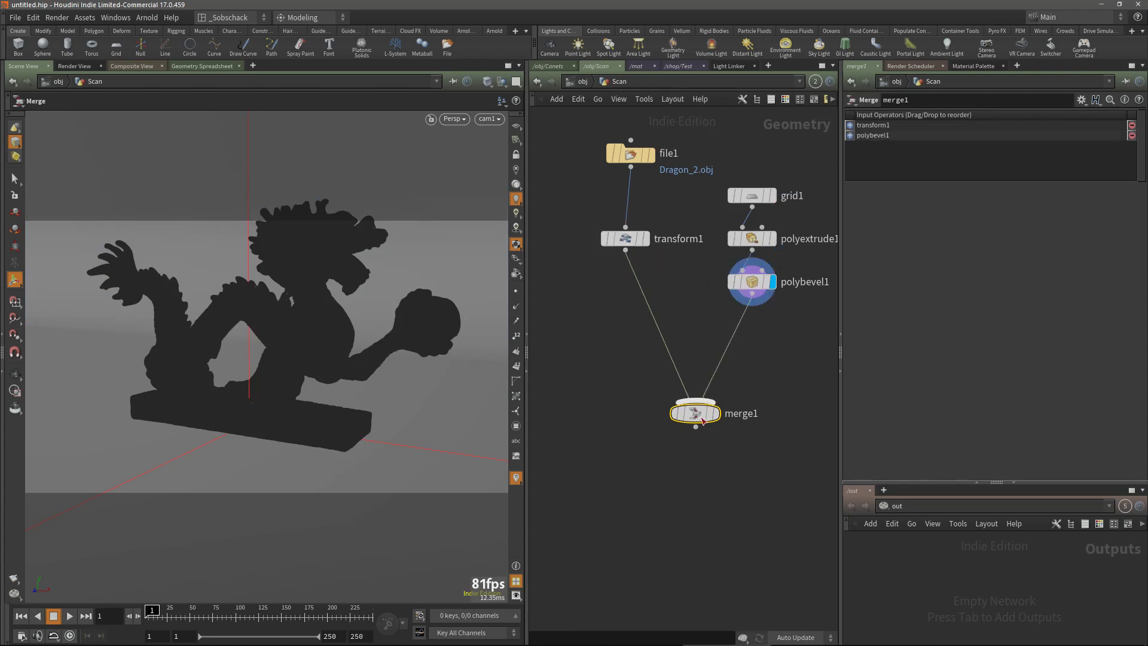
- Display the Merge node and reframe cam1 so the dragon sits slightly lower and further left in the shot
mouse_move(698, 416)
click(721, 387)
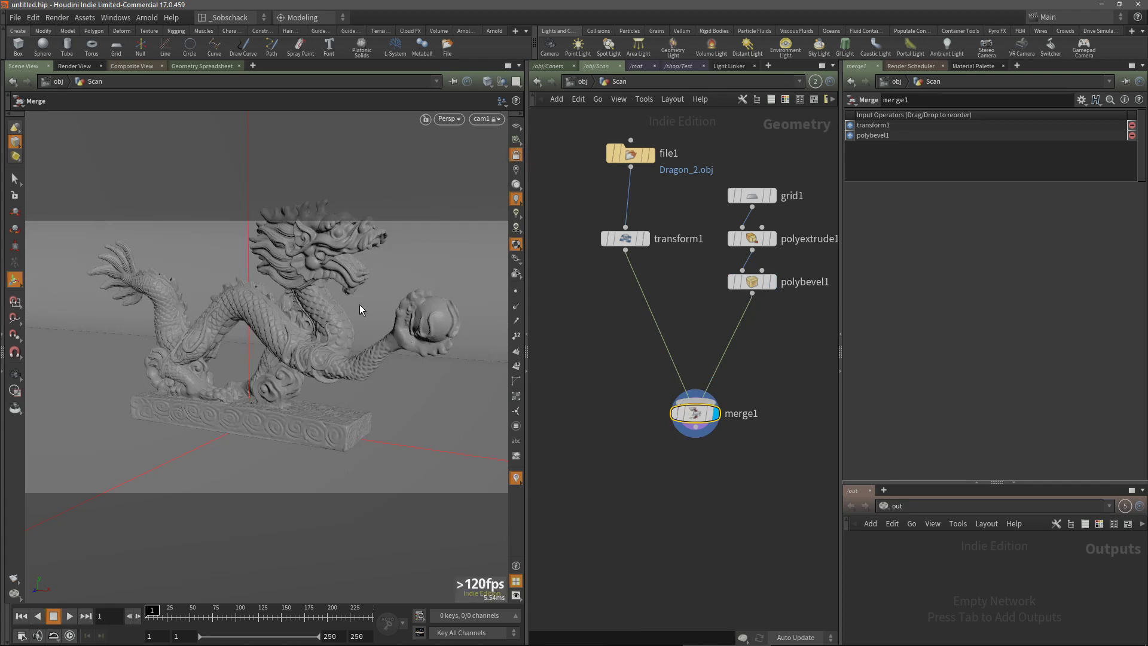
key(Escape)
drag(377, 289, 371, 310)
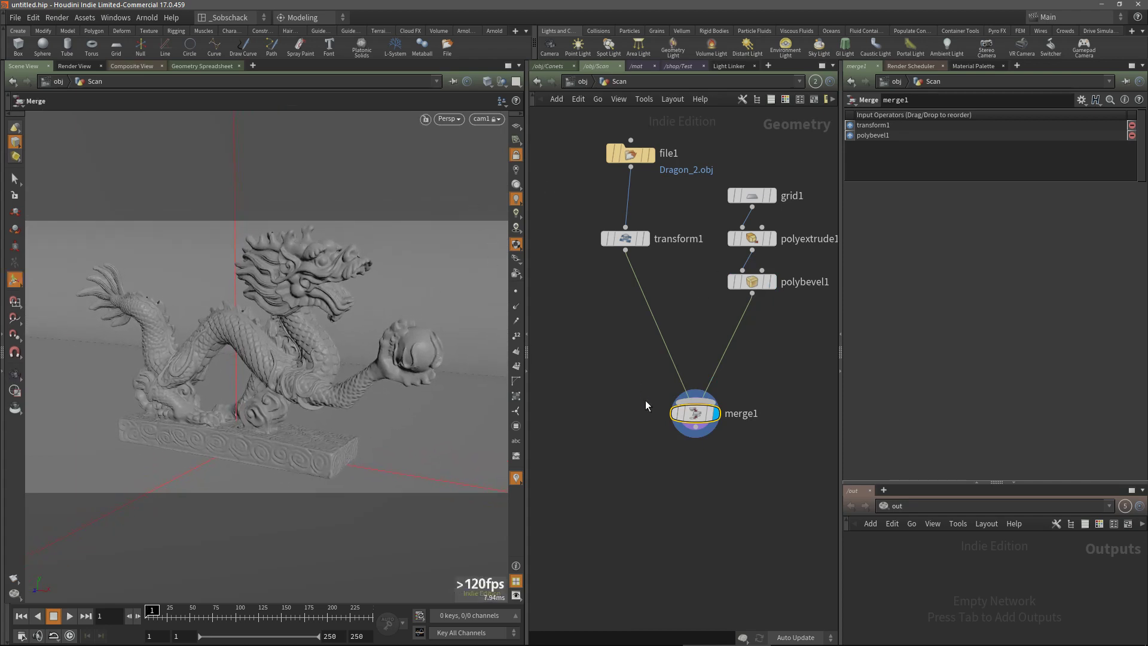
- Add a Null node below the Merge, wire it to the Merge output, and tidy the spacing of the two nodes
drag(709, 426, 705, 379)
key(Tab)
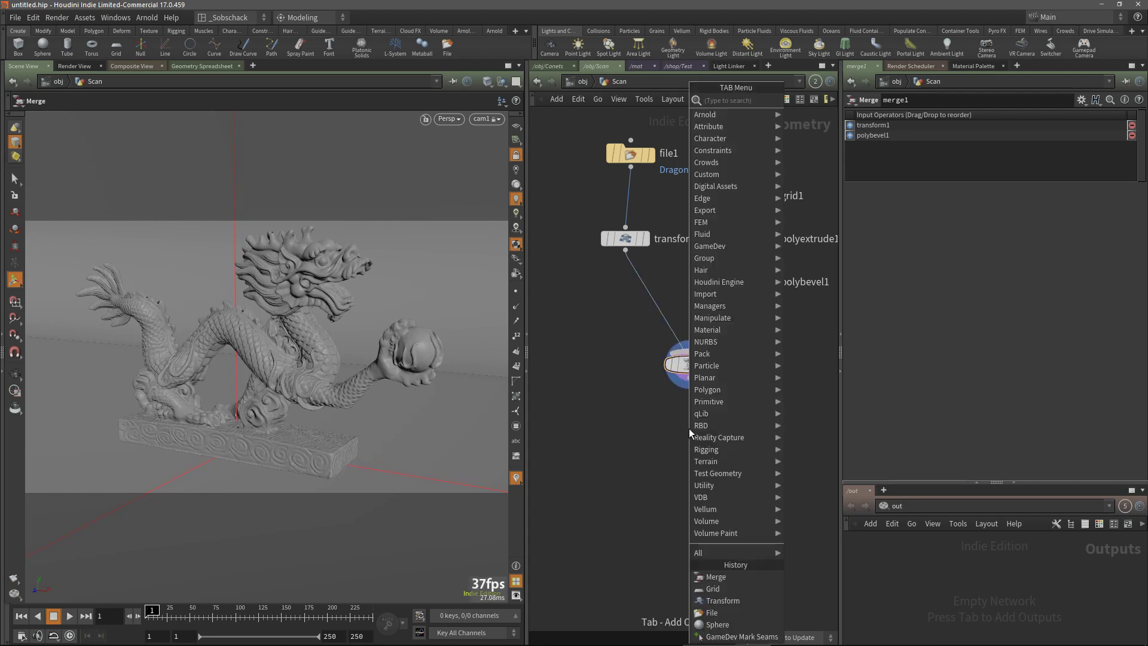
text(ul)
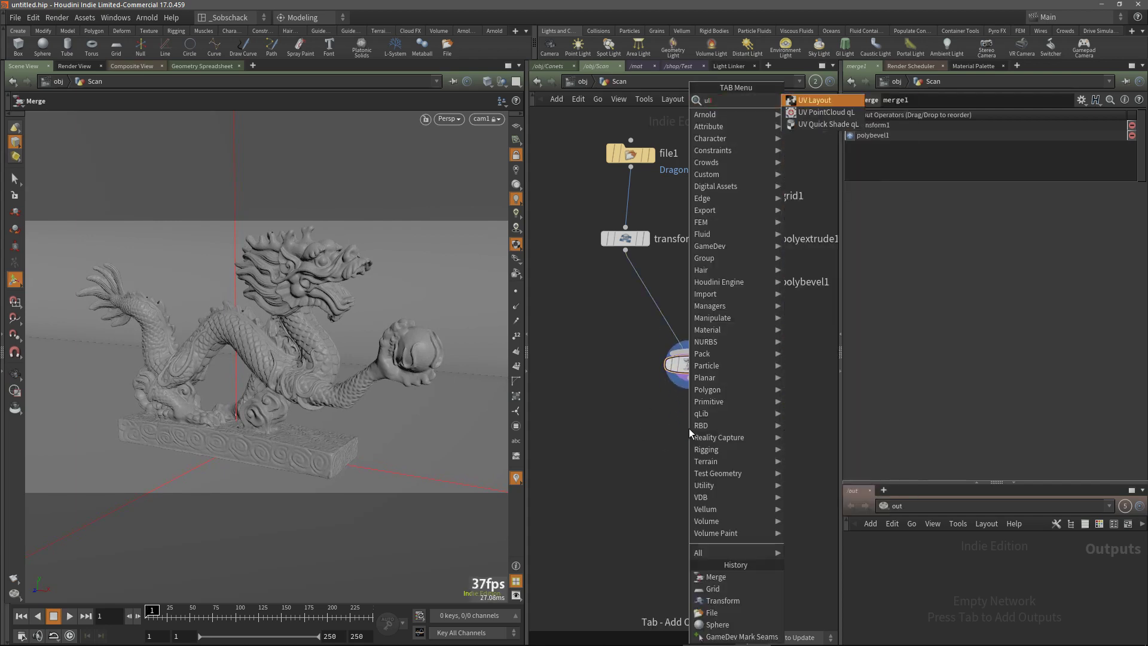
key(BackSpace)
key(BackSpace)
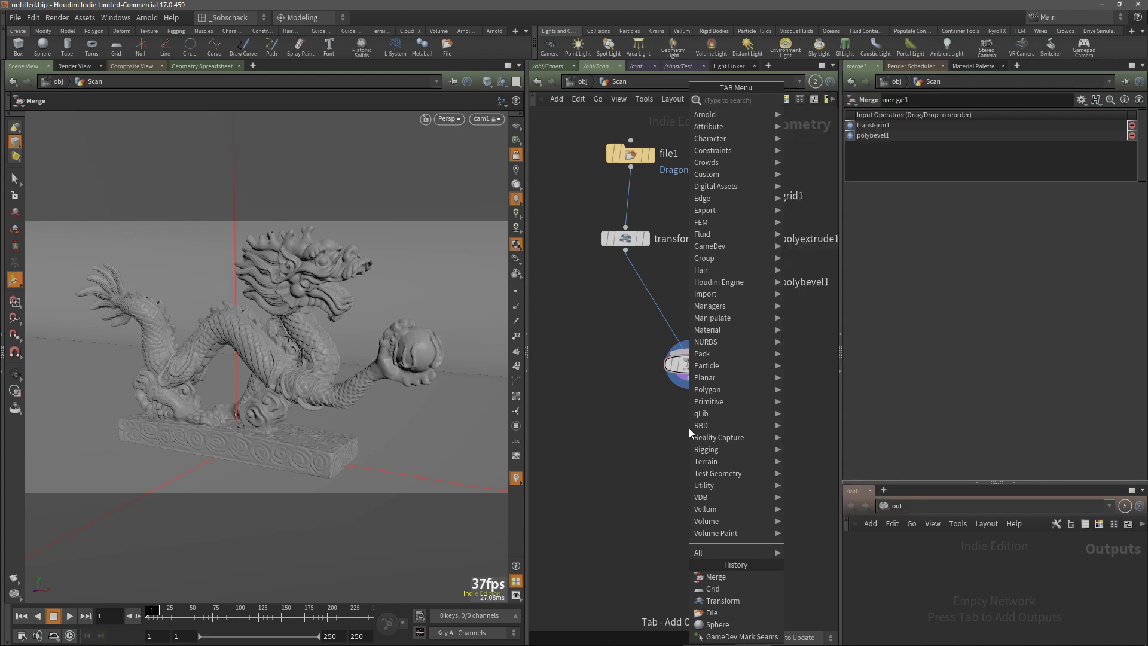
text(null)
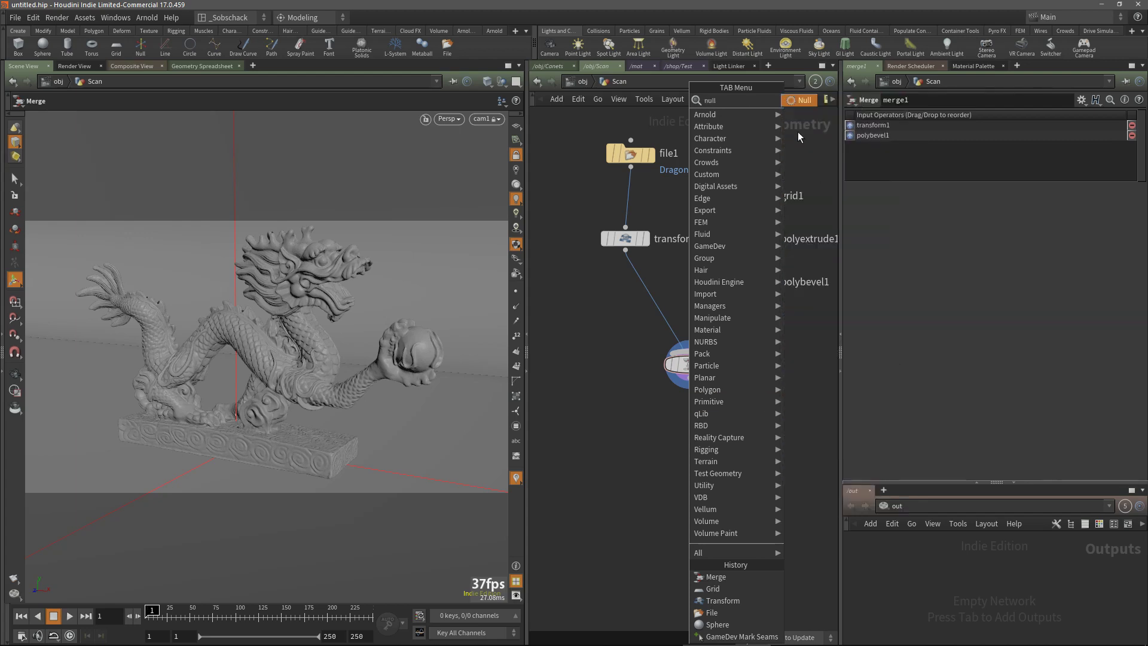
click(796, 107)
click(700, 458)
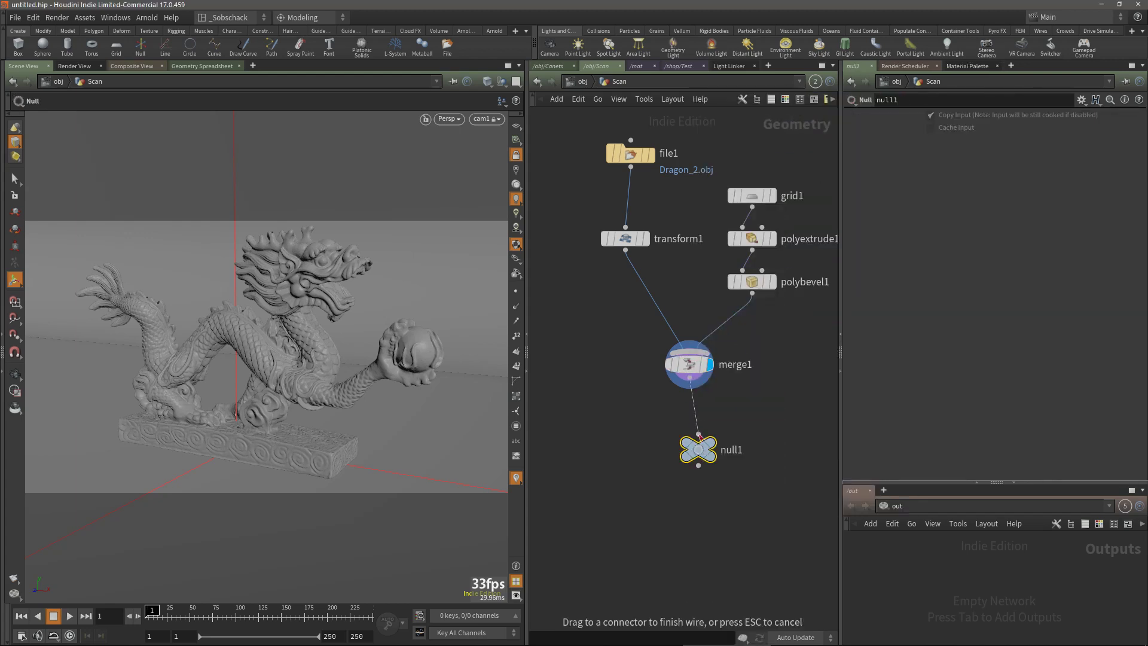
mouse_move(701, 458)
mouse_down()
mouse_move(682, 485)
mouse_move(707, 479)
mouse_up()
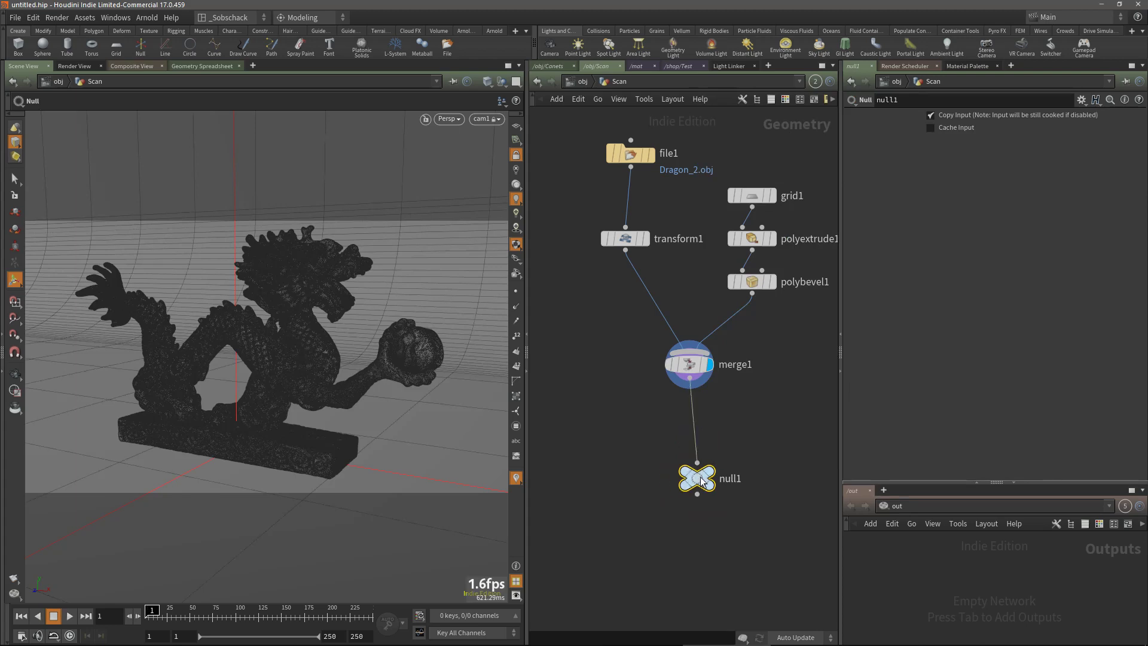
click(755, 415)
drag(715, 382, 718, 426)
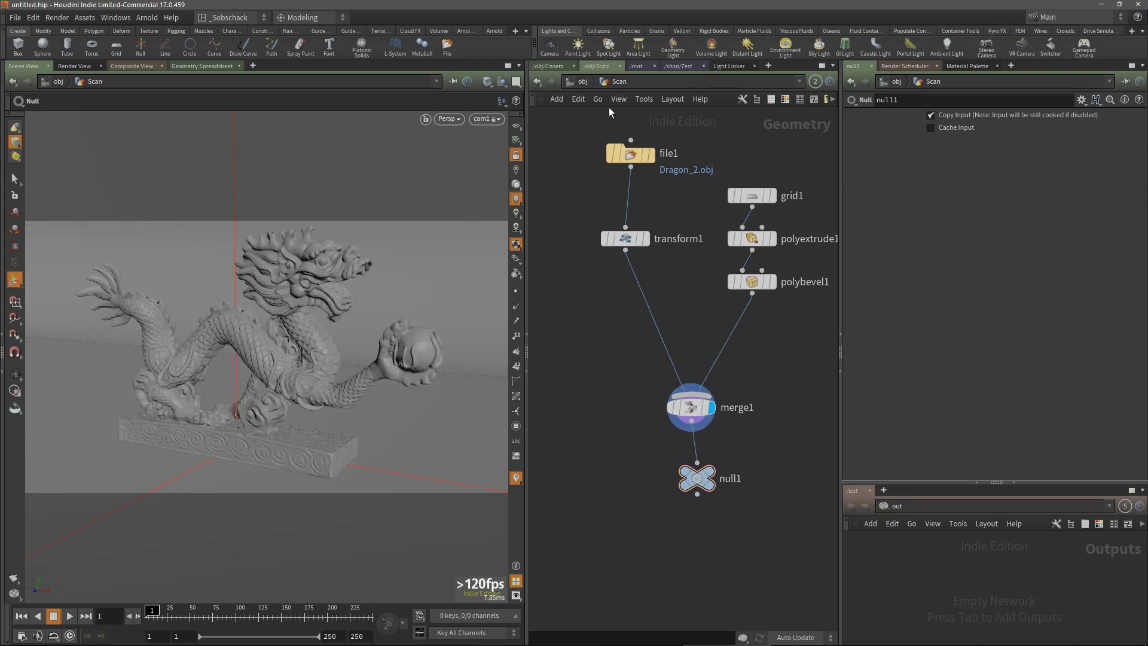
- Go up to the object level and add an Environment Light to the scene
click(582, 81)
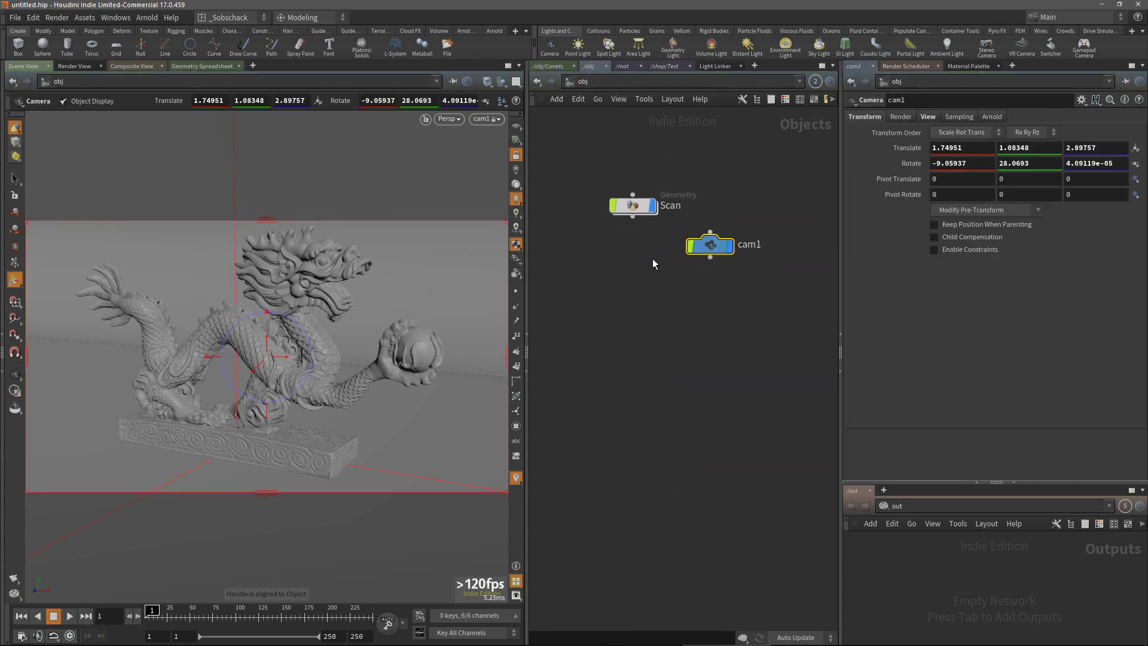
click(638, 290)
key(Tab)
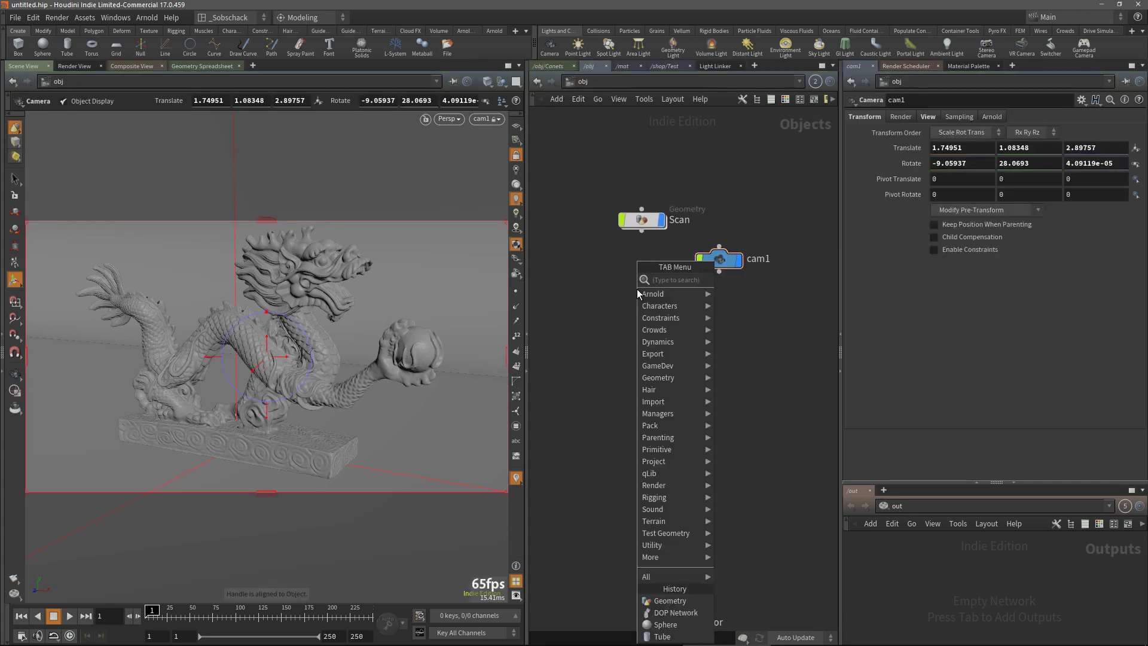
key(Escape)
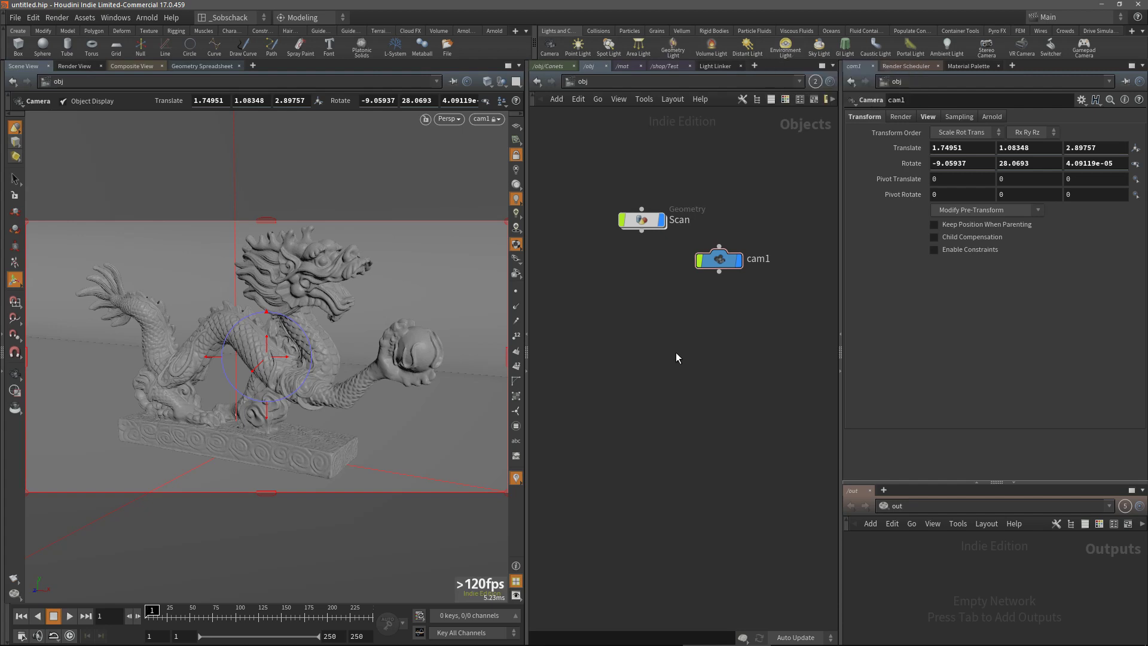
key(Tab)
key(Escape)
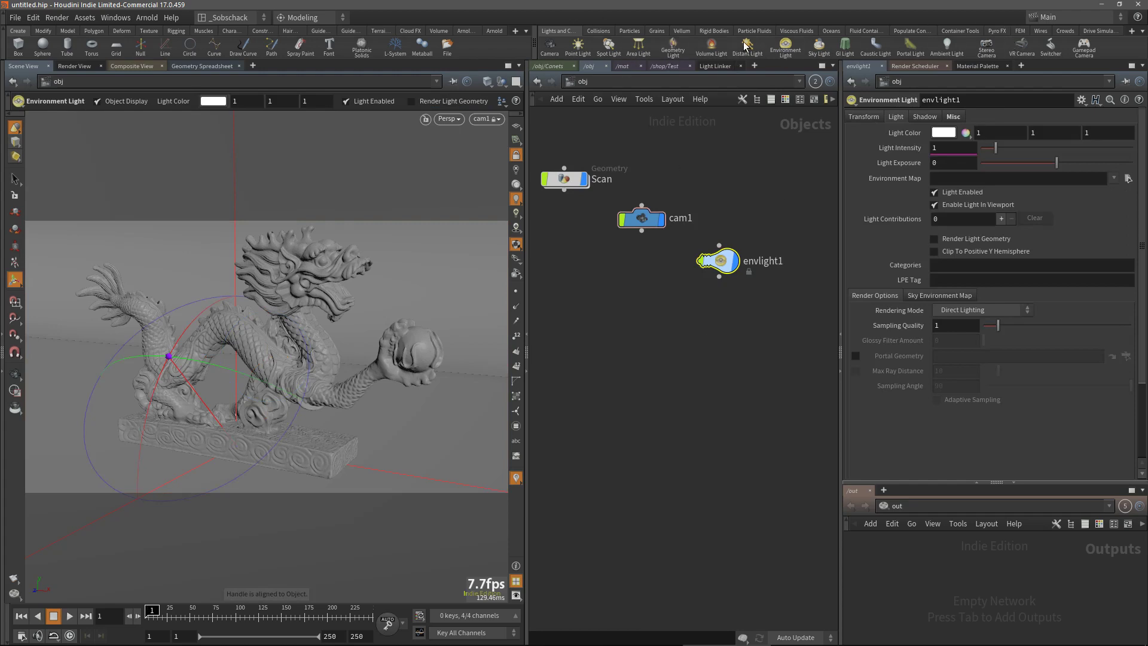
key(Tab)
key(Escape)
mouse_move(714, 260)
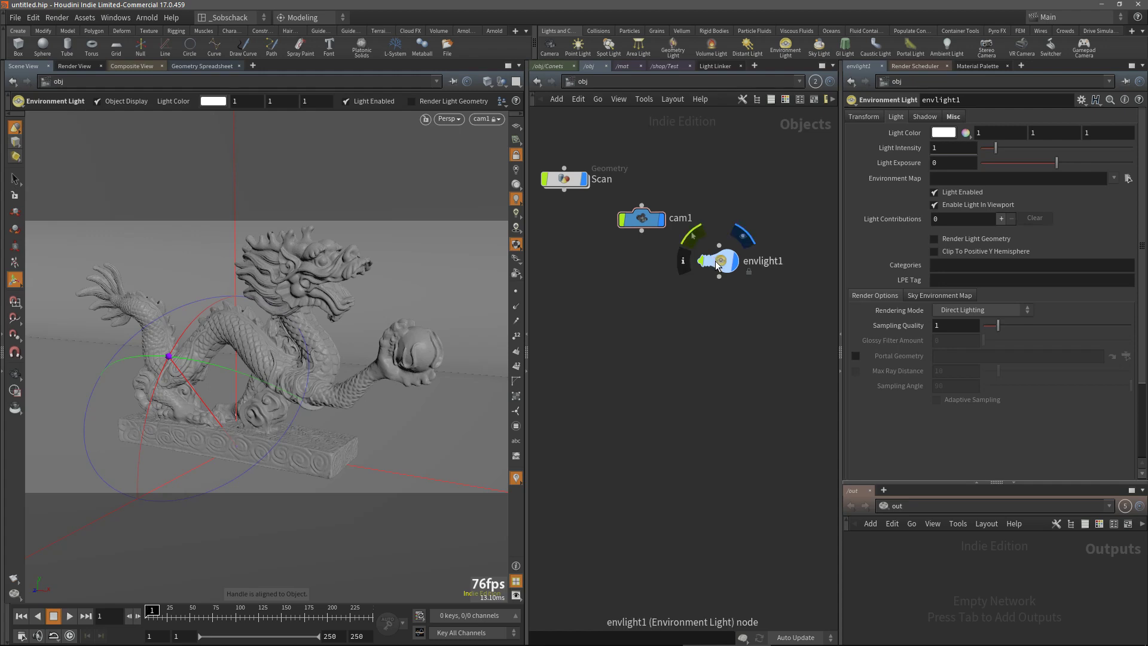
- Move envlight1 below cam1 in the network and switch the viewport to high-quality lighting with shadows
drag(714, 260, 674, 289)
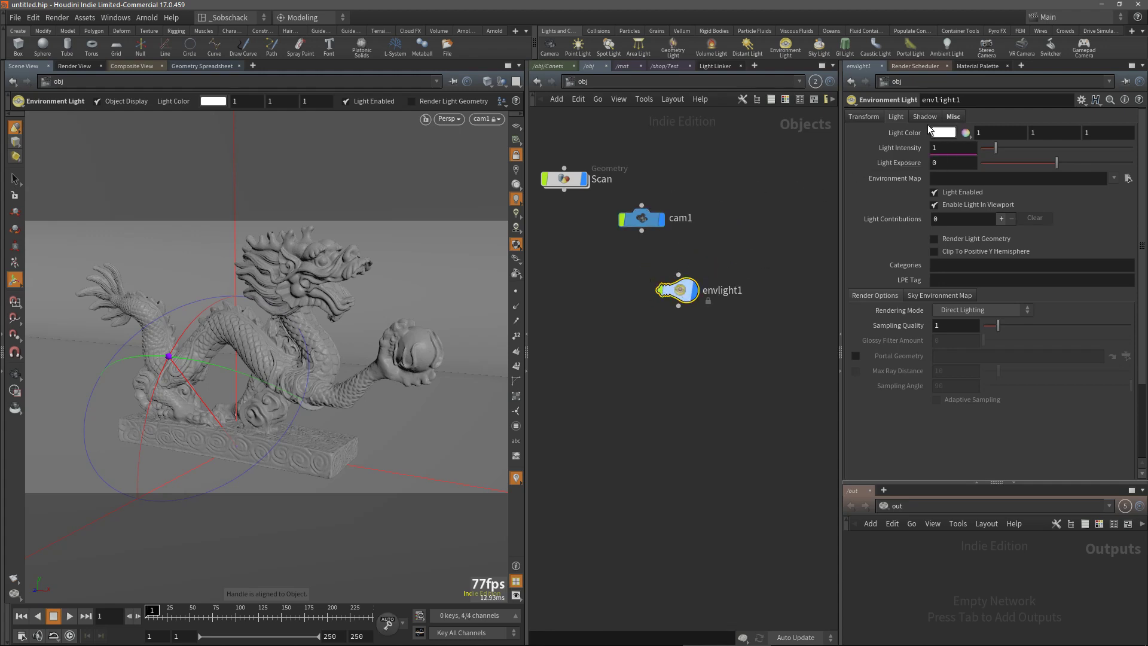
click(865, 120)
click(899, 118)
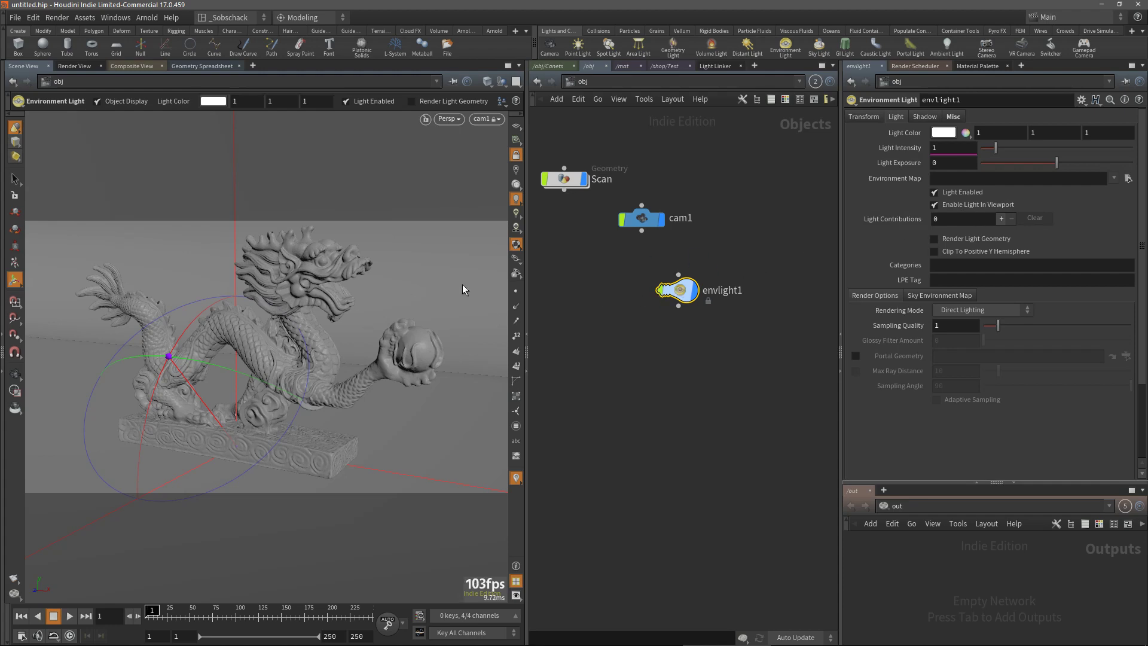
click(516, 227)
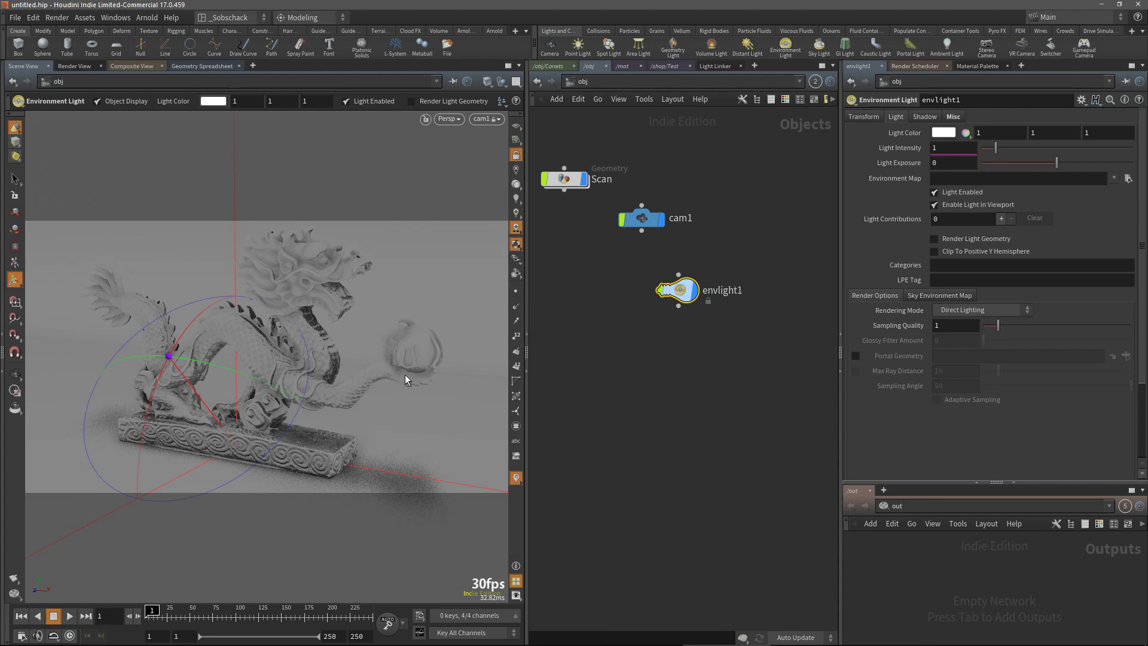
key(Escape)
drag(395, 363, 412, 399)
key(ctrl+z)
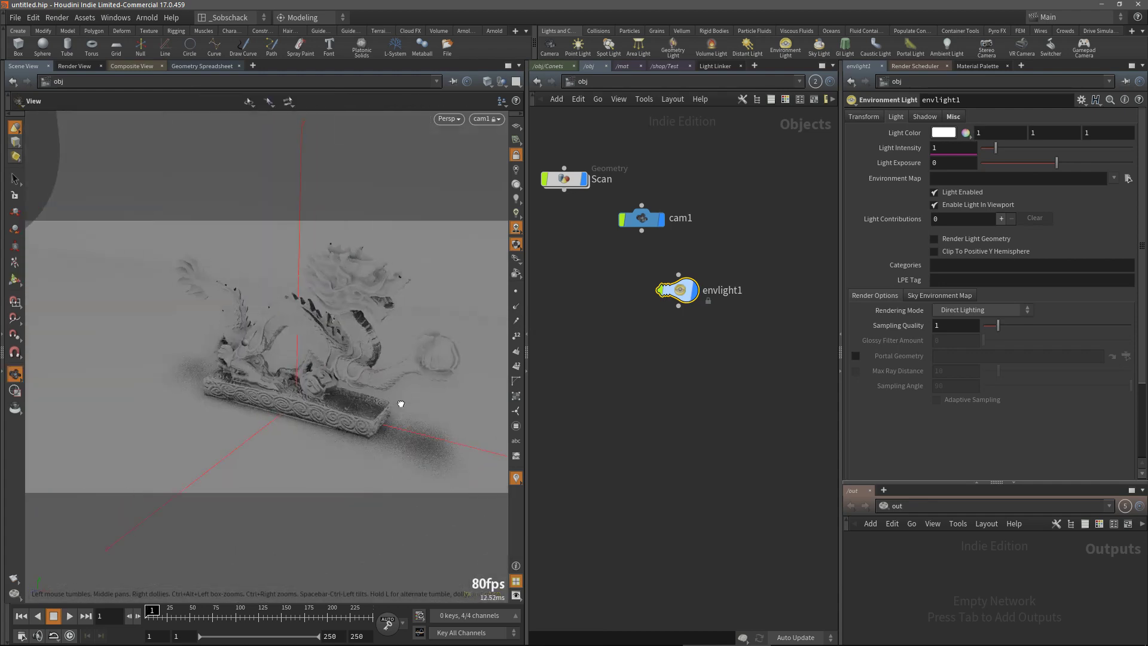
key(Return)
key(ctrl+z)
key(ctrl+z)
key(ctrl+z)
key(ctrl+z)
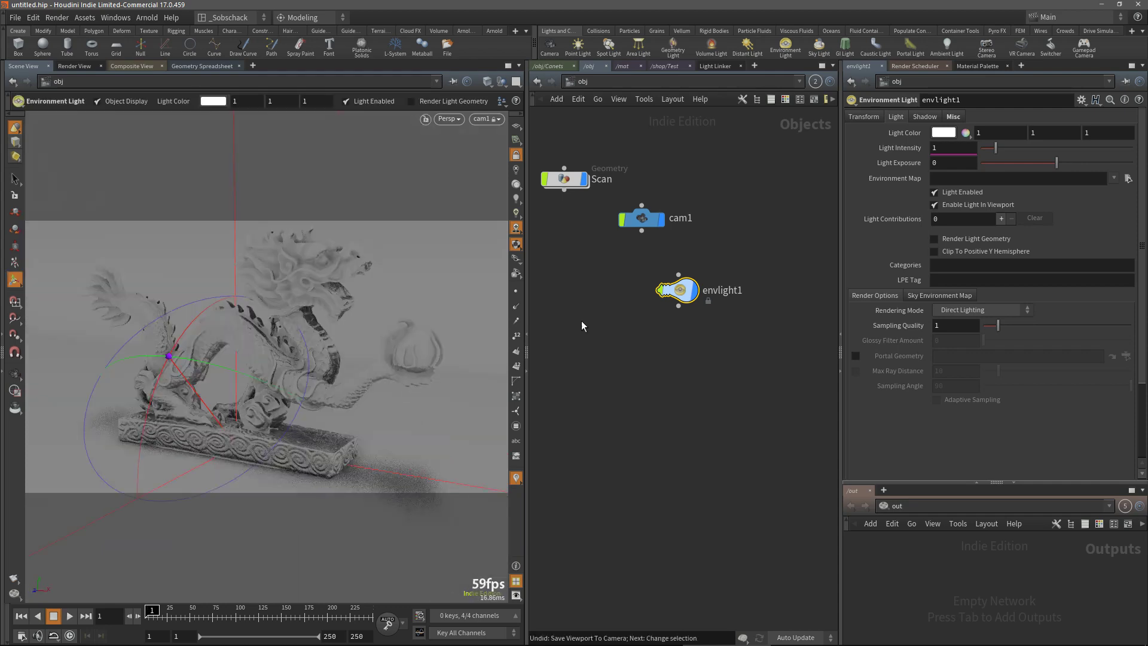
- Reframe cam1 slightly wider on the dragon and tidy envlight1's position in the network
middle_drag(683, 354, 687, 343)
drag(684, 282, 702, 284)
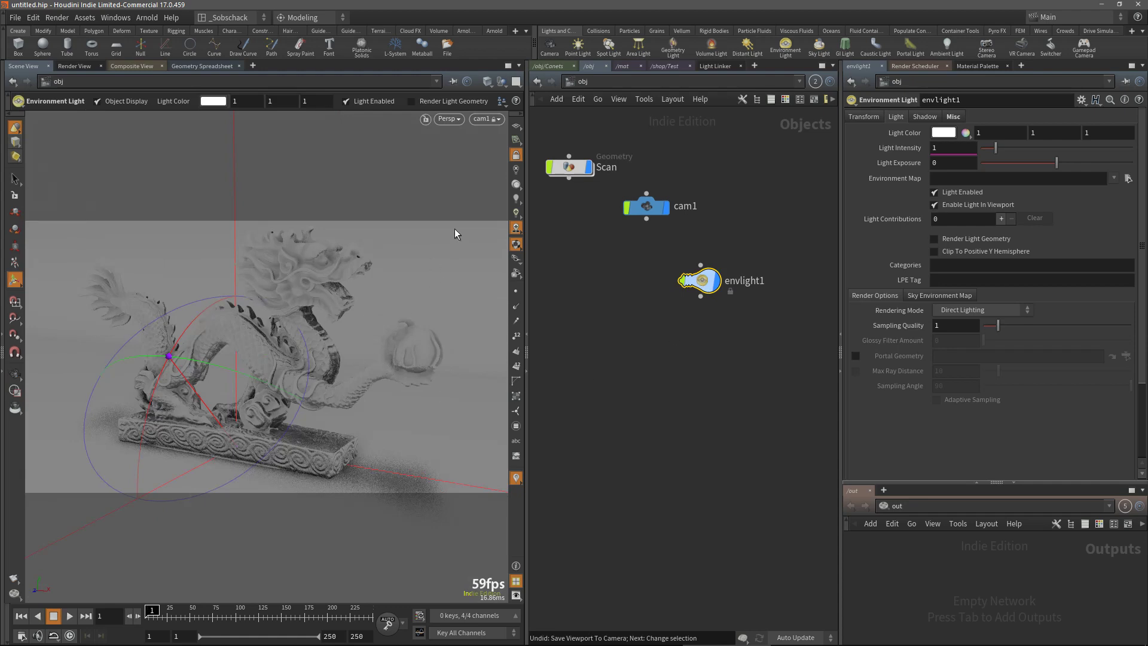
key(Escape)
drag(427, 305, 371, 349)
key(Return)
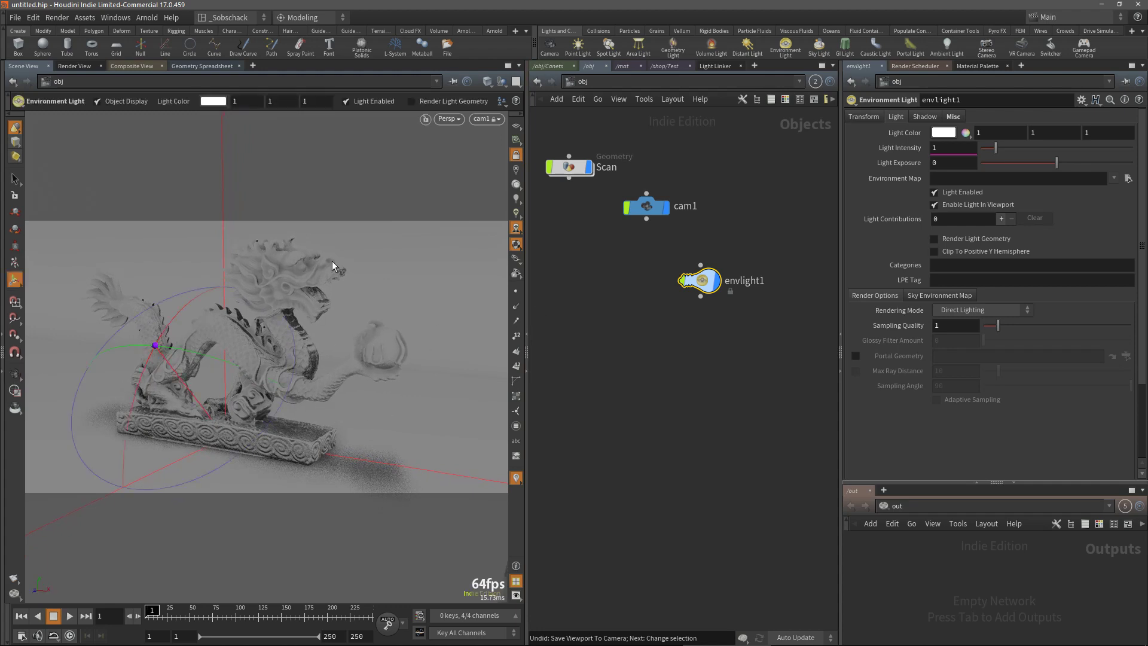
middle_drag(699, 382, 669, 366)
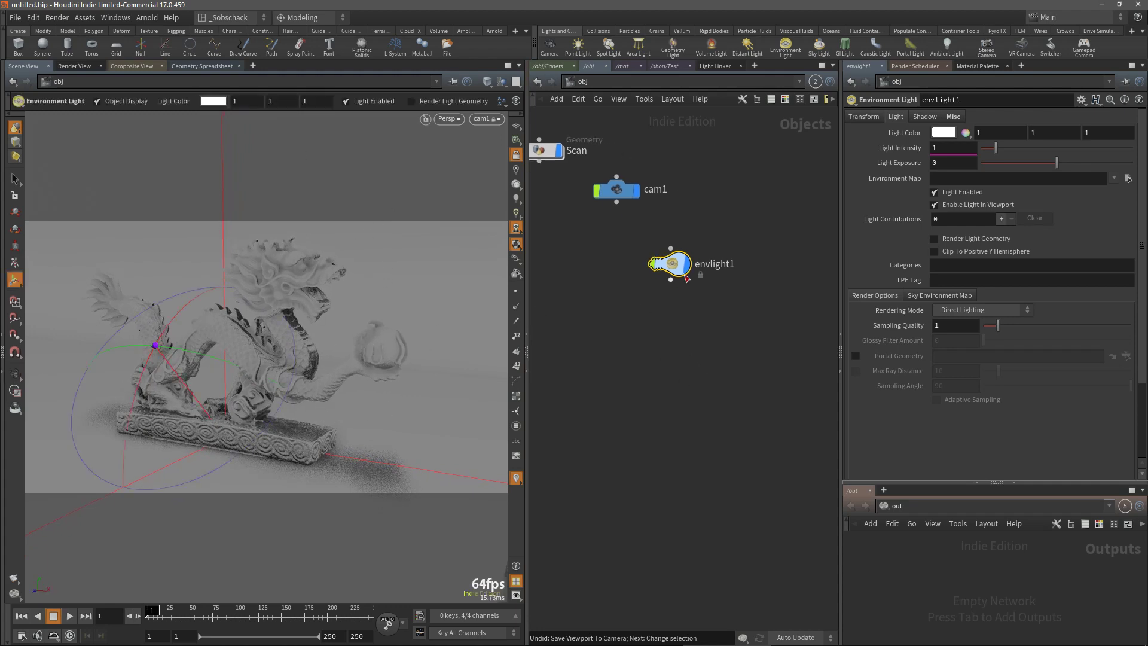
drag(672, 263, 673, 252)
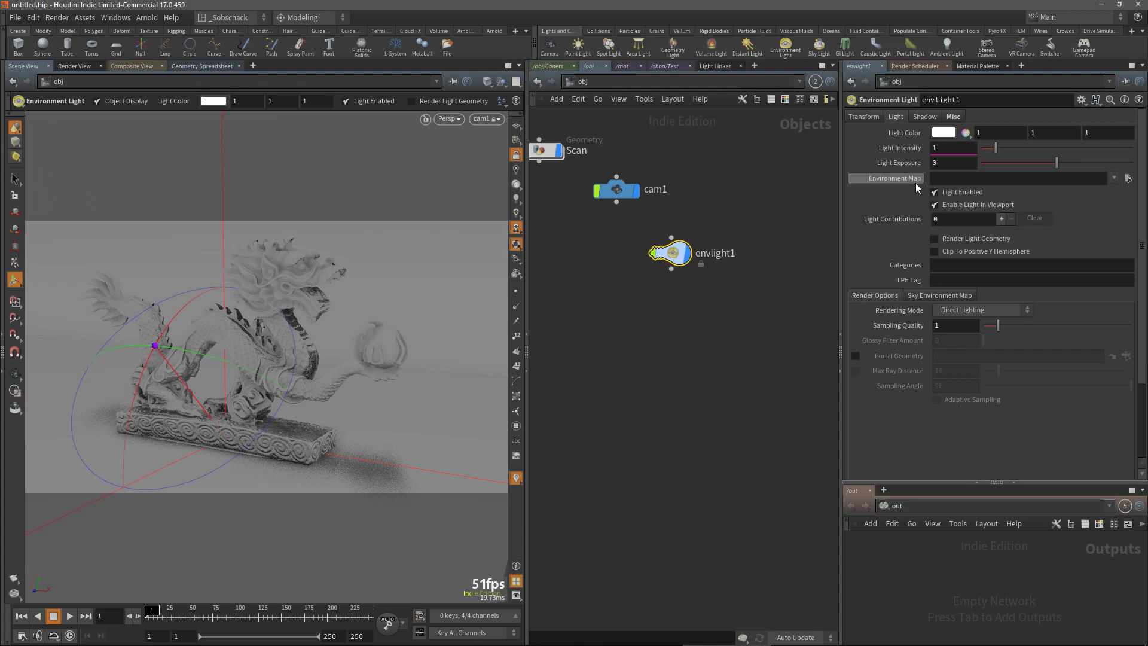
- Start choosing an image for envlight1's Environment Map and open the F:/Assets_std/HDRI folder
click(1127, 178)
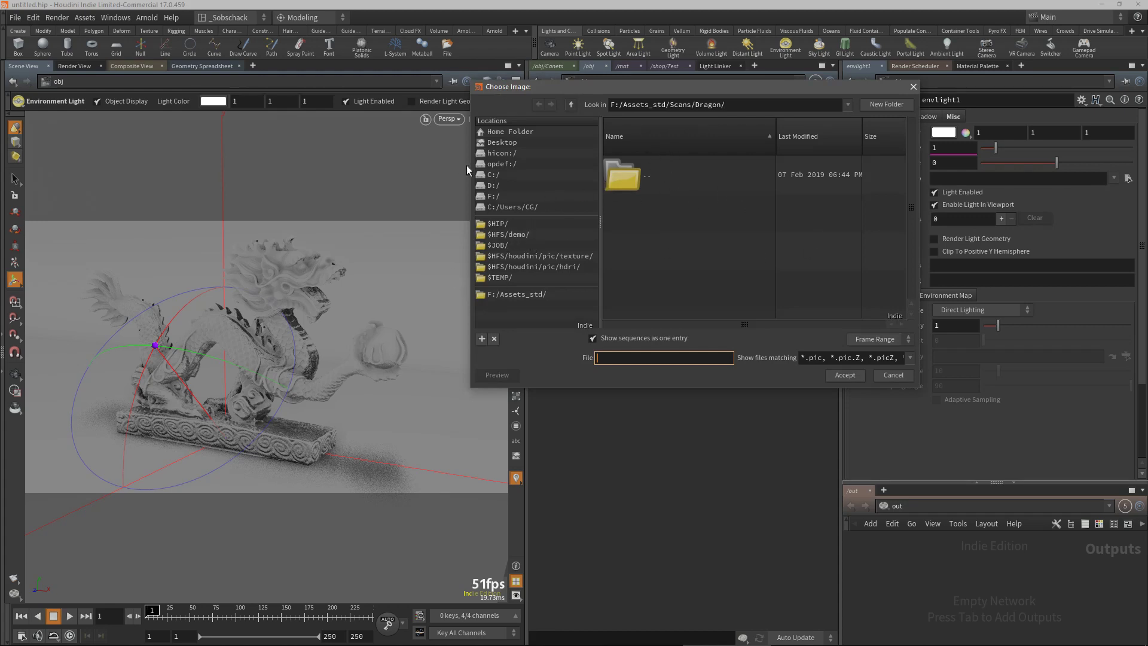
click(505, 195)
double_click(665, 250)
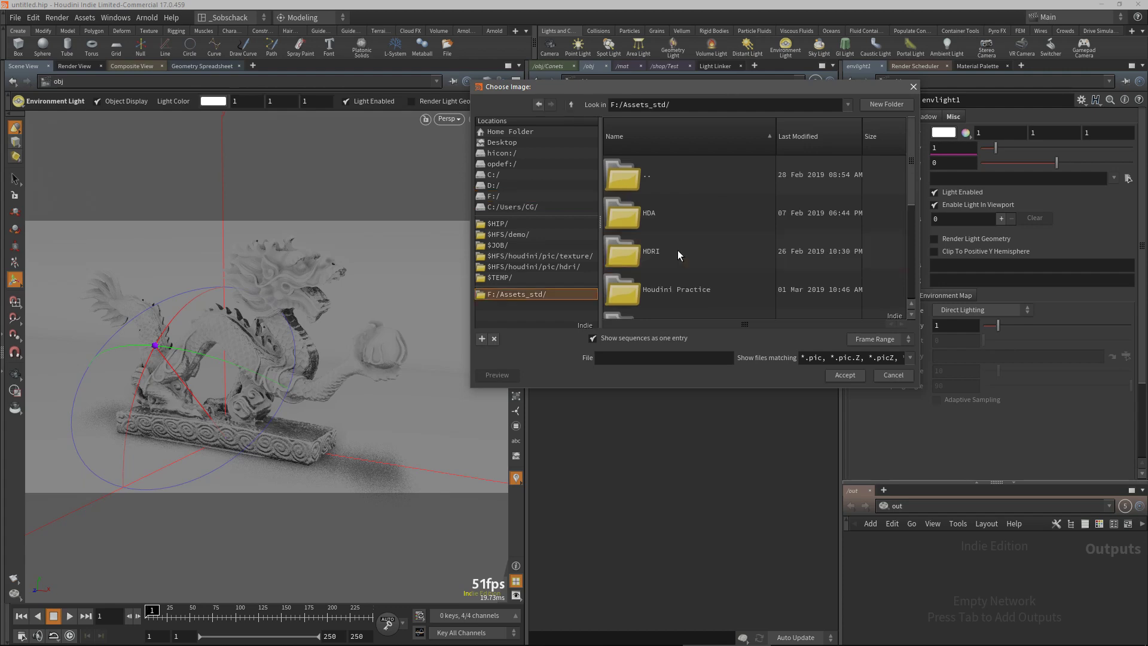
double_click(651, 257)
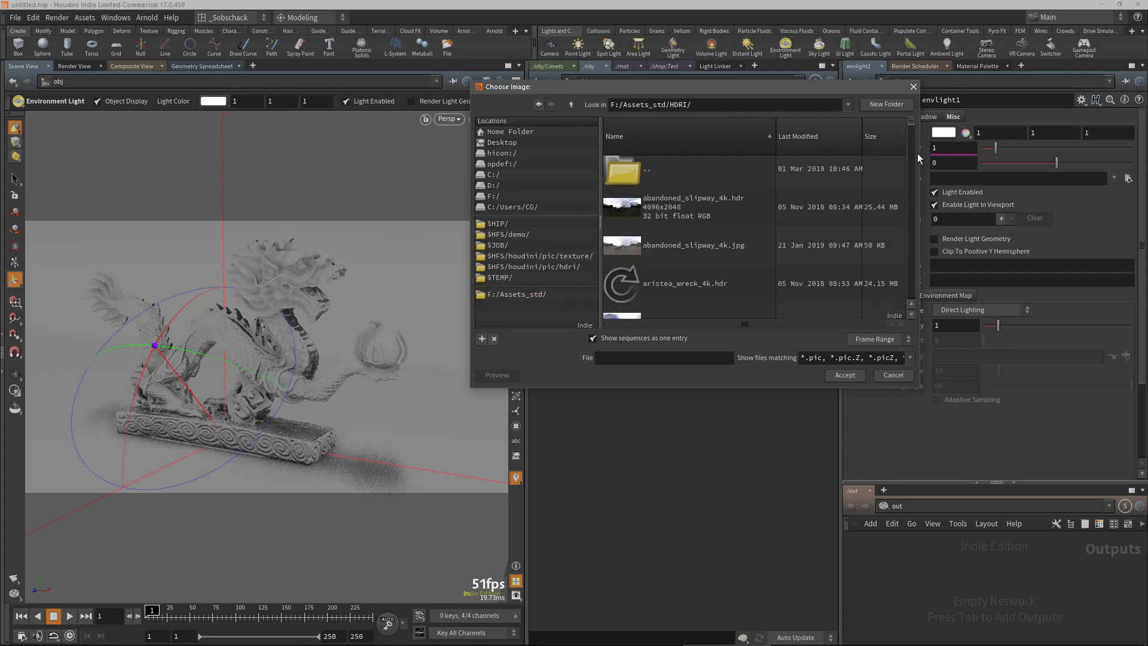
- Look through the HDRI folder's thumbnails for a suitable studio lighting image
scroll(910, 123, down, 1)
drag(910, 124, 910, 244)
scroll(778, 263, down, 5)
scroll(776, 262, up, 6)
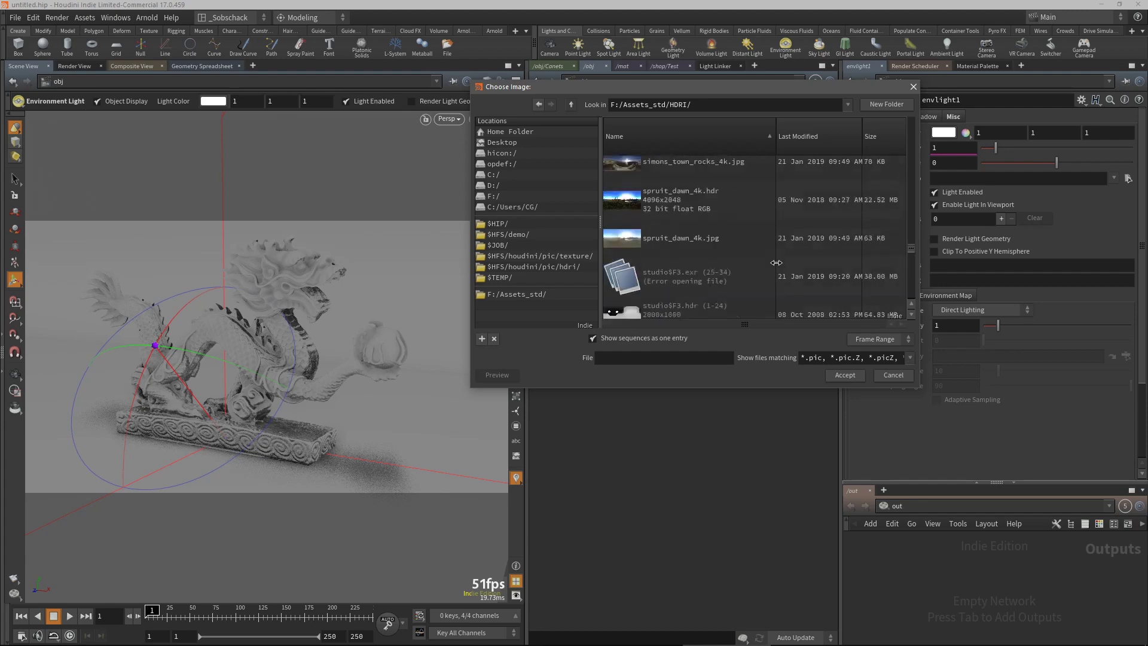
scroll(776, 263, up, 8)
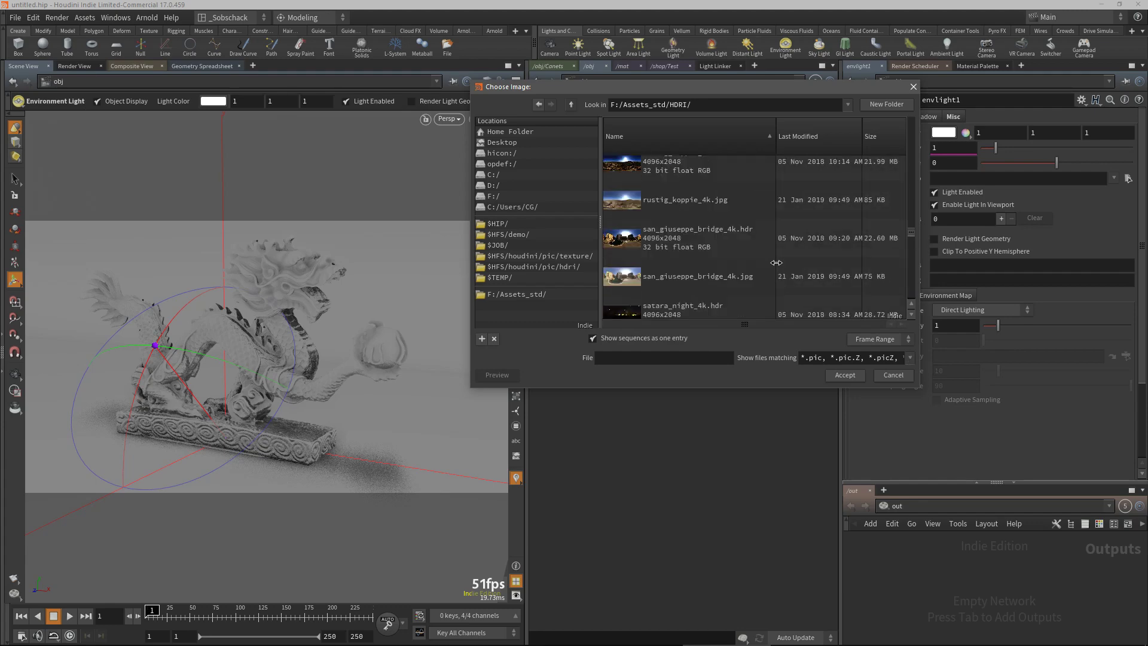
scroll(775, 263, down, 6)
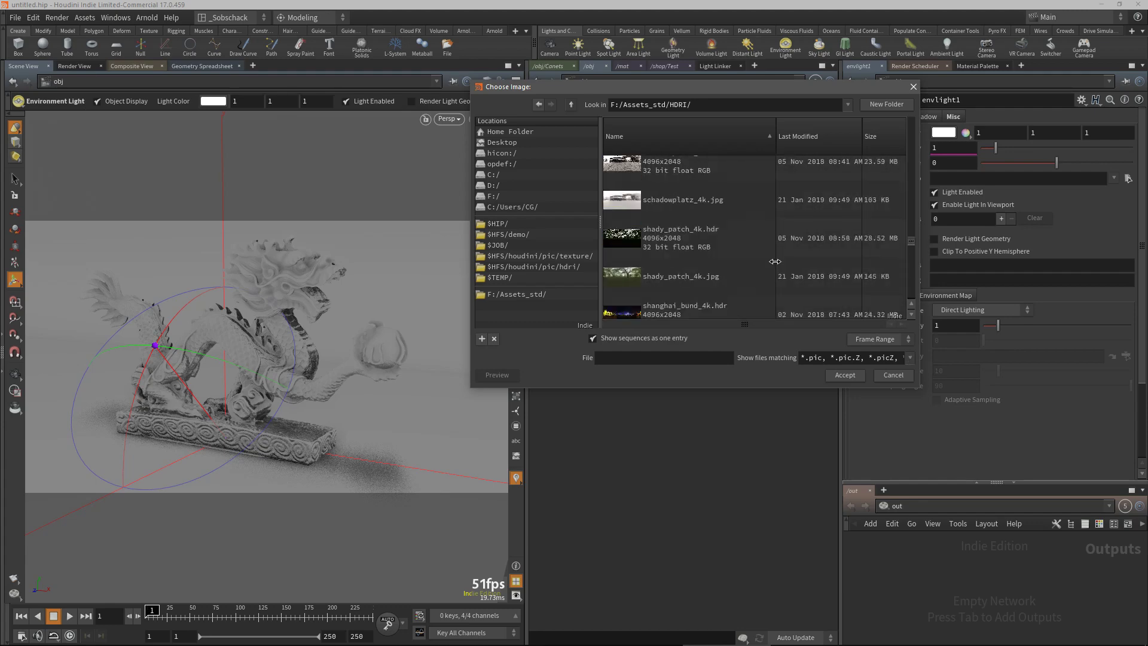
scroll(775, 261, down, 5)
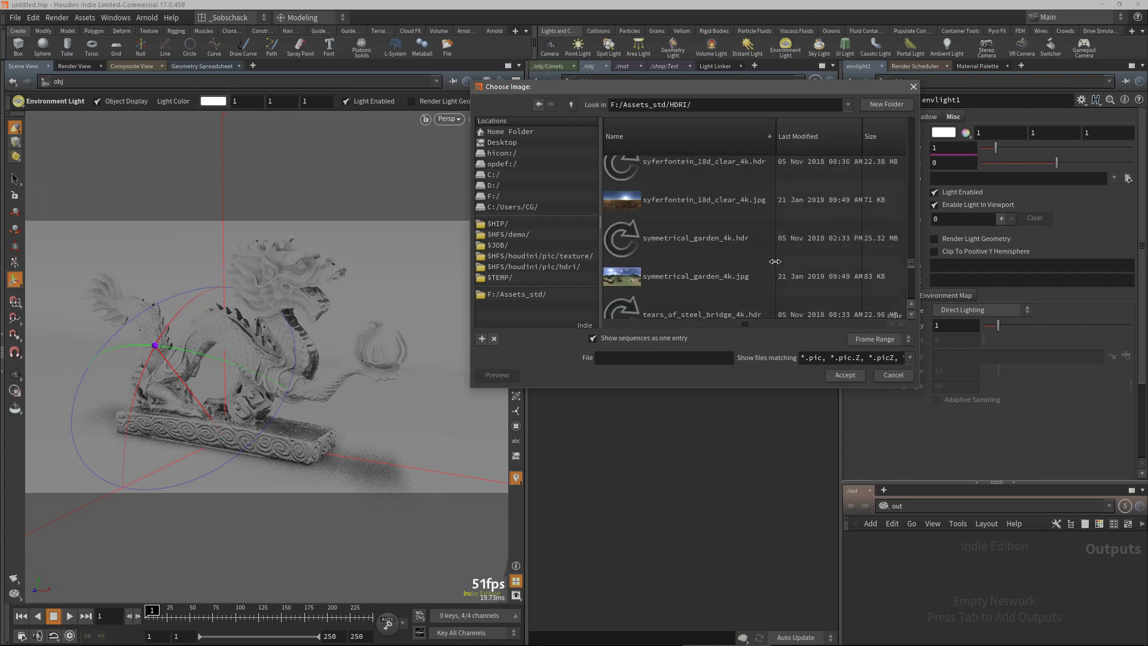
scroll(775, 261, up, 3)
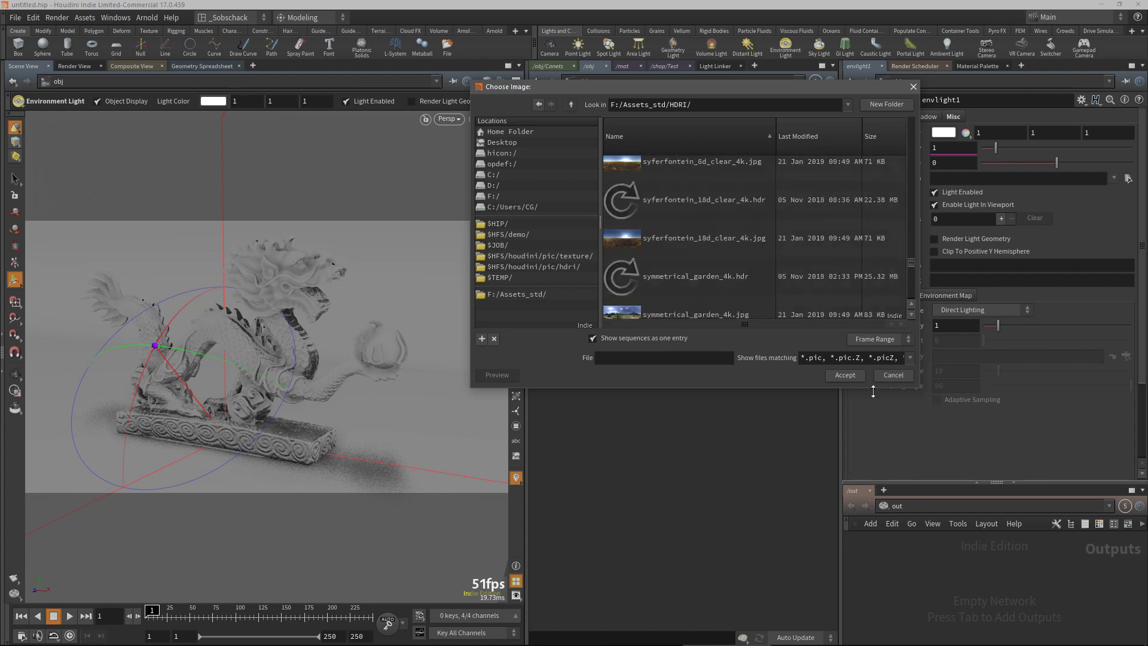
- Filter the image list to *.exr files and show image sequences as individual files
click(910, 358)
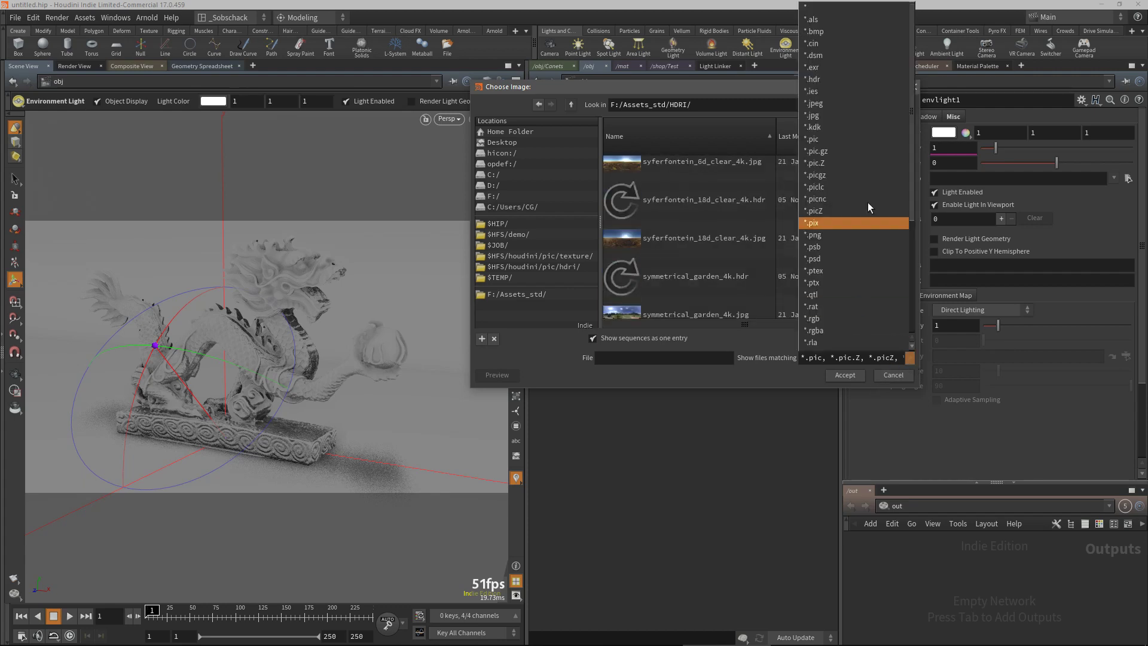
click(848, 68)
scroll(898, 207, down, 1)
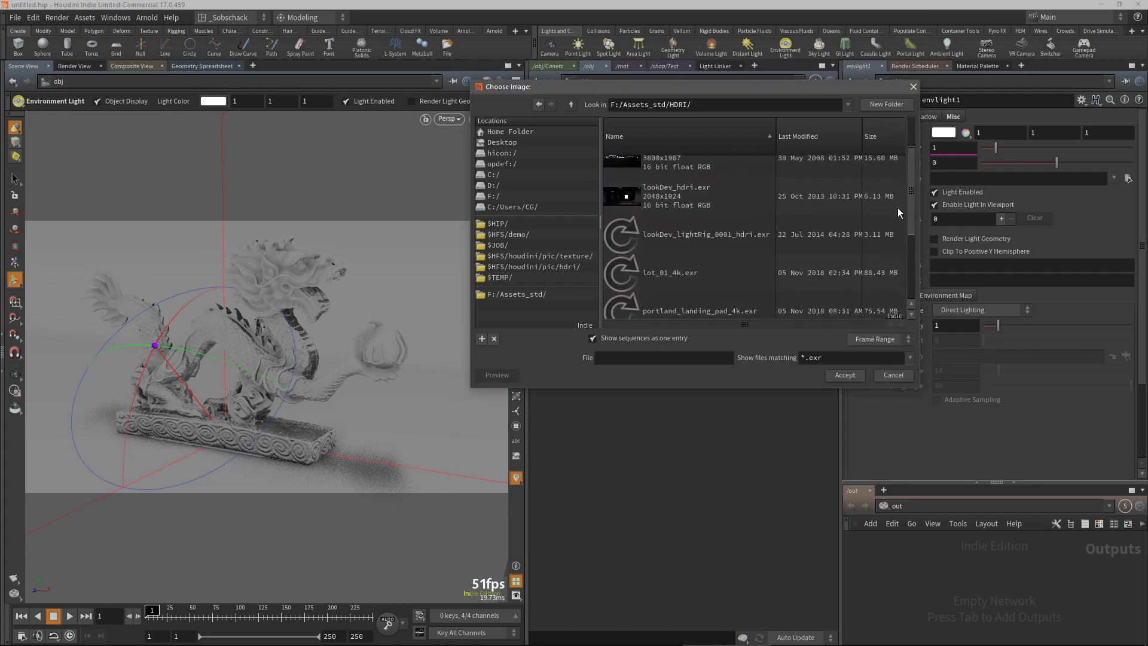
click(619, 340)
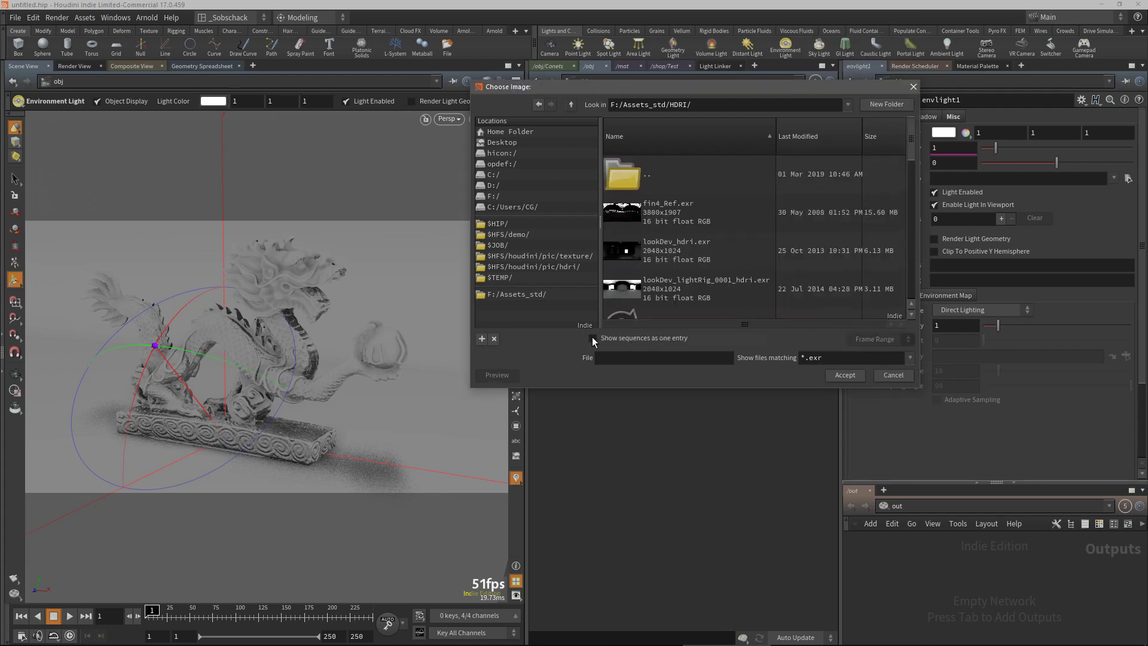
- Assign studio032.exr as envlight1's environment map
scroll(910, 200, down, 5)
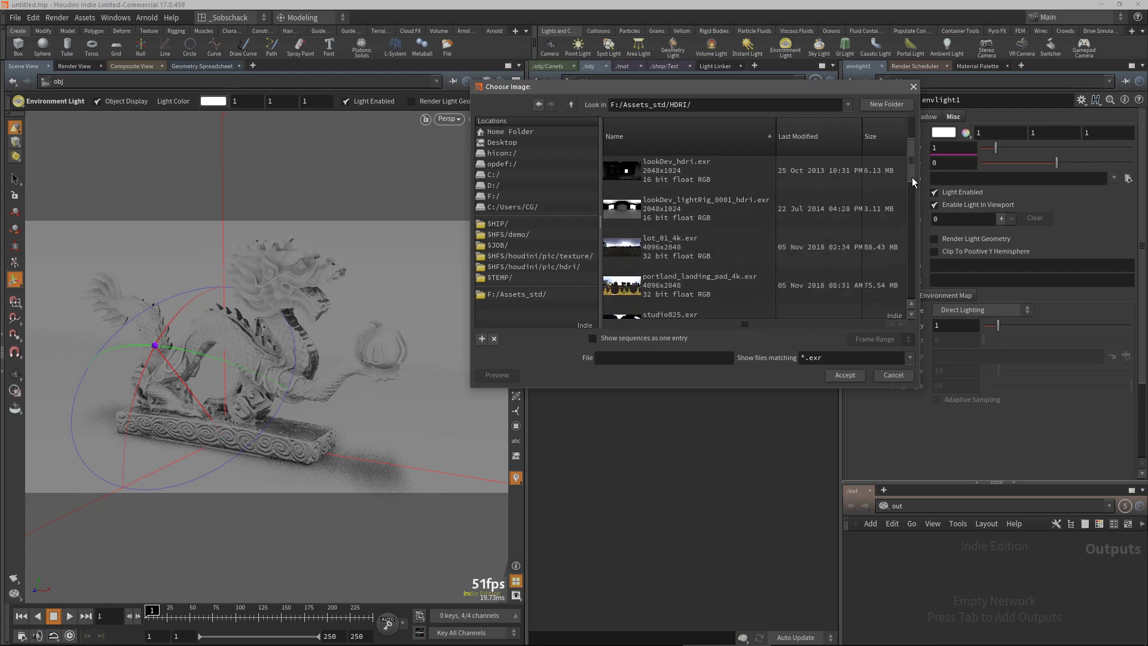
drag(909, 233, 909, 272)
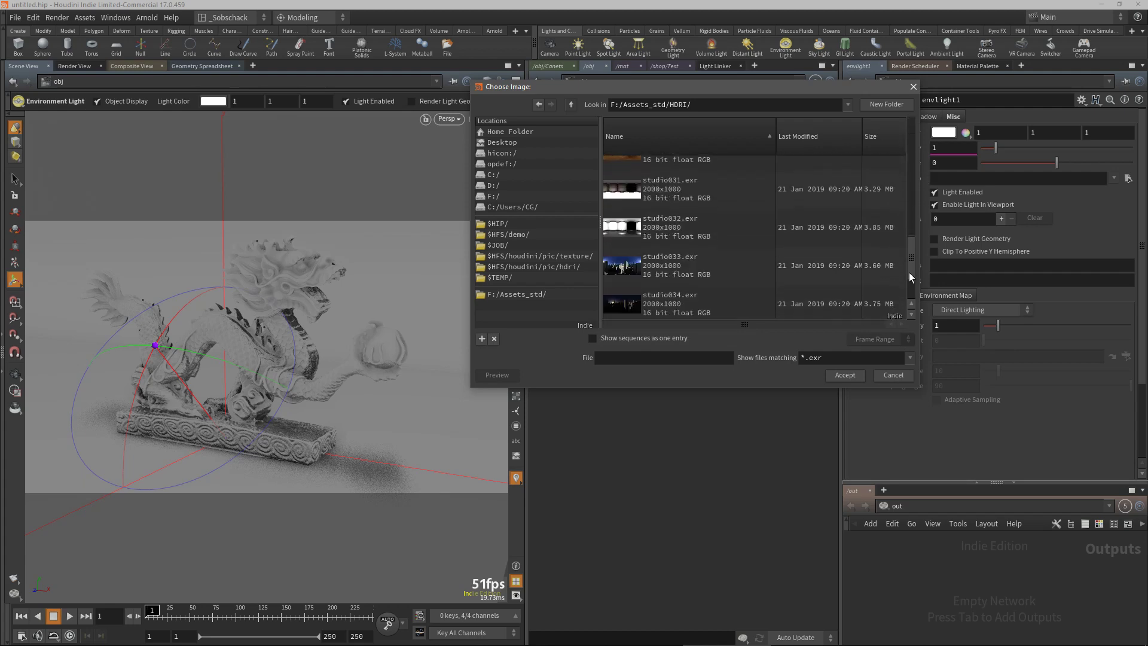
click(703, 229)
click(844, 374)
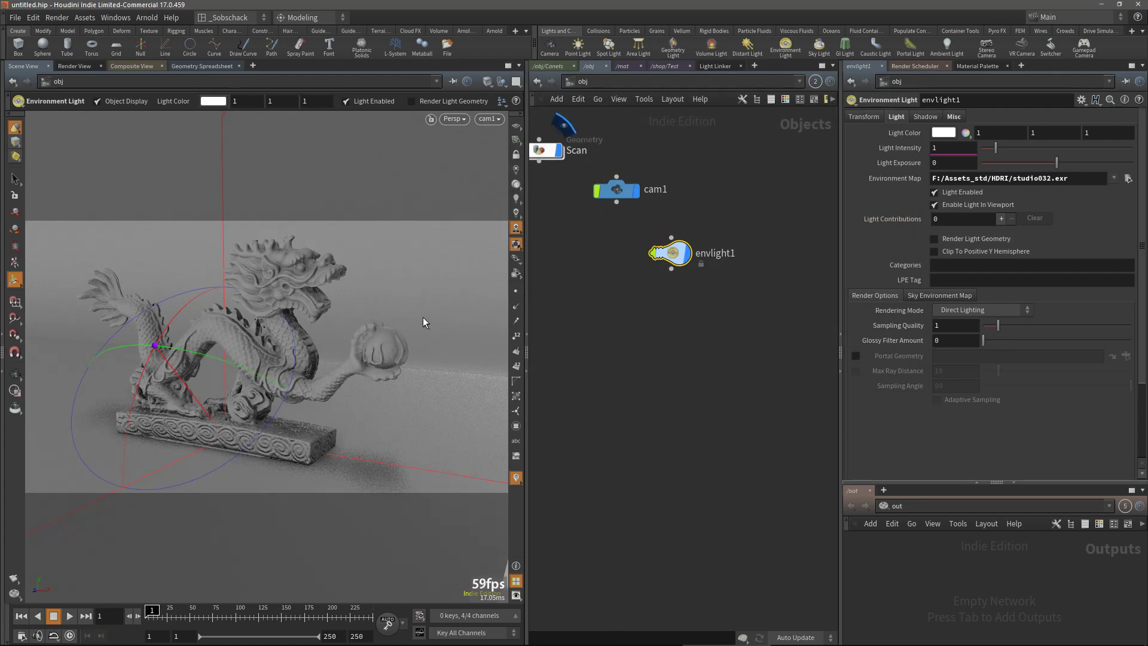
- Leave the camera view and examine the environment map around the curved backdrop from several angles
alt+drag(423, 322, 301, 342)
alt+right_drag(273, 312, 358, 401)
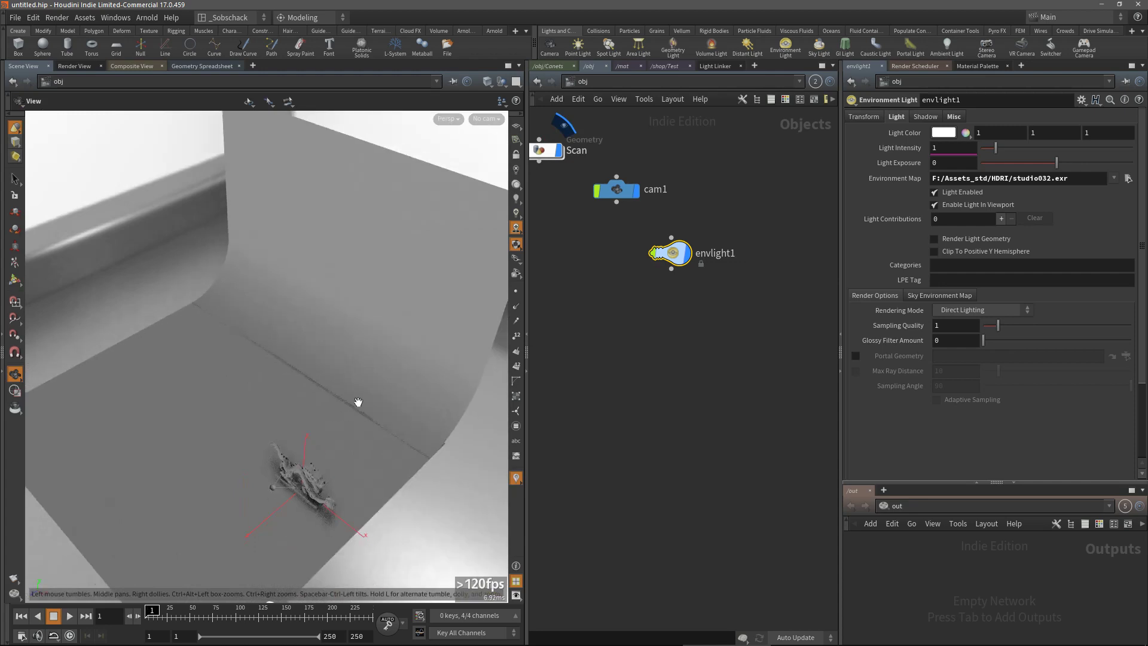
drag(358, 401, 341, 353)
key(Return)
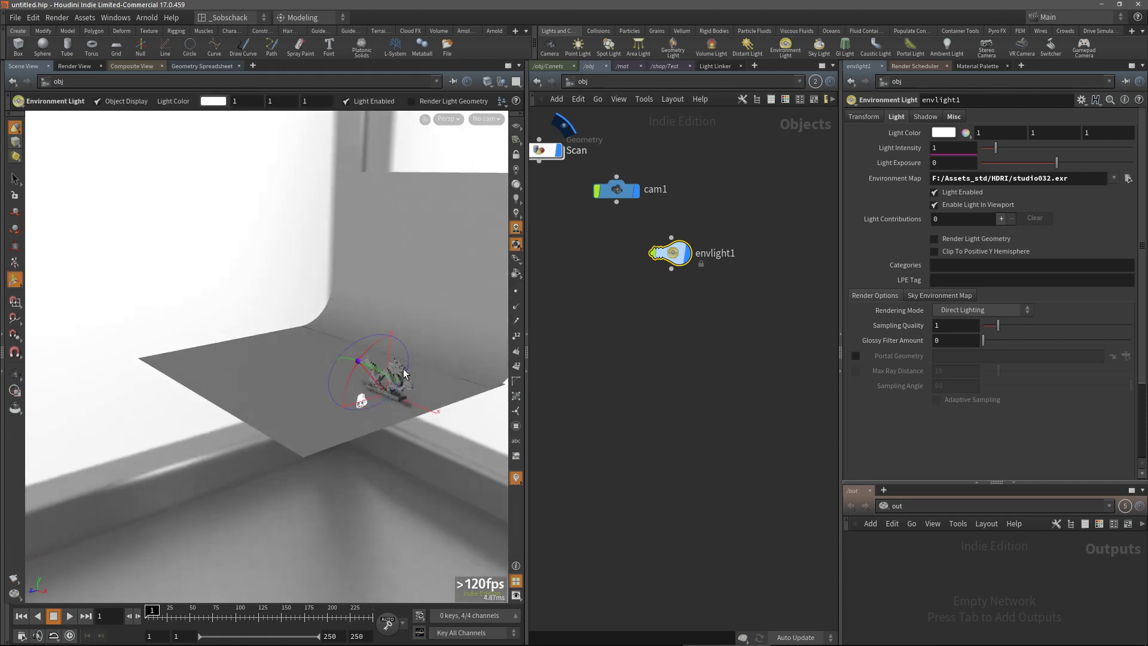
alt+drag(345, 400, 312, 352)
key(Return)
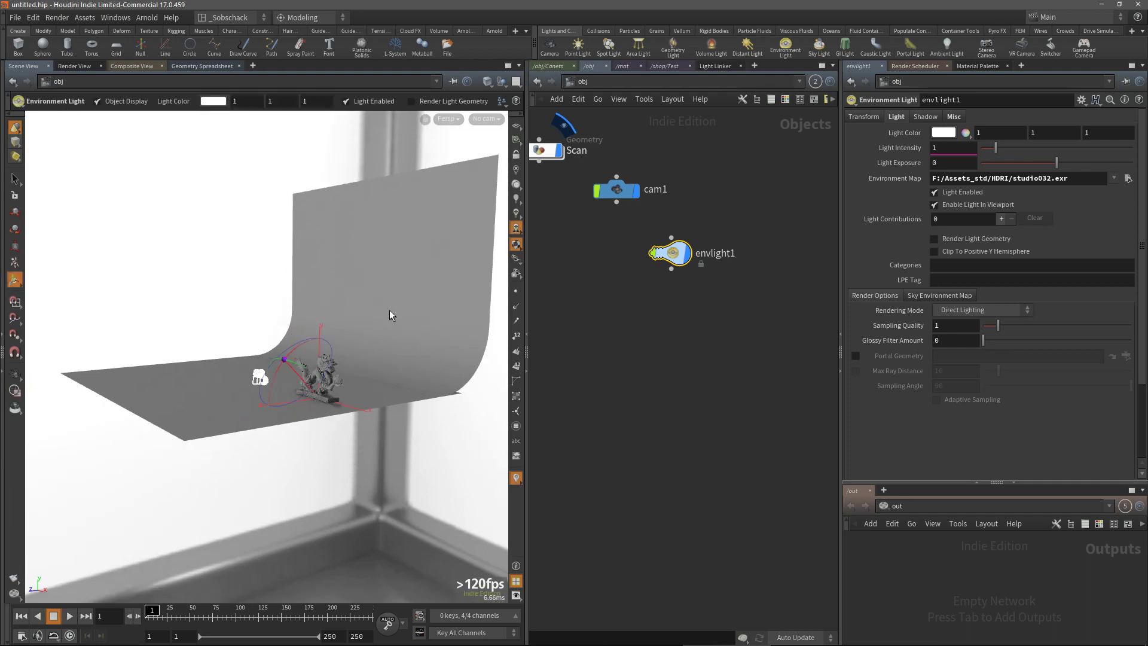
- Set envlight1's Y rotation to -538.6 and look through cam1 again
click(864, 116)
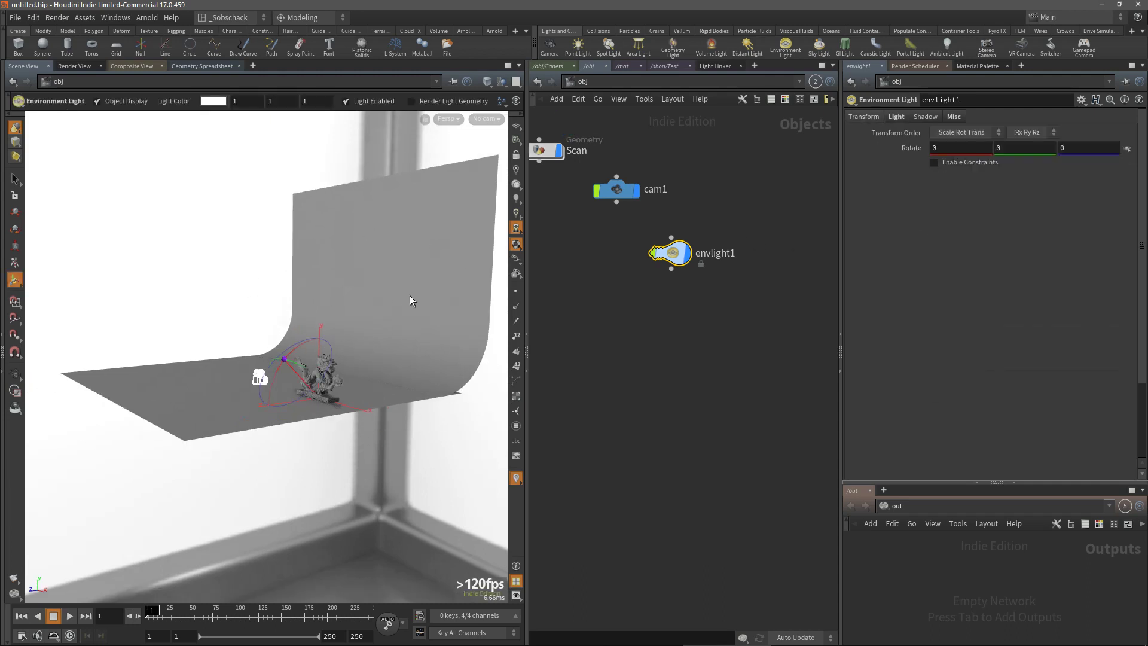
alt+drag(289, 328, 400, 281)
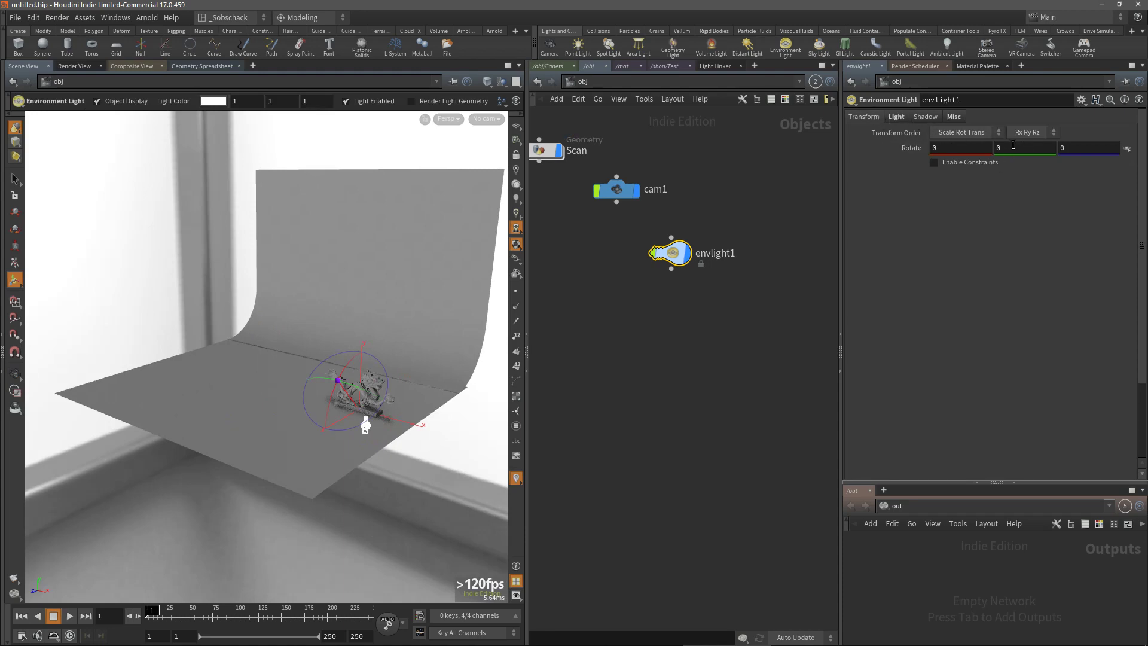
middle_drag(1005, 146, 733, 136)
click(486, 119)
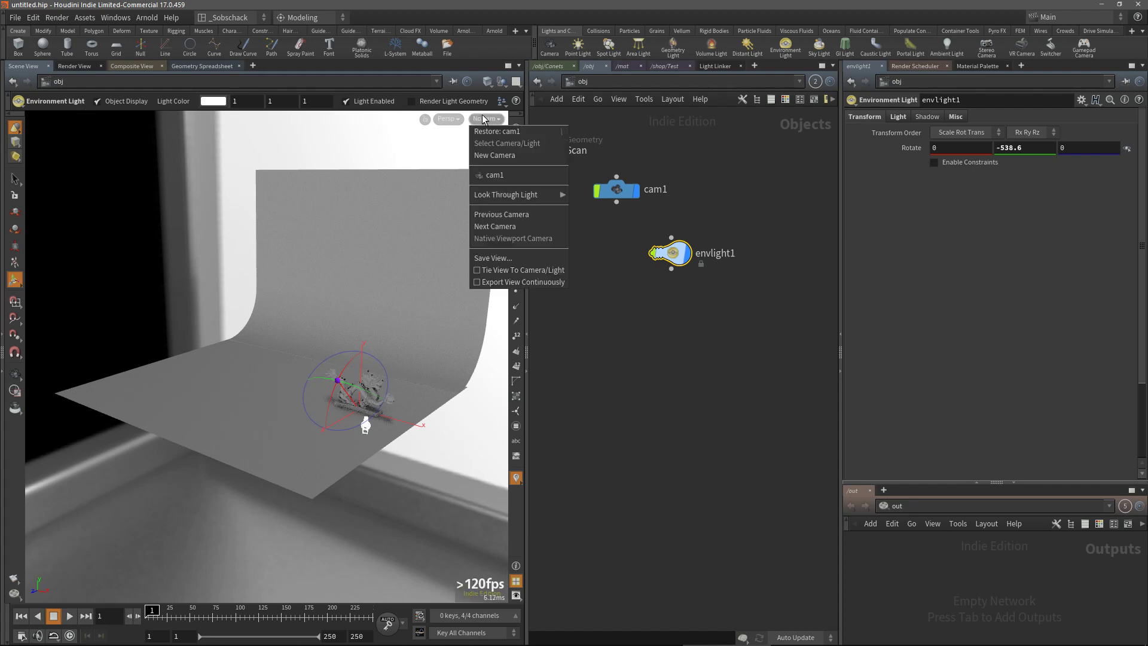
click(502, 174)
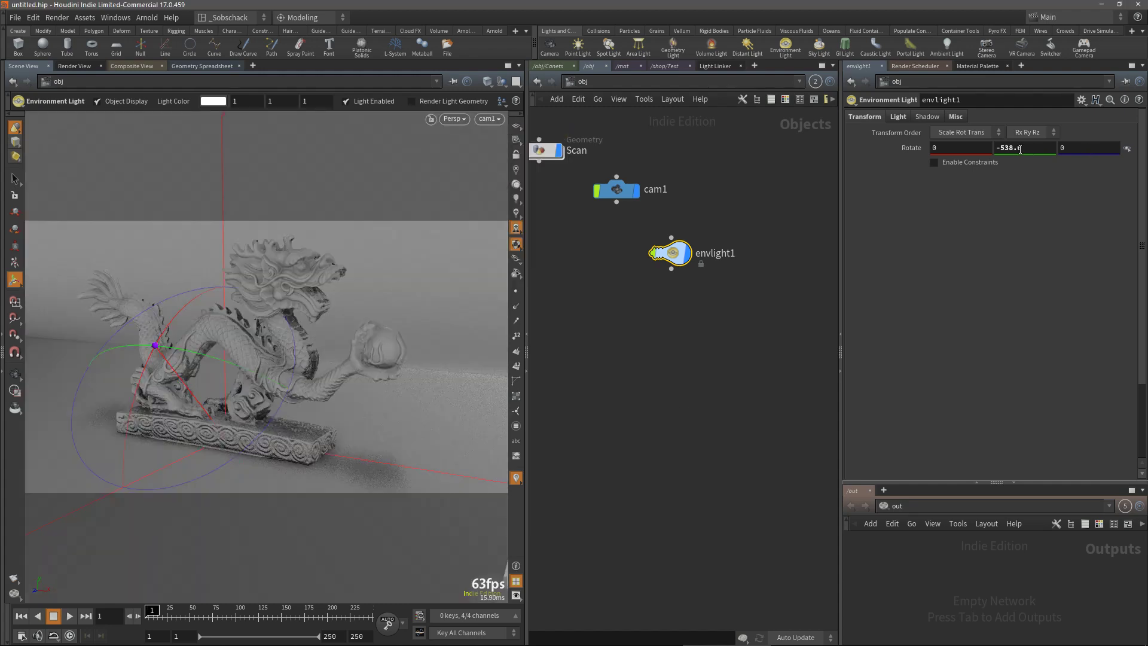
- Revert envlight1's Rotate values to their defaults and set its Y rotation to -160
middle_drag(1019, 149, 1026, 148)
right_click(1018, 149)
click(939, 197)
right_click(904, 141)
click(886, 147)
right_click(891, 149)
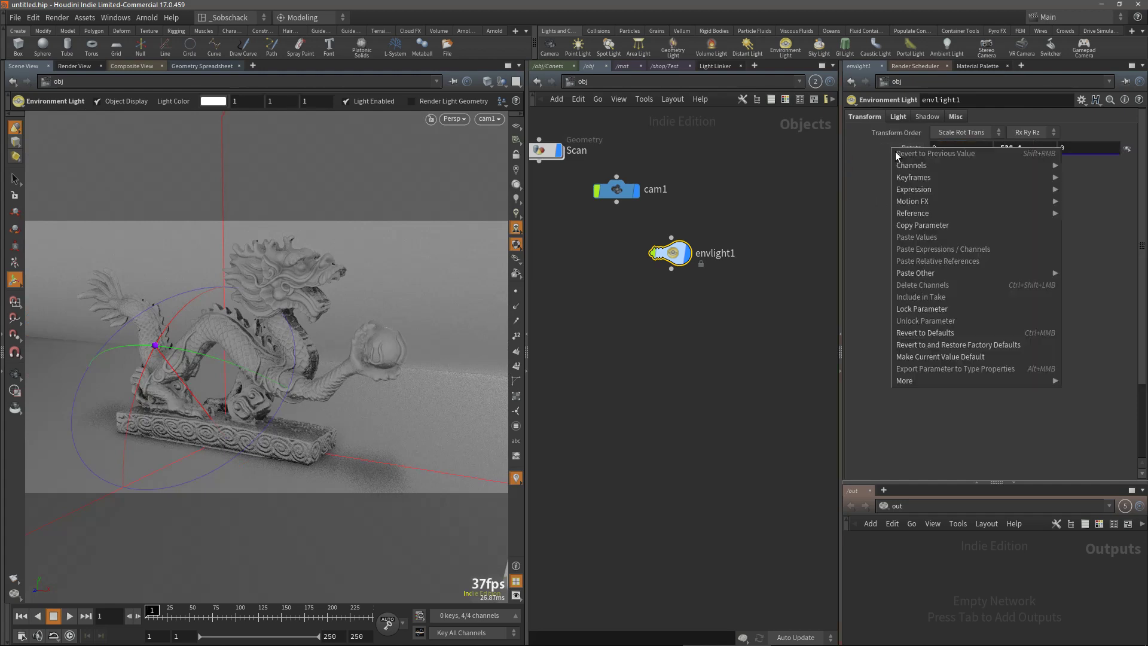
click(935, 332)
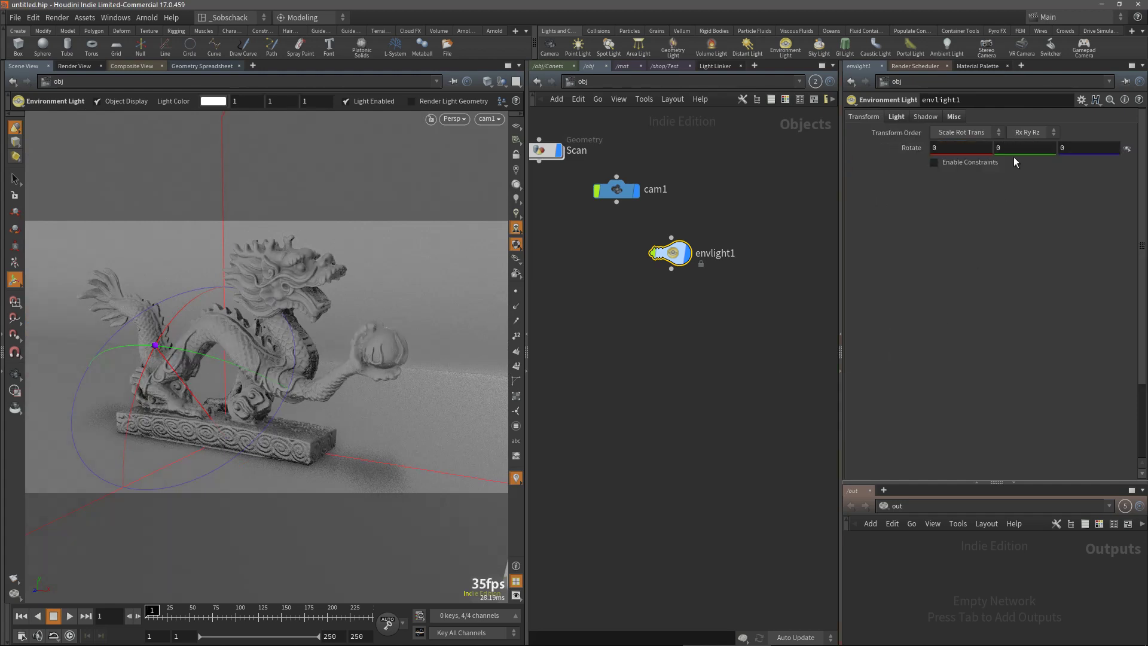
middle_drag(1014, 148, 1017, 127)
middle_drag(1015, 111, 909, 131)
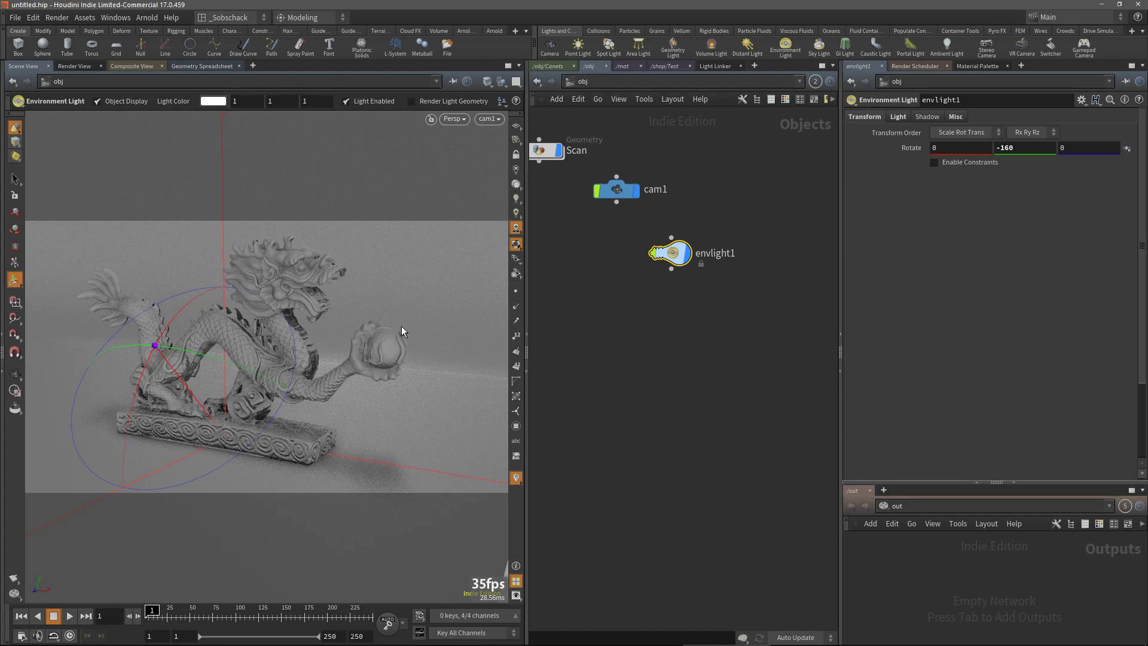
- Leave the camera view and turn off Display Environment Lights as Backgrounds in the viewport's display options
alt+drag(401, 325, 335, 299)
alt+right_drag(336, 300, 285, 441)
alt+drag(285, 441, 344, 397)
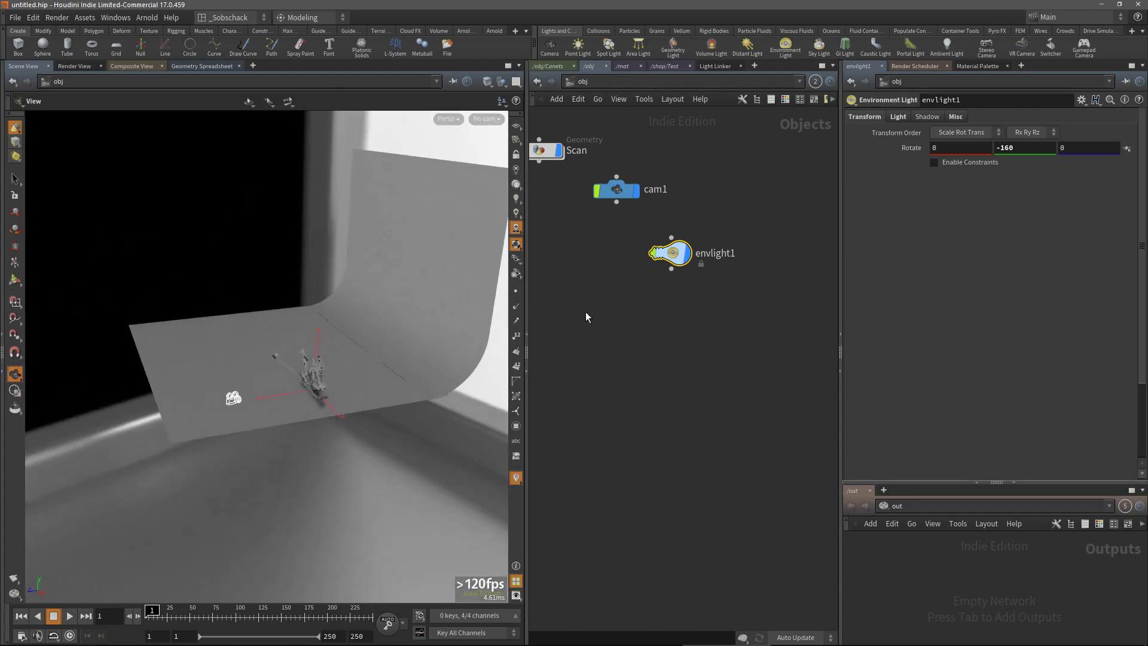
drag(326, 336, 345, 313)
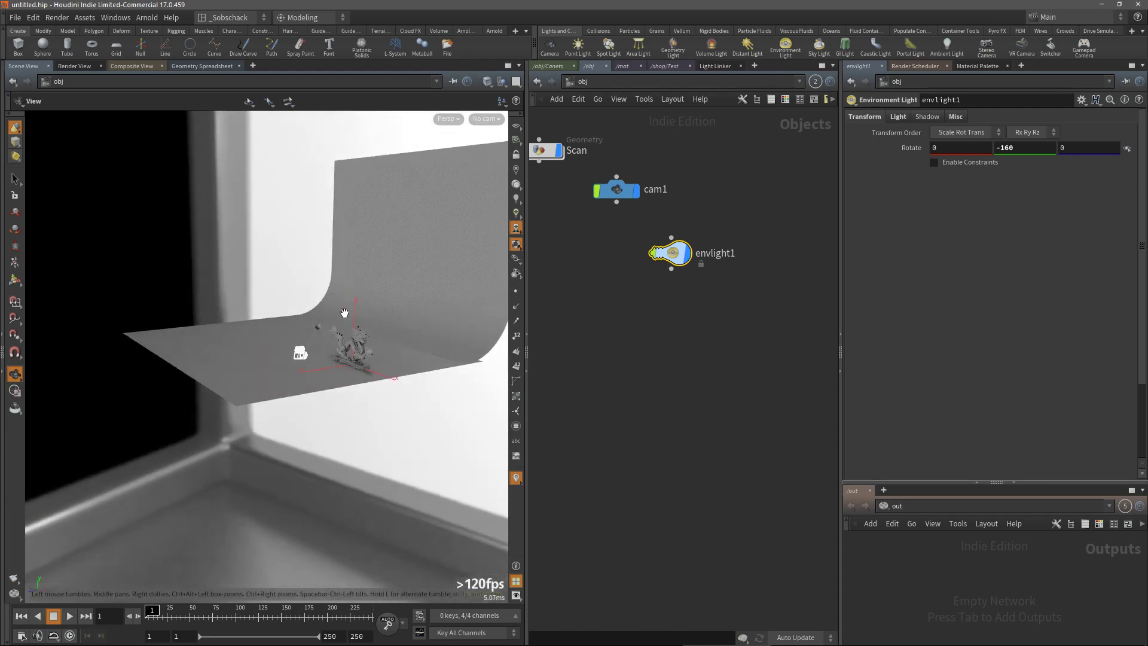
alt+middle_drag(357, 322, 356, 330)
key(d)
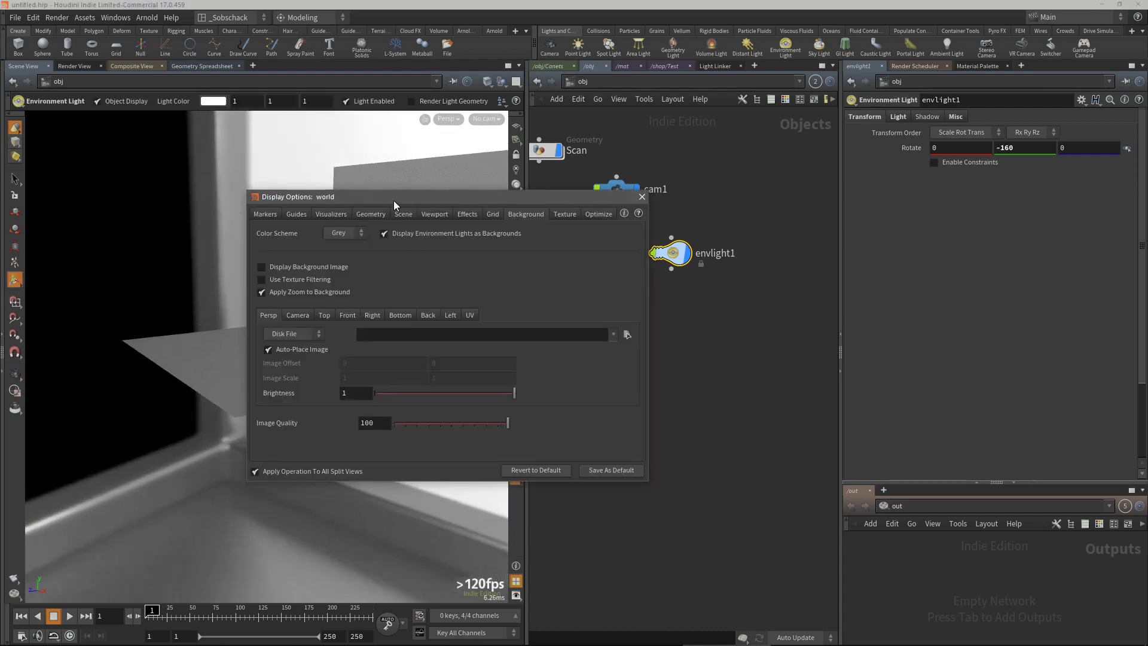
drag(394, 200, 347, 221)
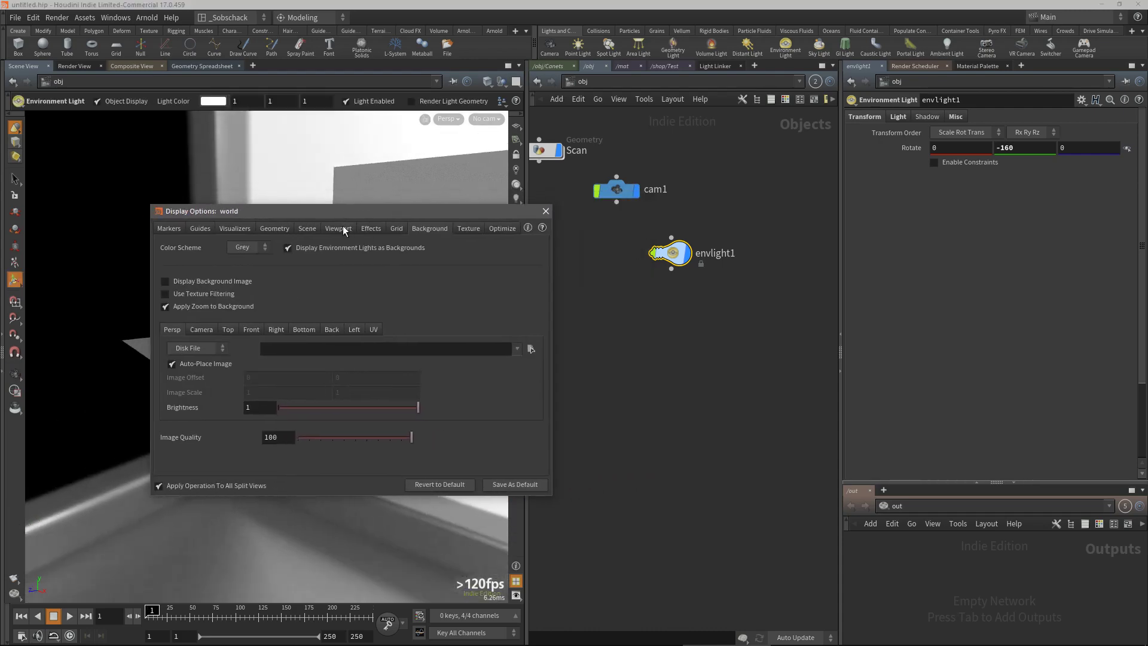
click(288, 248)
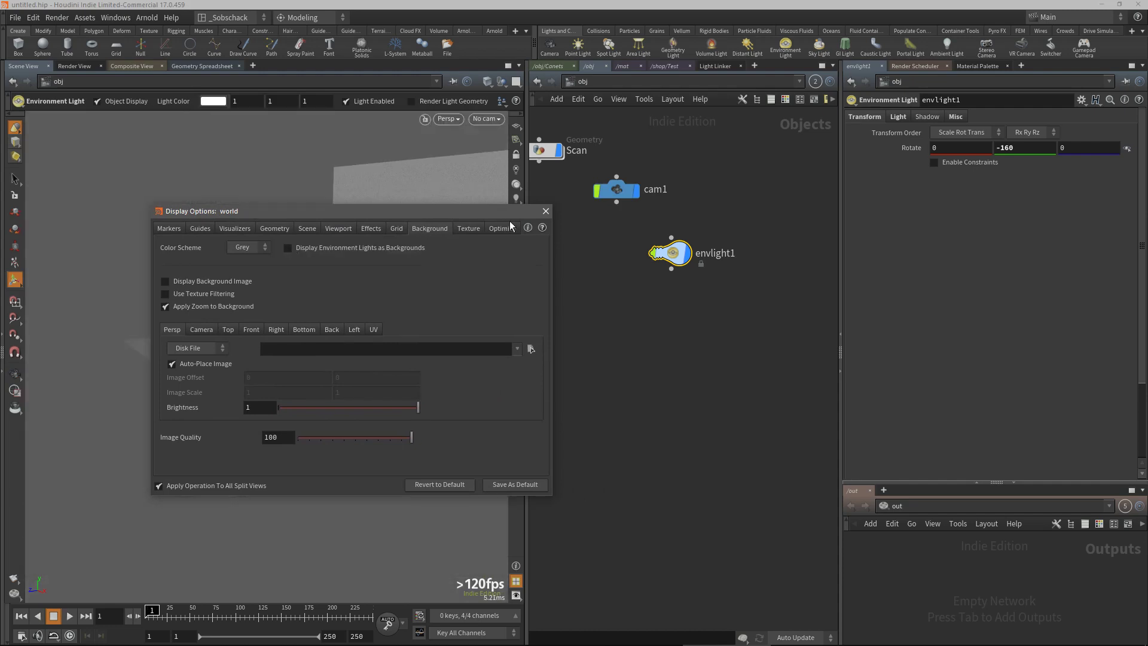
drag(519, 214, 884, 213)
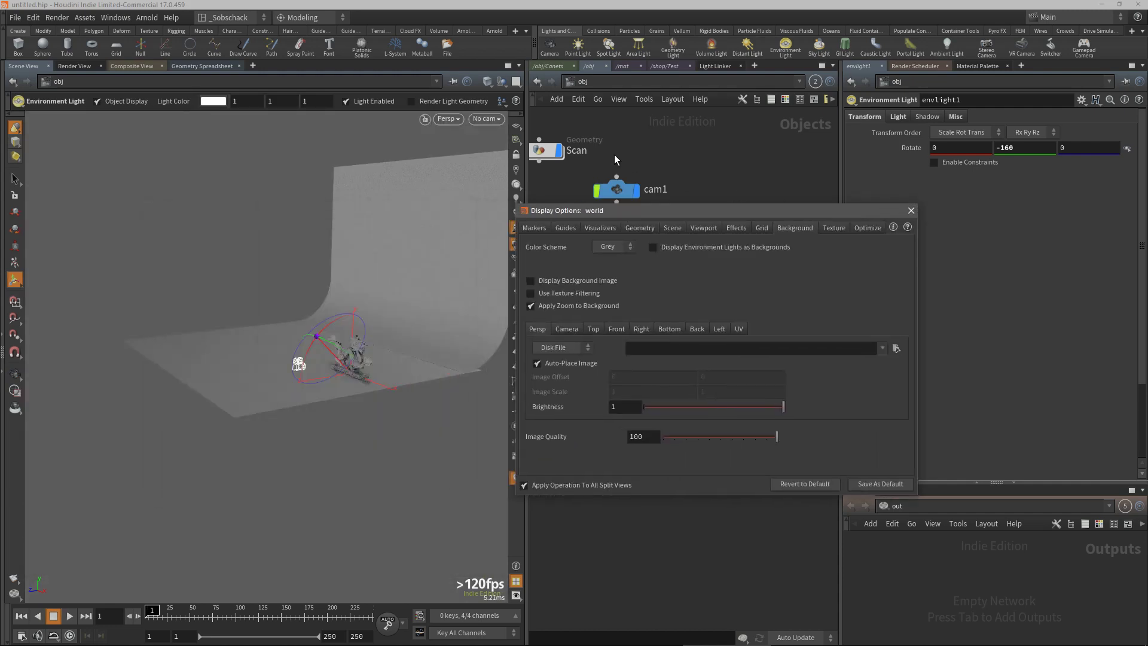
- Look through cam1, close the display options and show envlight1's light parameters
click(485, 118)
click(493, 175)
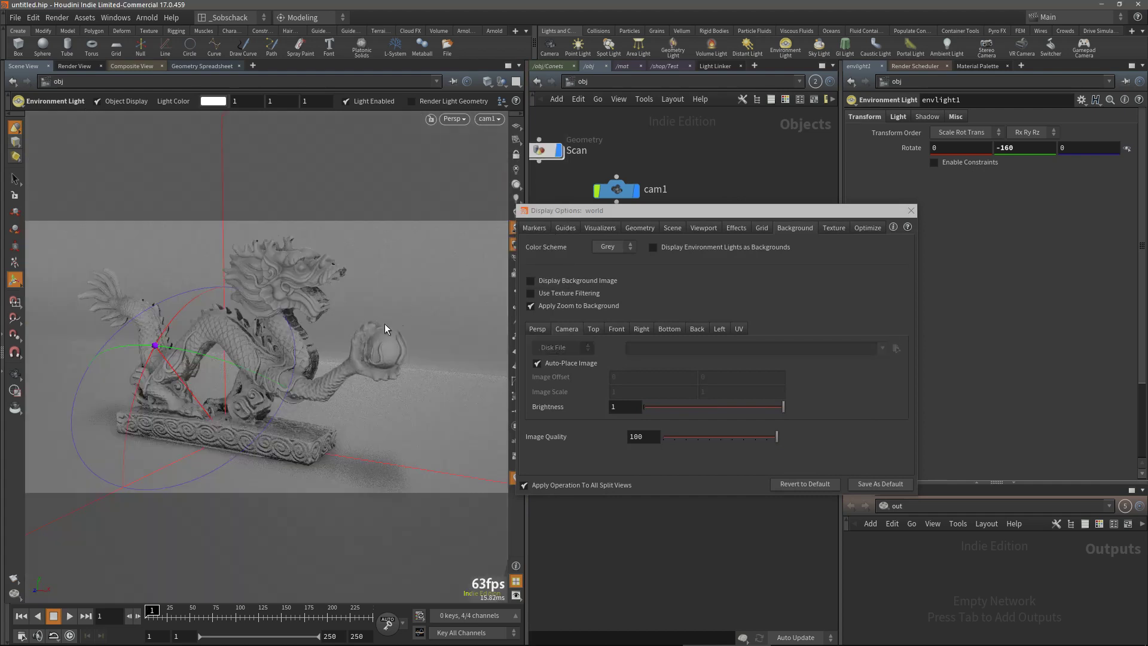
click(654, 246)
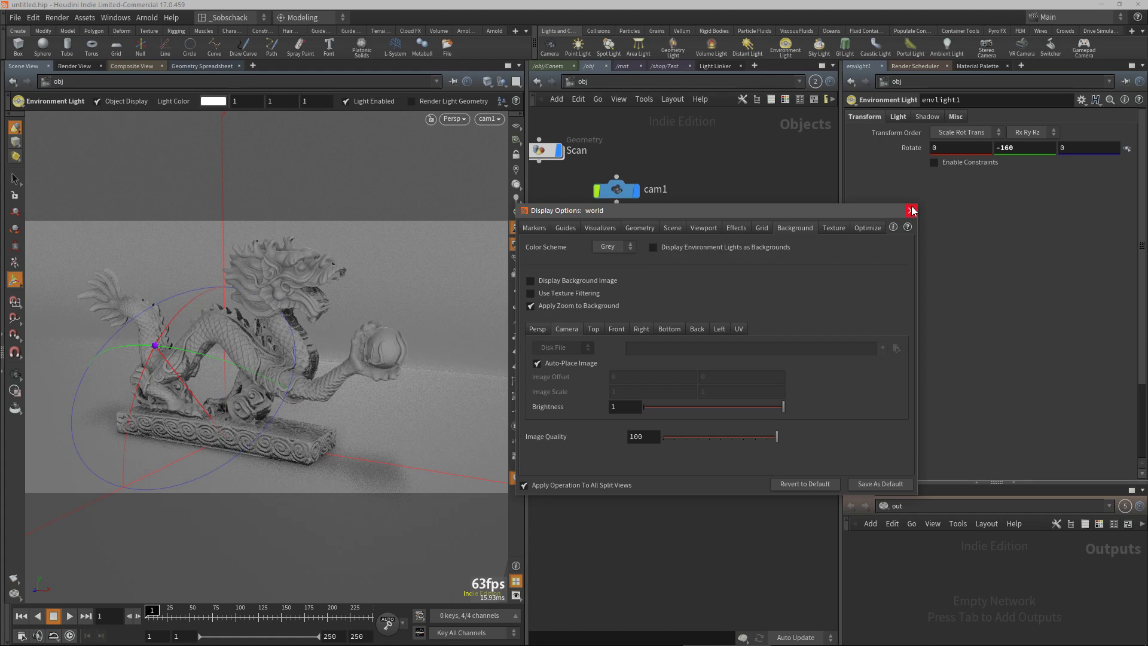
click(911, 210)
click(898, 117)
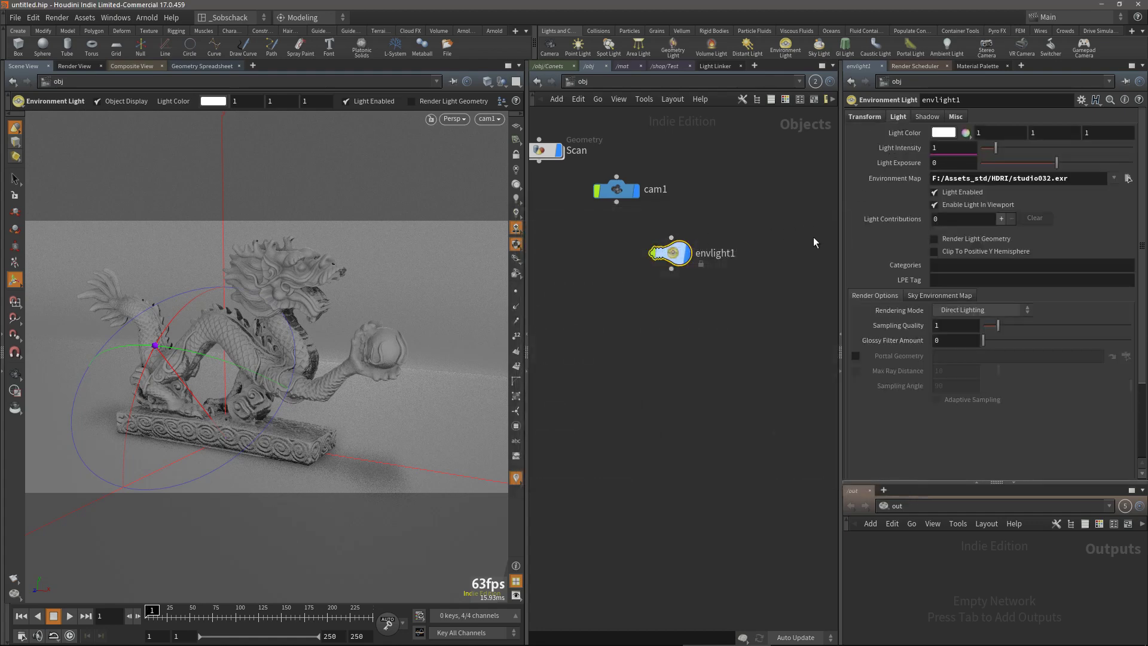
- Leave the camera view and orbit to see the dragon and curved backdrop from the side
key(Escape)
drag(447, 314, 325, 357)
key(Return)
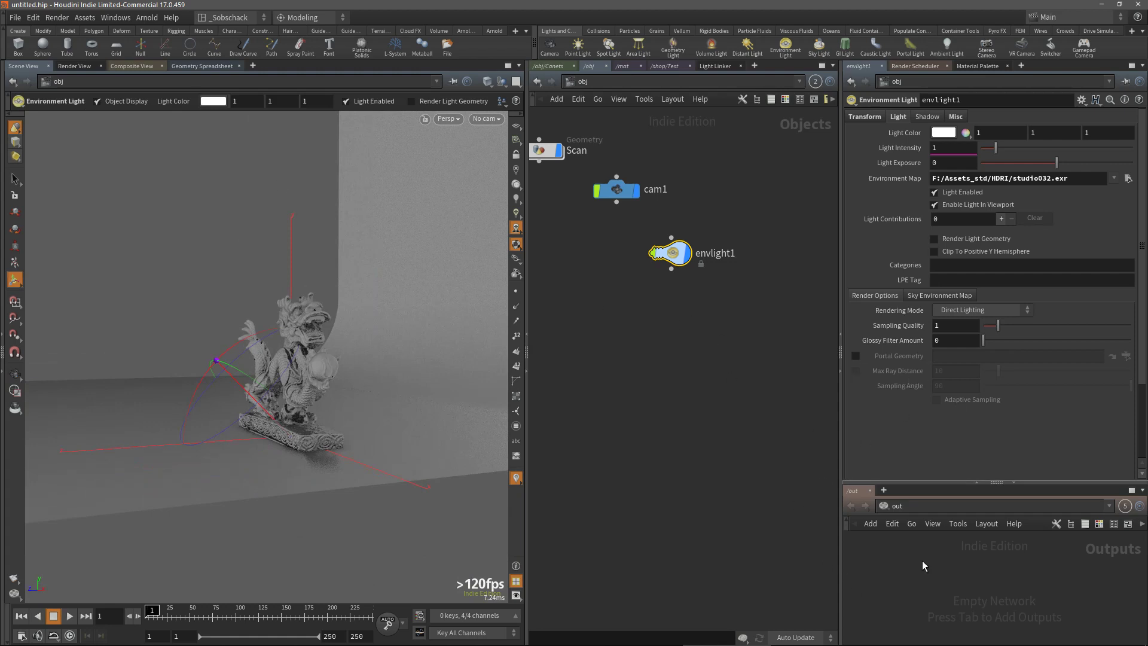
key(Tab)
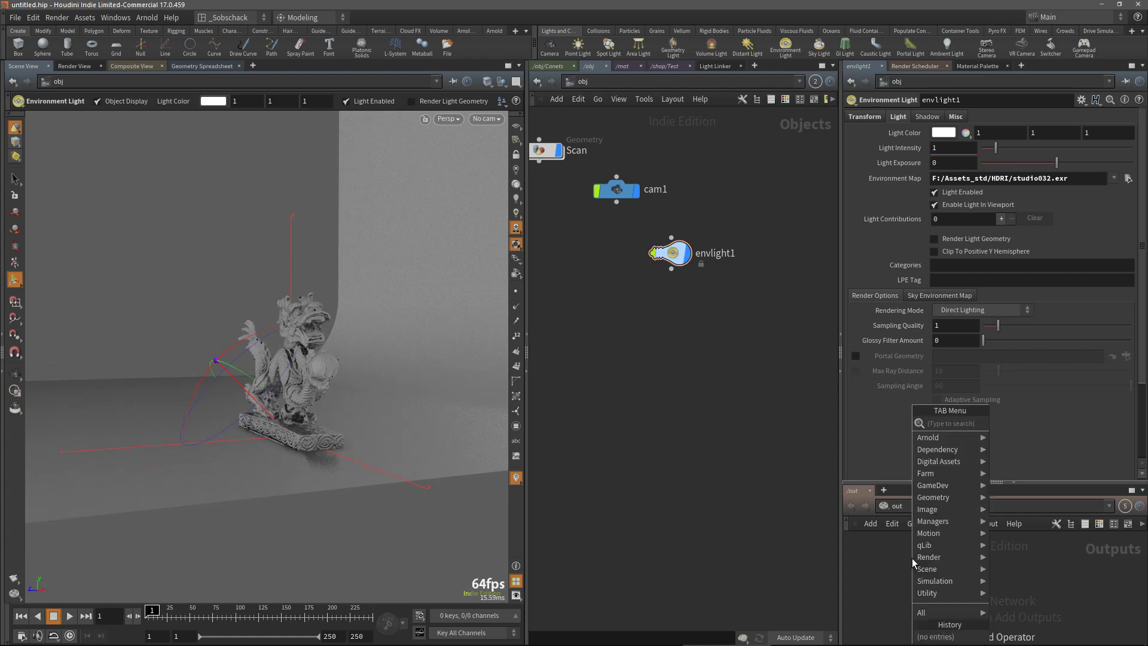
text(arnol)
key(Escape)
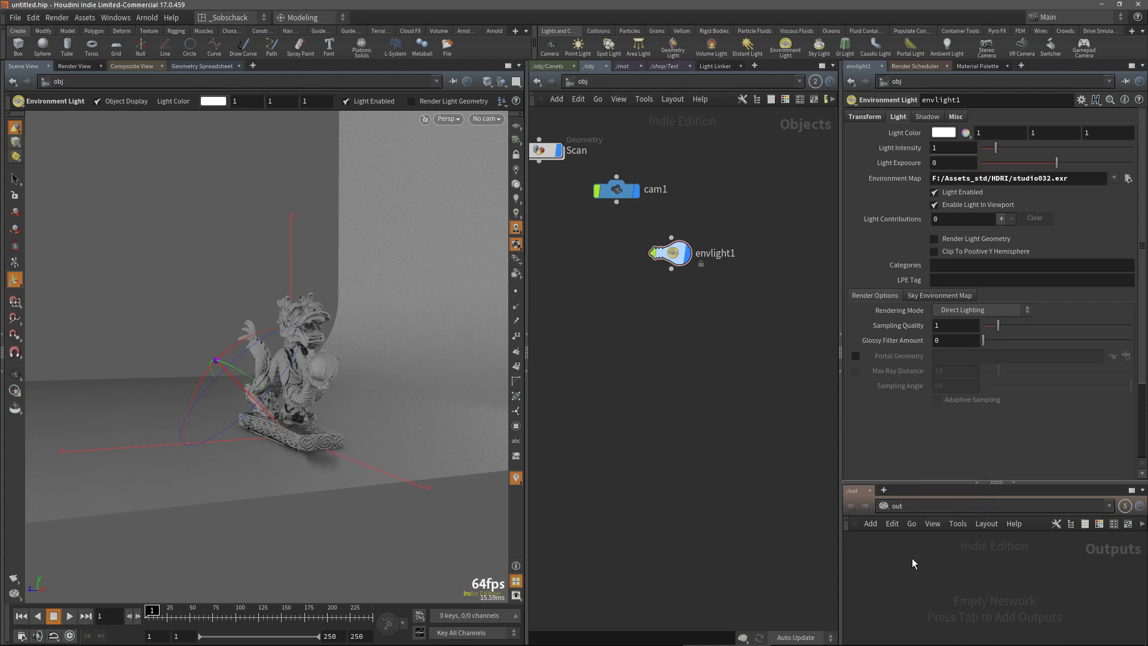
key(Tab)
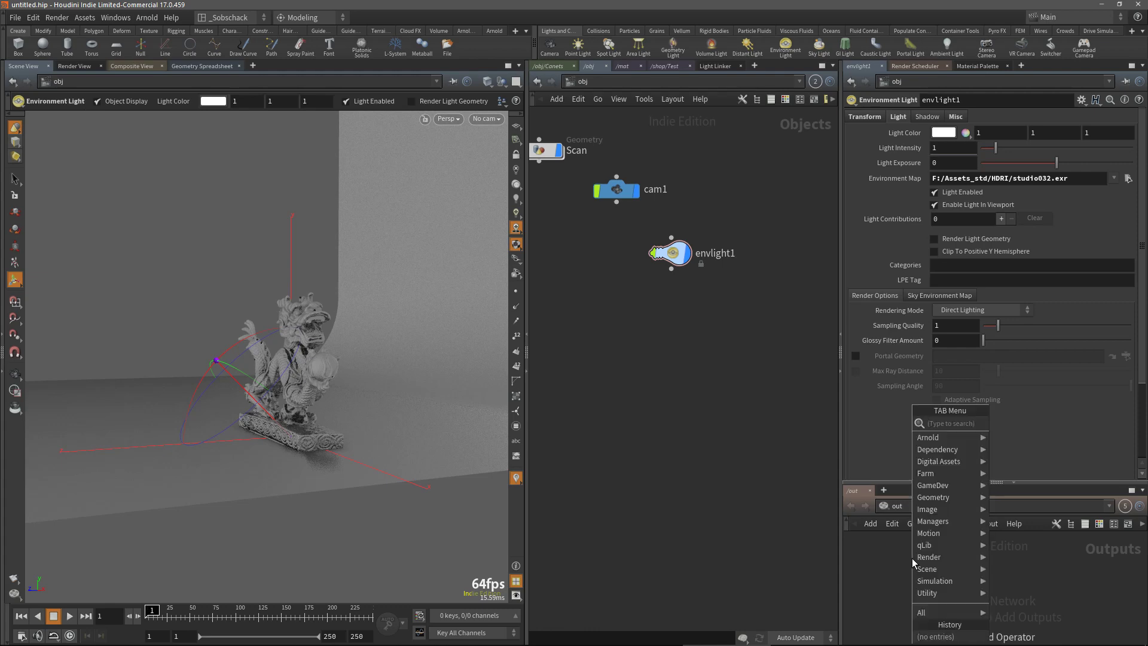
text(manr)
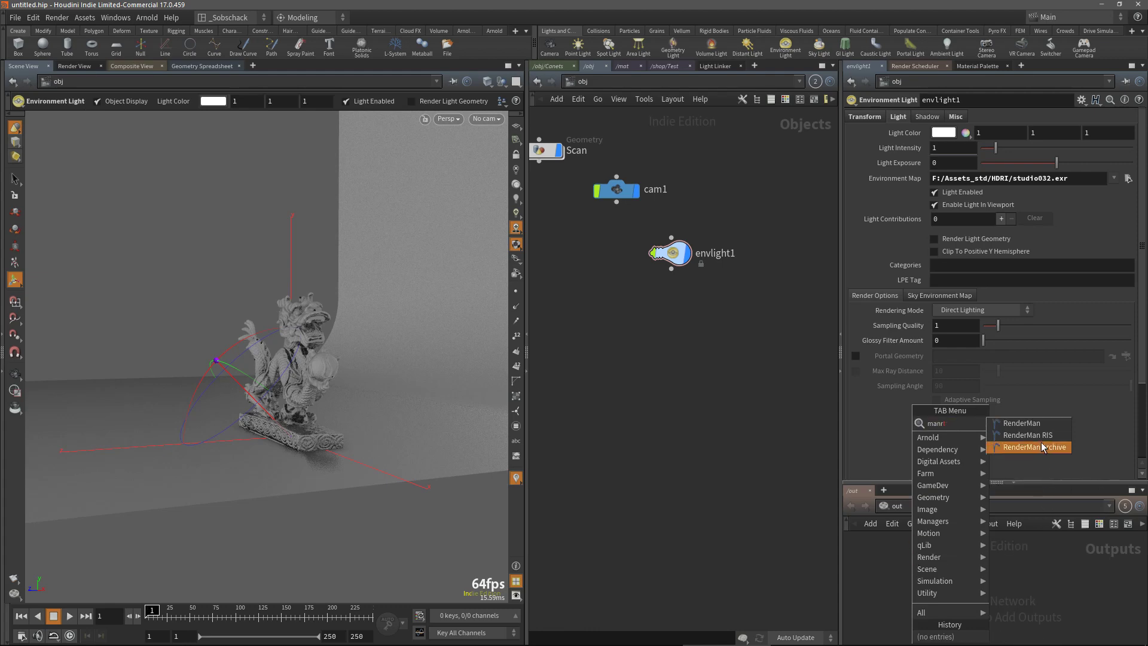
key(Escape)
- Create a Mantra render node in the output network
click(62, 21)
mouse_move(73, 33)
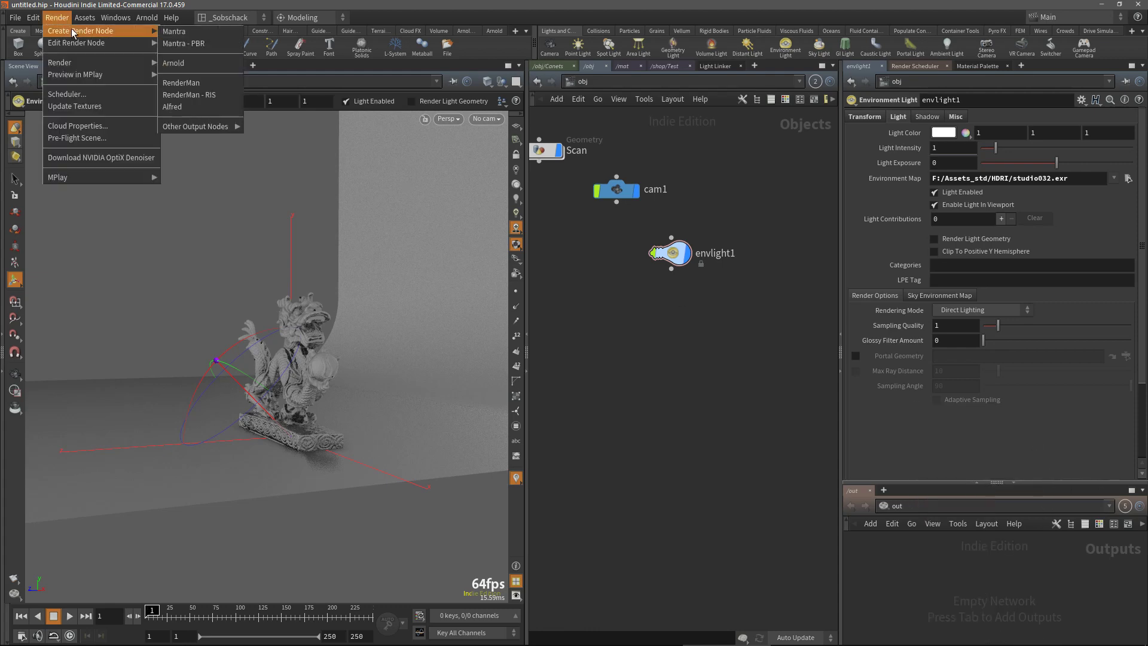
click(209, 35)
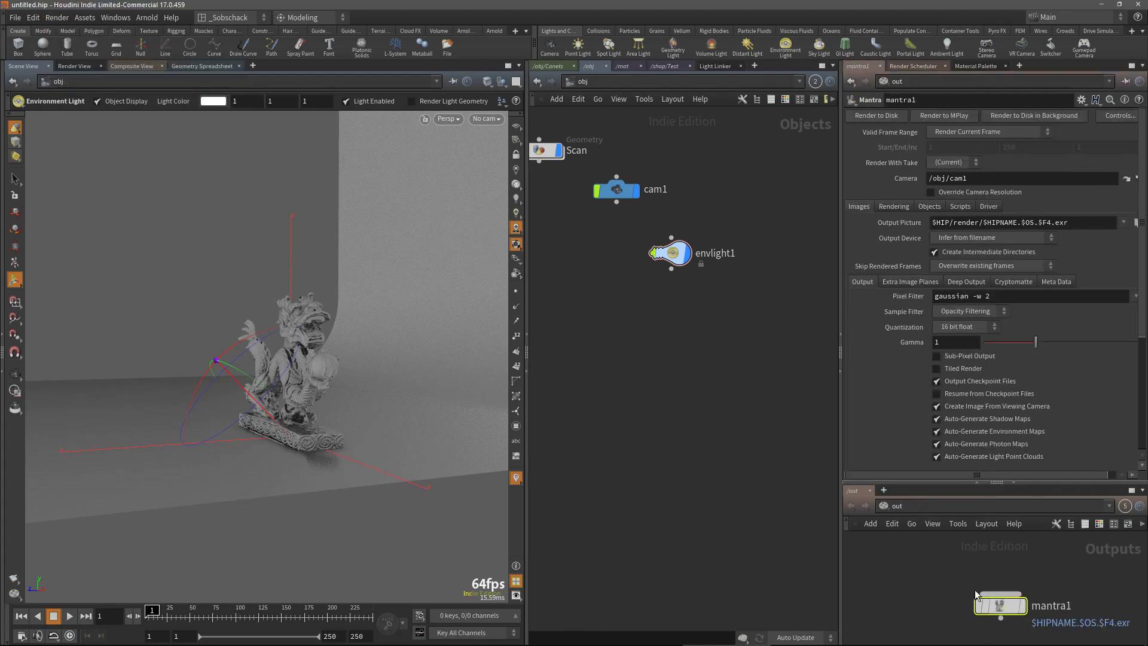
- Start an interactive render of mantra1 in the Render View using the ROP Camera
click(82, 66)
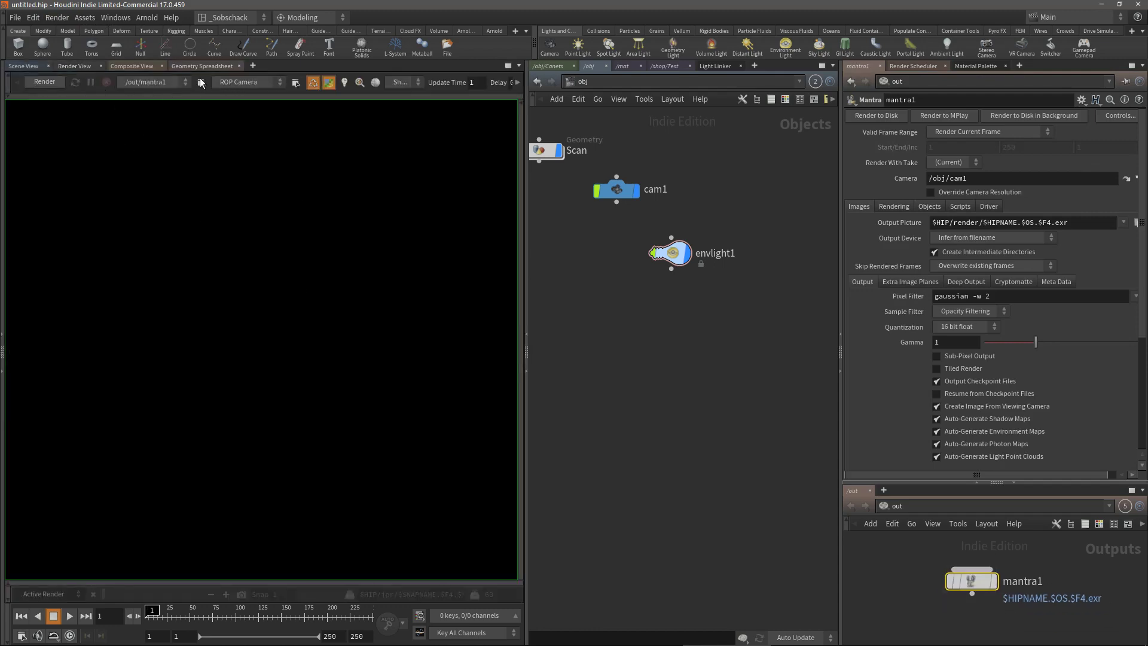
click(242, 81)
click(242, 94)
click(245, 80)
click(246, 93)
click(254, 83)
click(243, 131)
click(44, 82)
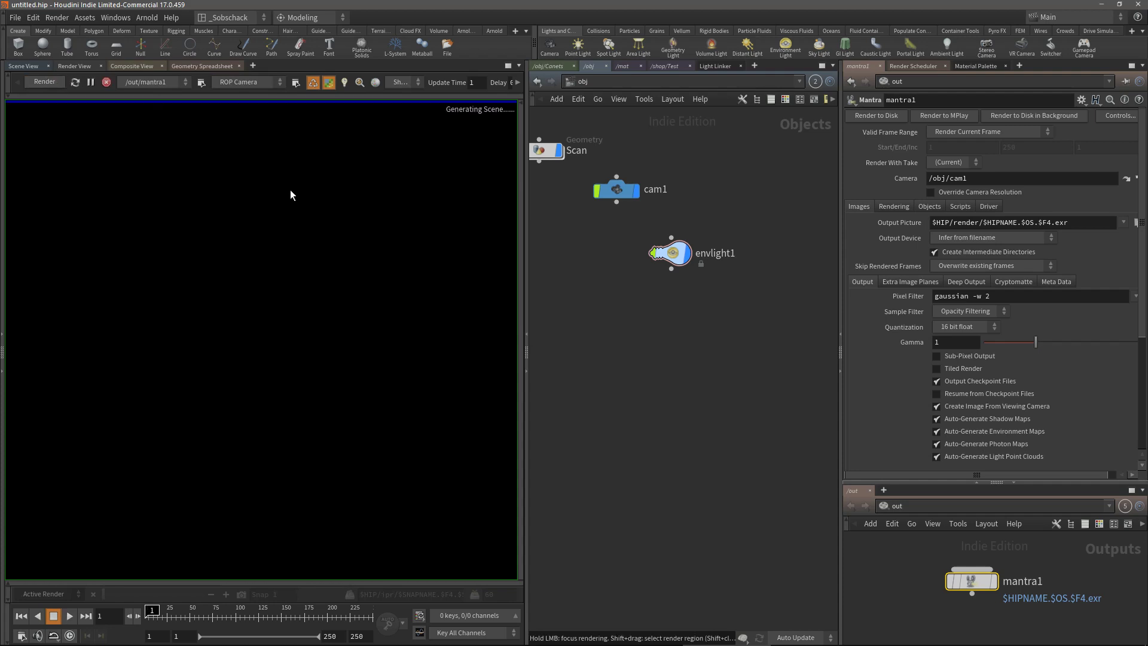
click(42, 66)
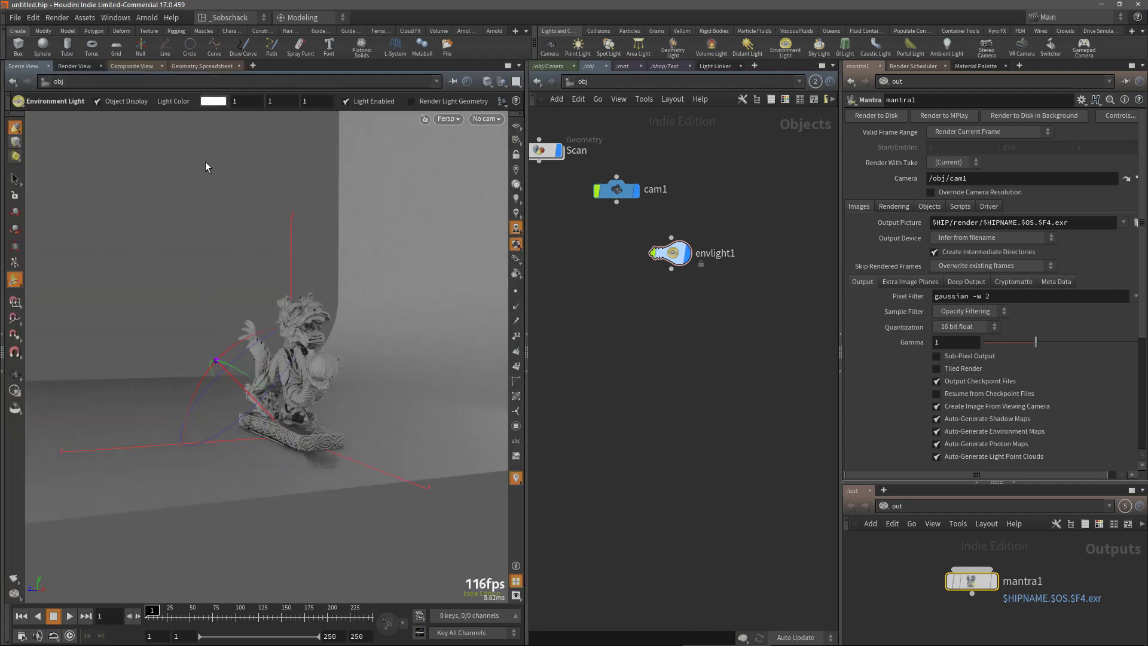
click(84, 68)
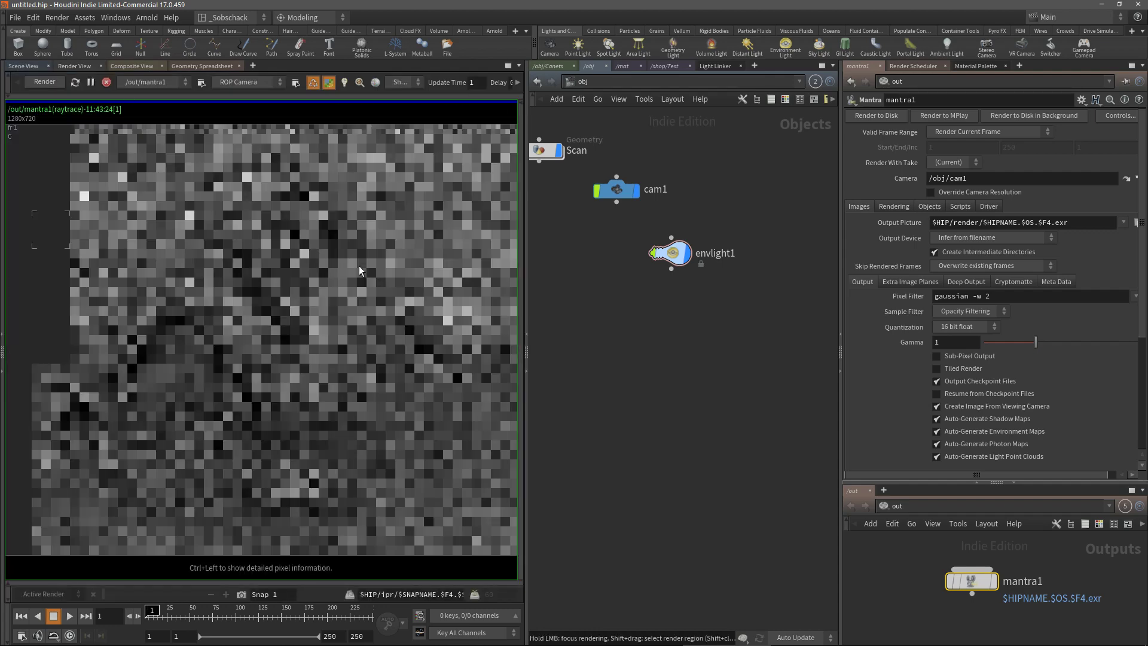
- Switch the Render View's camera to Scene View 1 and restart the render, fitting the whole image in view
click(248, 82)
click(242, 109)
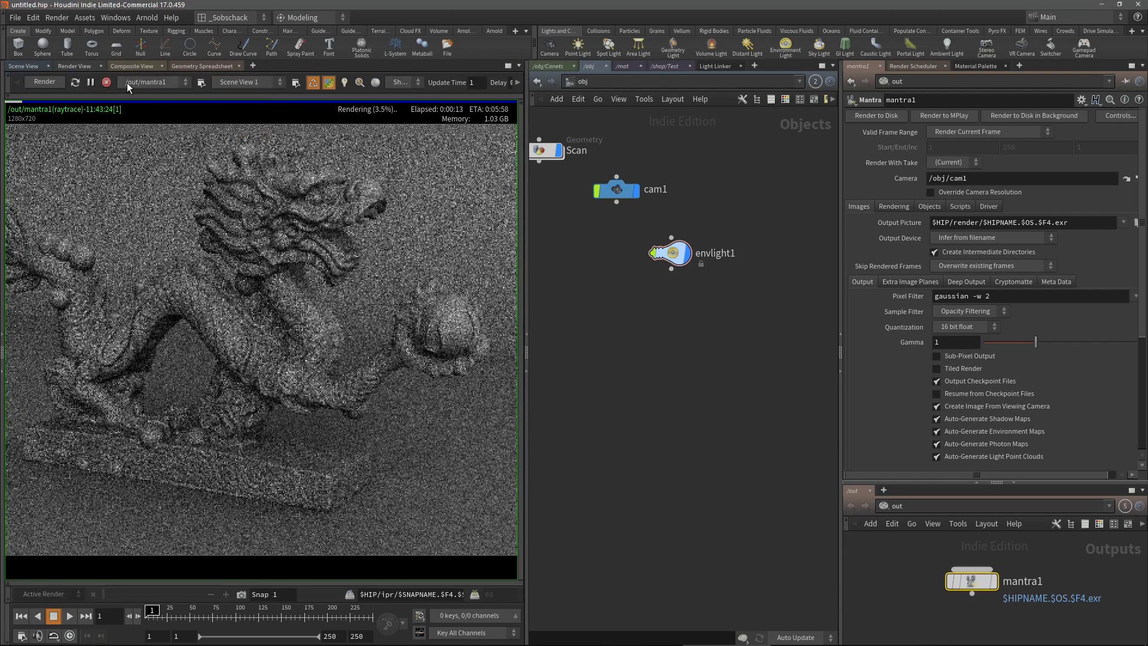
click(107, 82)
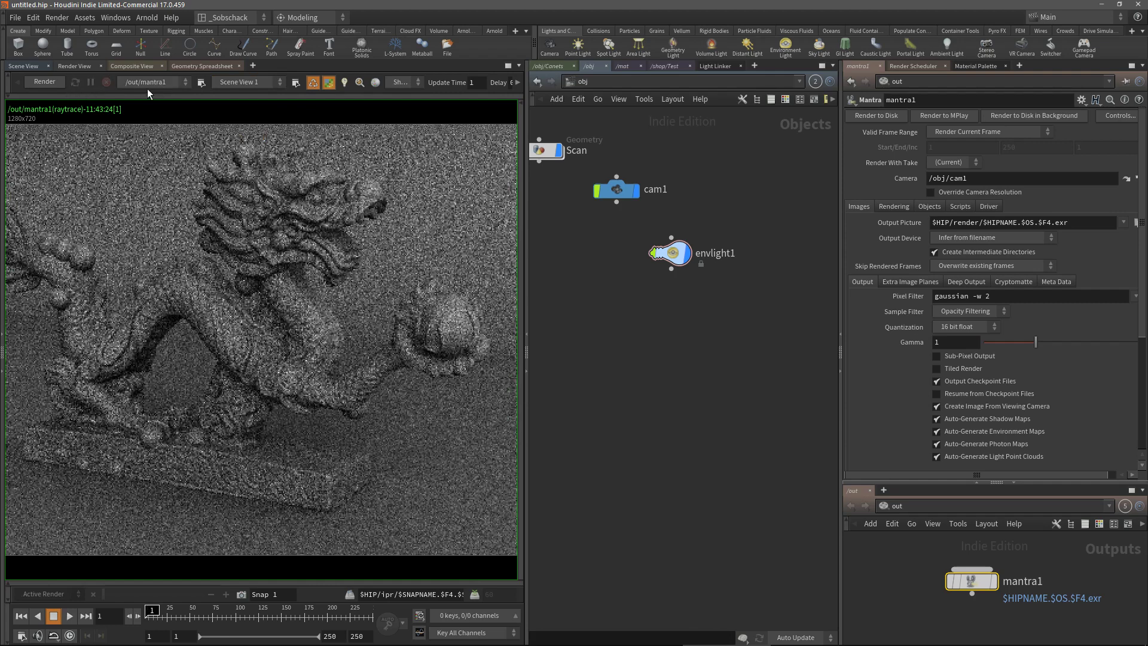
click(46, 81)
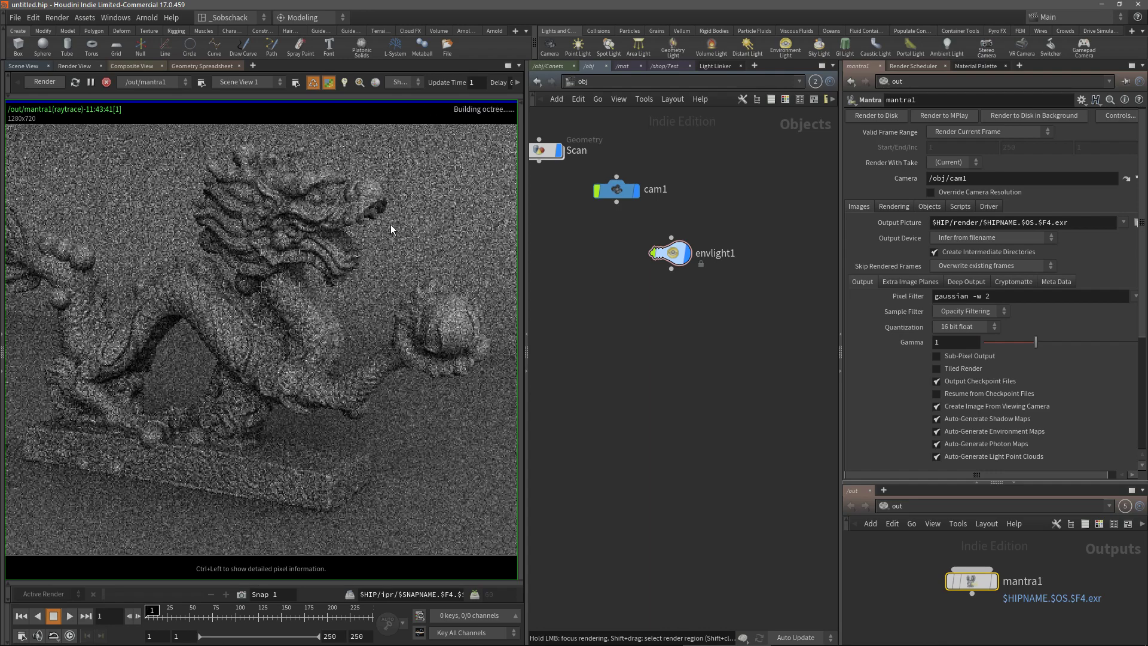
scroll(375, 271, down, 3)
middle_drag(367, 346, 341, 354)
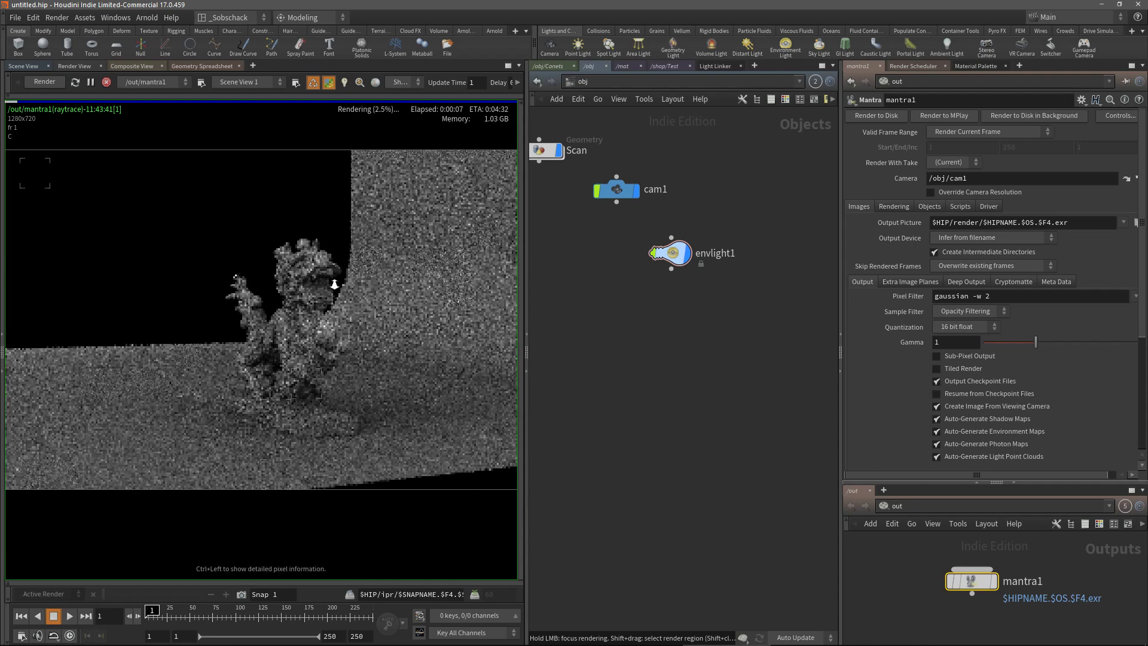
scroll(329, 326, up, 2)
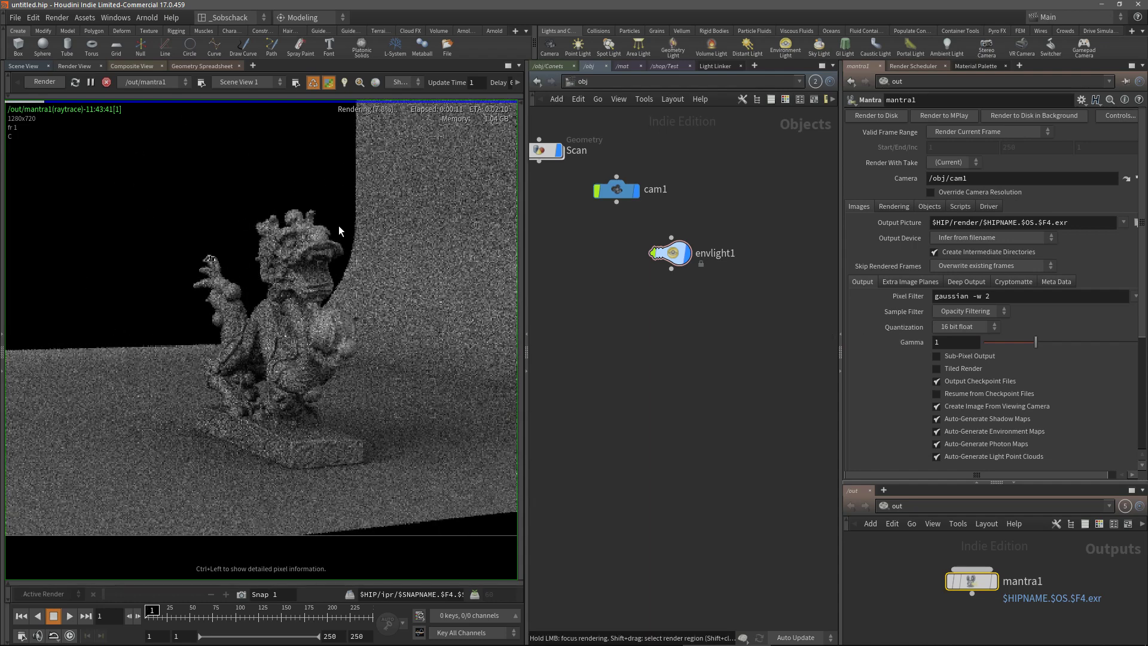
- Enable Render Light Geometry on envlight1 so the environment map appears in the render
middle_drag(683, 145, 728, 173)
click(715, 281)
middle_drag(758, 249, 746, 221)
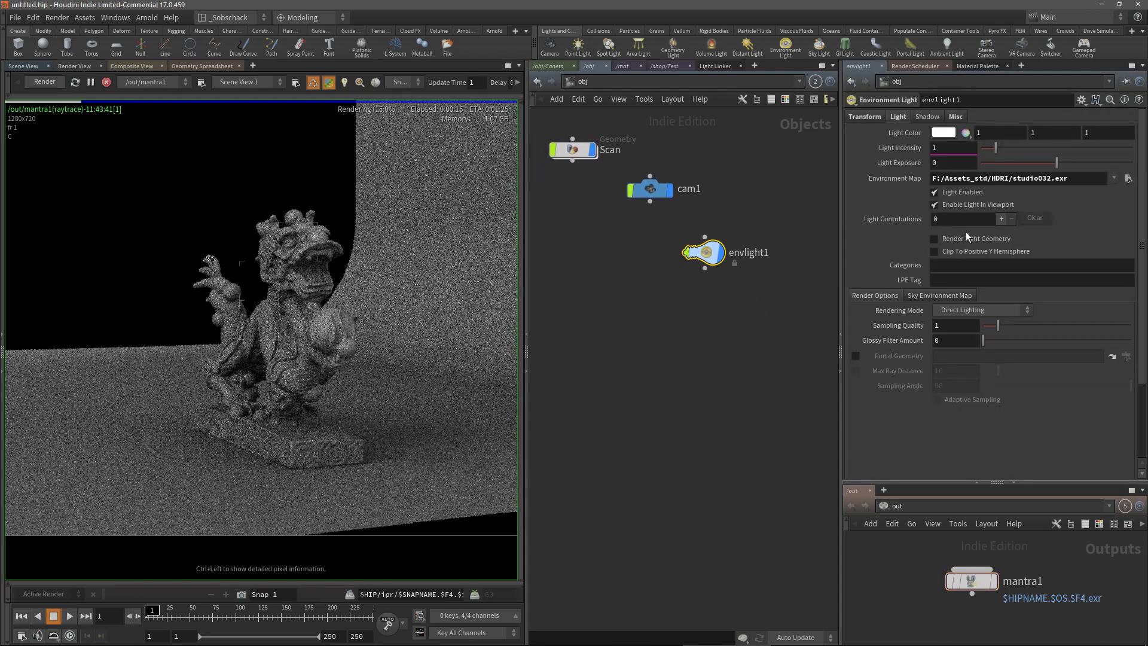
click(934, 239)
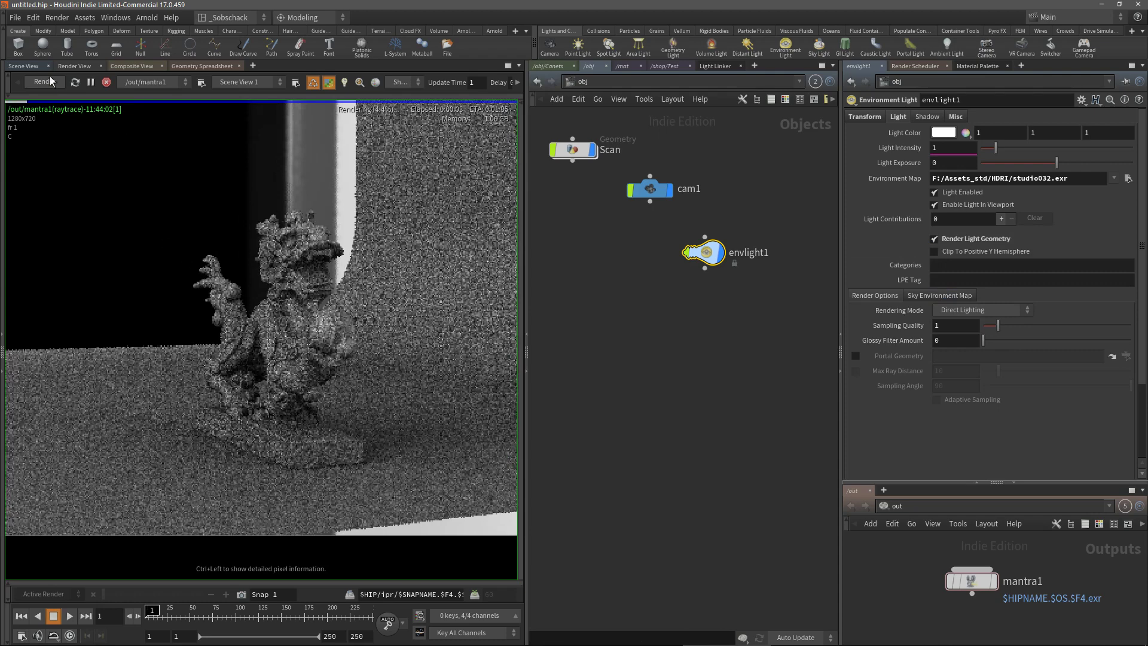
- Orbit the scene view around the dragon and examine the environment behind it in the render from the new angle
click(29, 67)
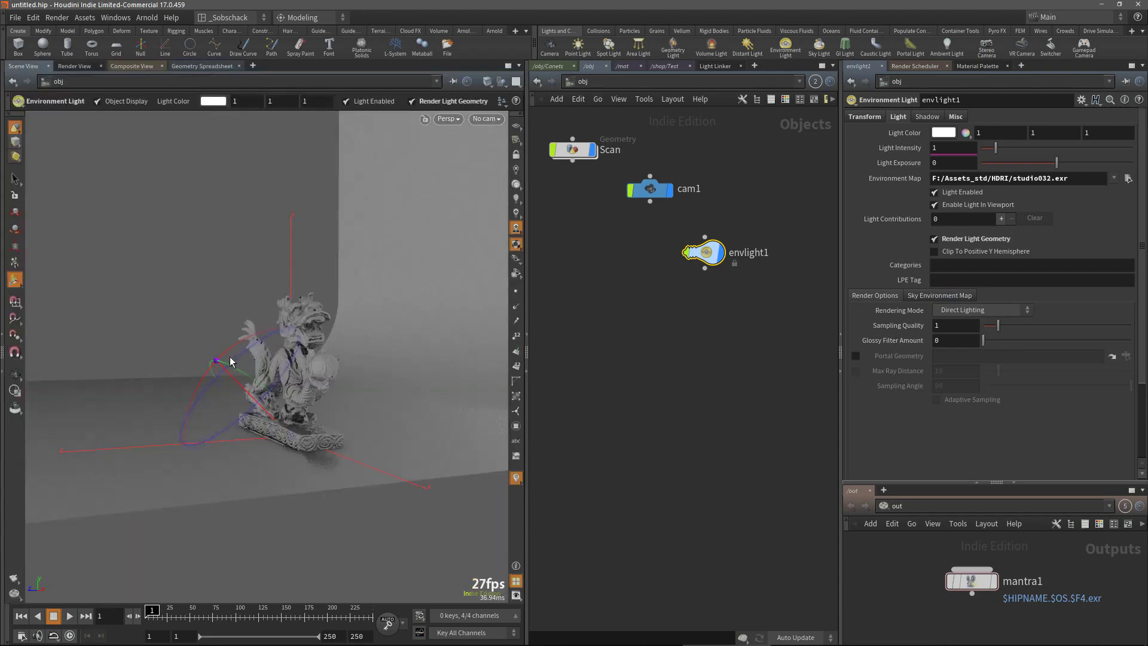
alt+drag(230, 361, 408, 351)
alt+right_drag(409, 351, 367, 516)
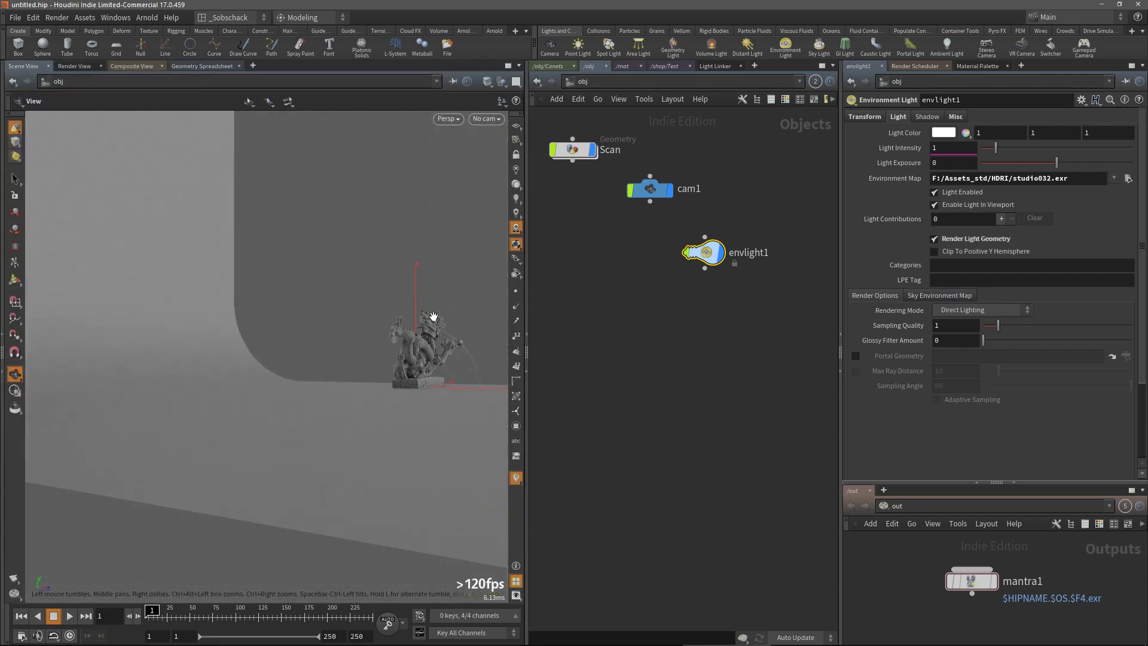
middle_drag(433, 317, 321, 364)
mouse_move(320, 364)
mouse_down()
mouse_move(386, 368)
mouse_move(380, 346)
mouse_move(328, 347)
mouse_up()
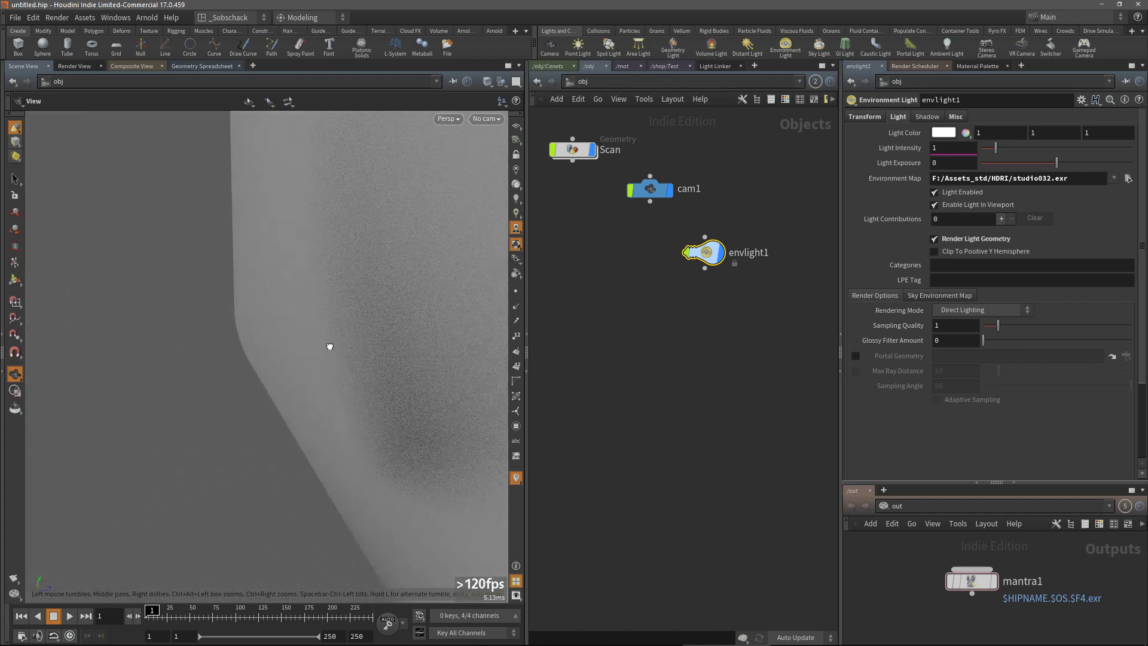
alt+drag(439, 343, 129, 365)
alt+drag(421, 365, 173, 325)
alt+drag(454, 359, 179, 271)
click(83, 66)
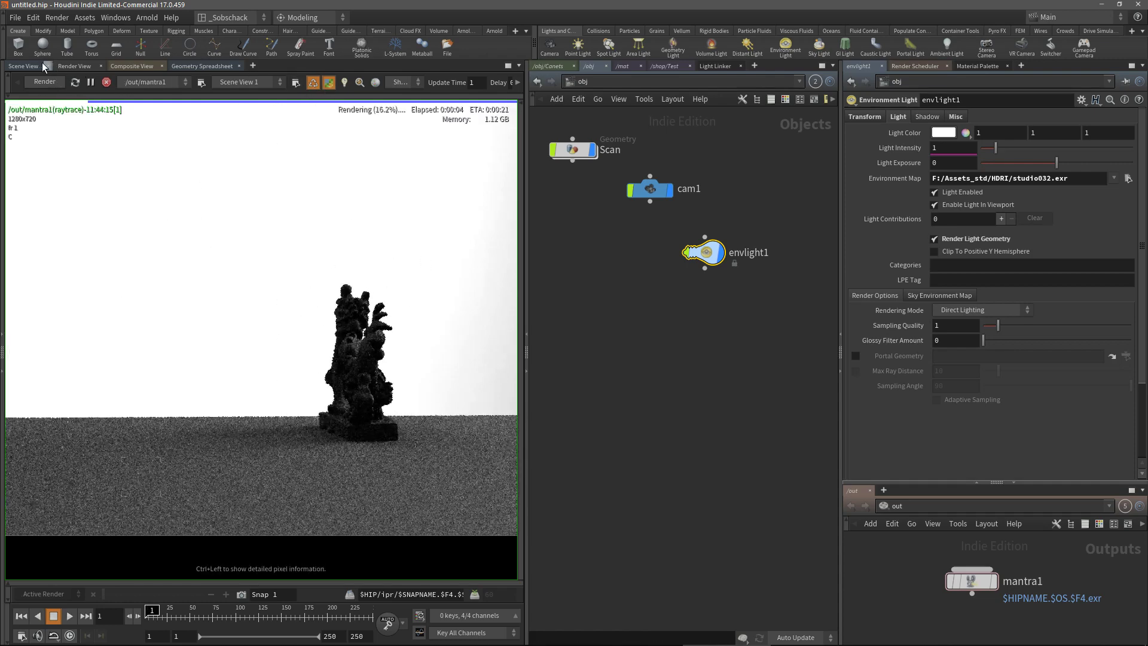
- Set the Render View's camera to /obj/cam1 and restart the render, fitting the whole dragon frame in view
click(221, 83)
click(245, 117)
click(103, 83)
click(52, 82)
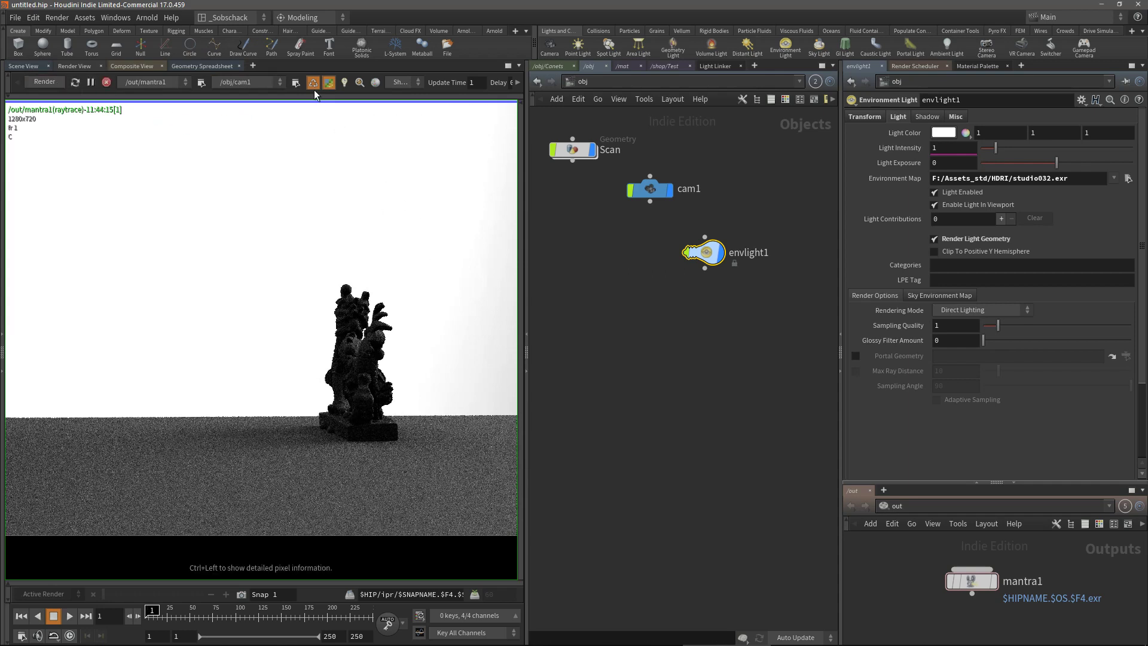
click(328, 83)
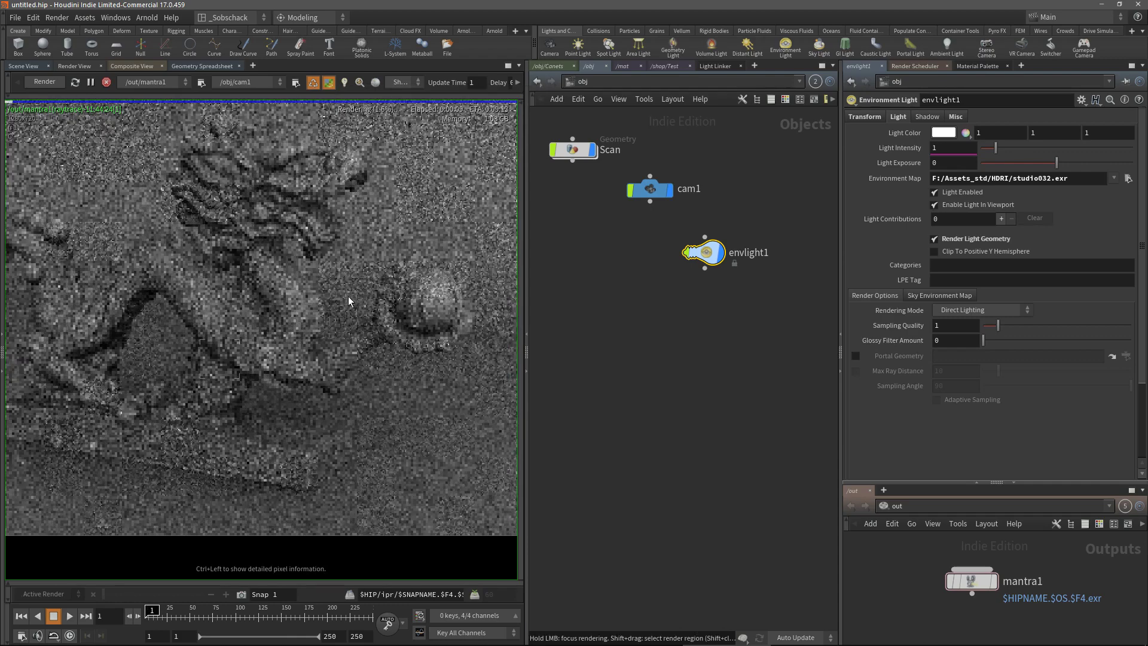
scroll(343, 281, down, 5)
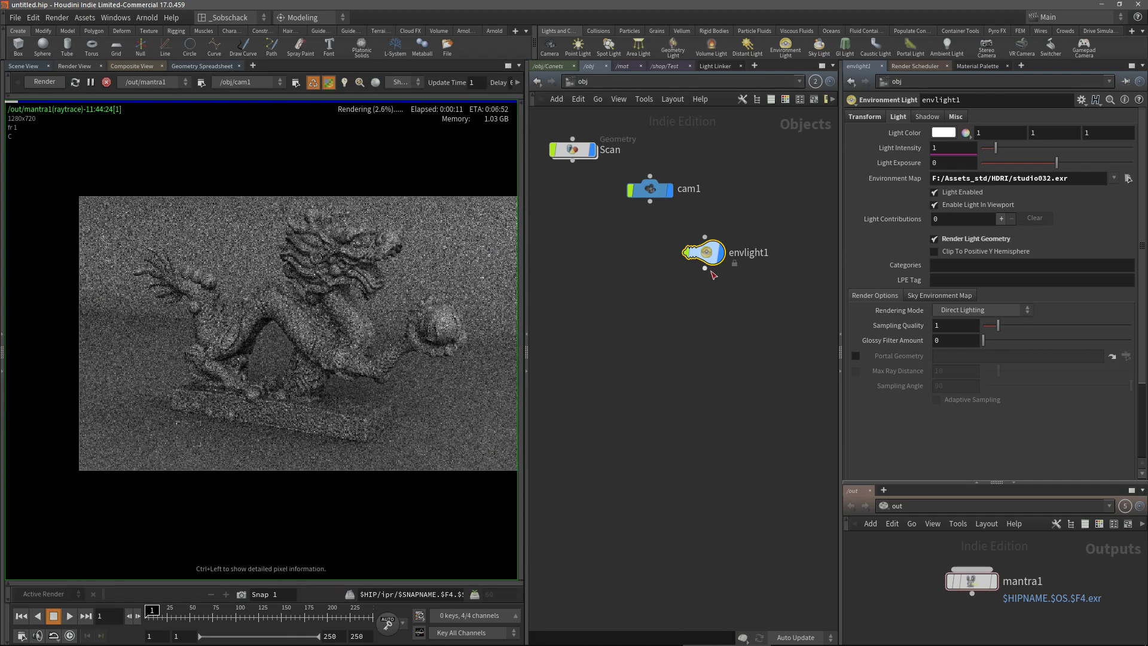
middle_drag(725, 232, 712, 257)
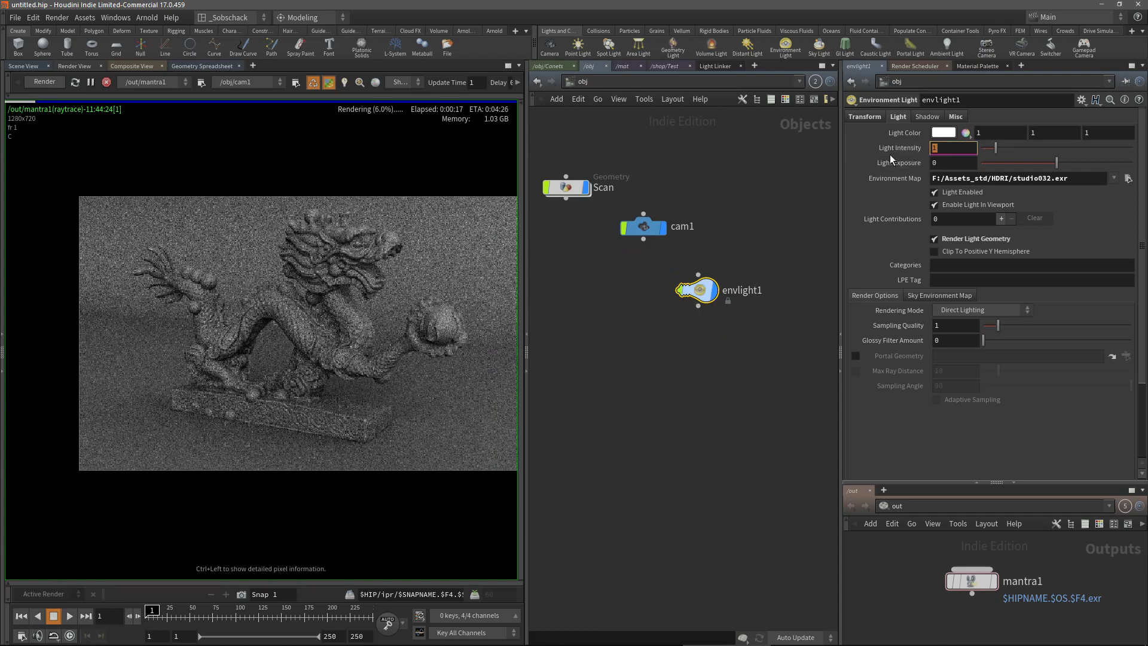
- Try a light intensity of 5 on envlight1, finally setting the intensity to 2
key(Return)
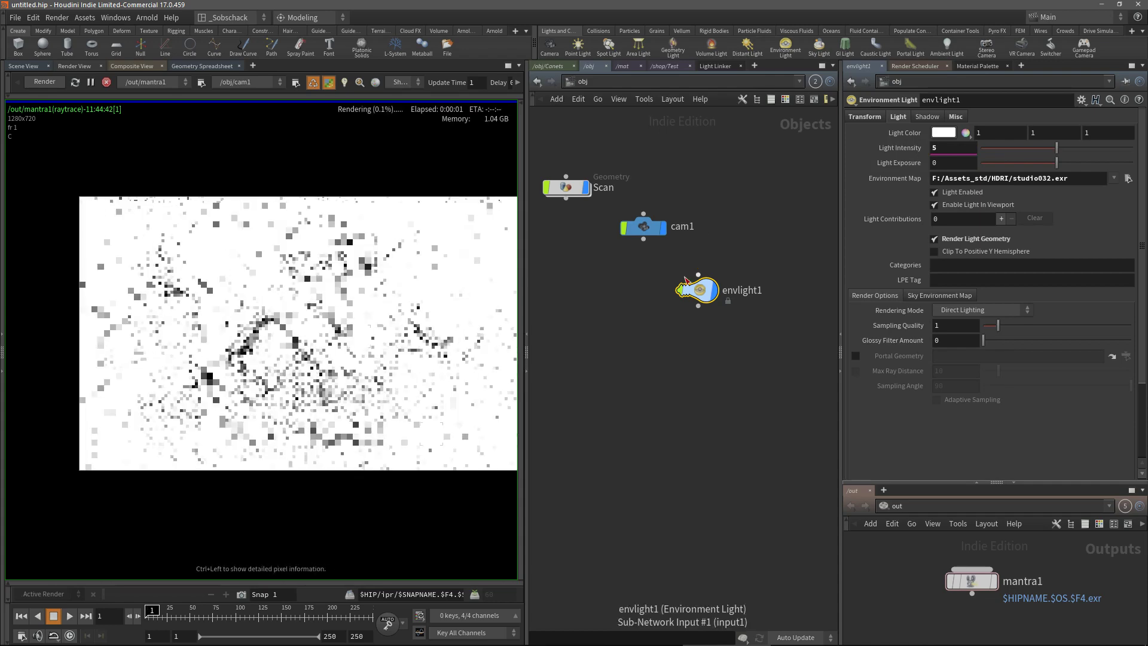
drag(946, 148, 848, 159)
text(2)
key(Return)
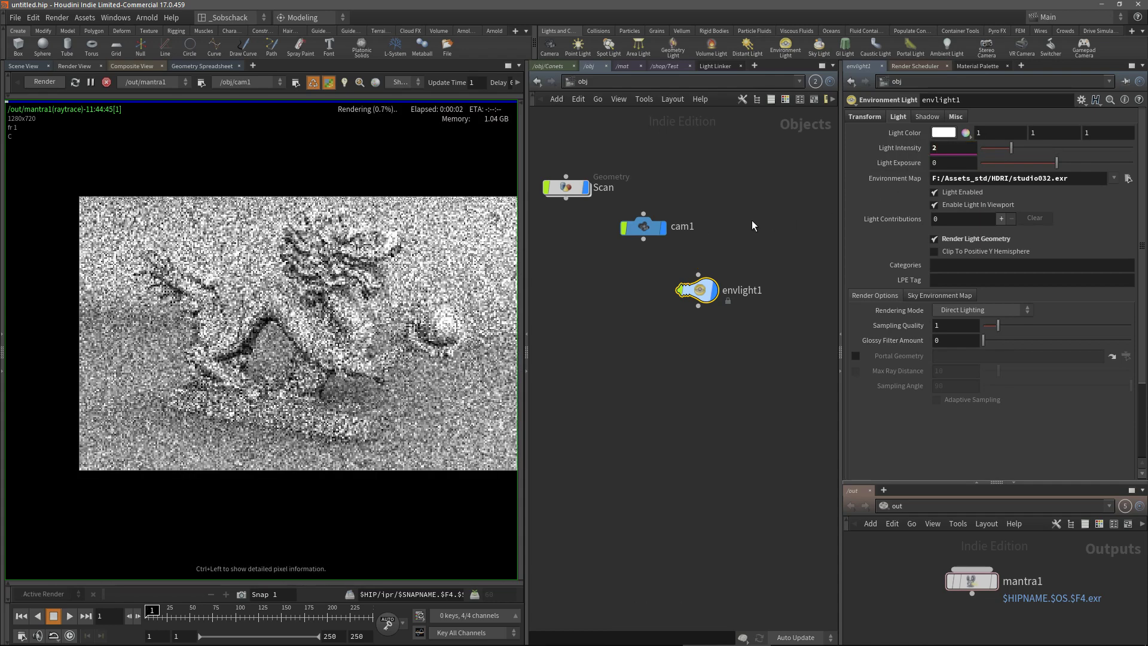
- Tint envlight1's light color warm using a blackbody color temperature of 5000, and close the color editor
click(944, 132)
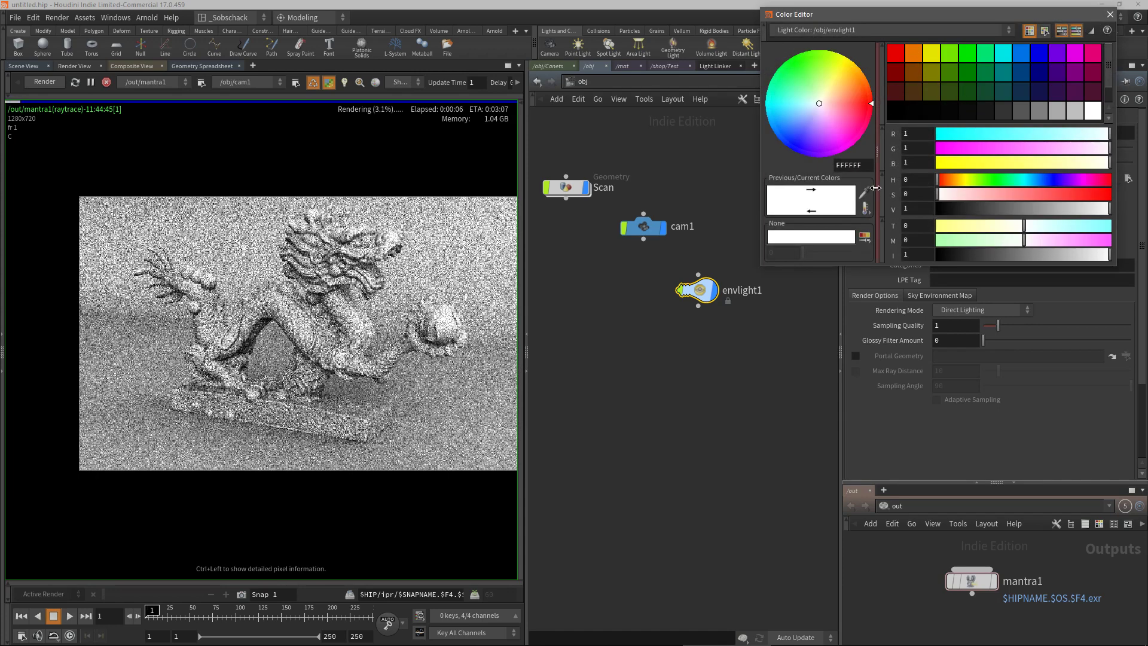
click(865, 208)
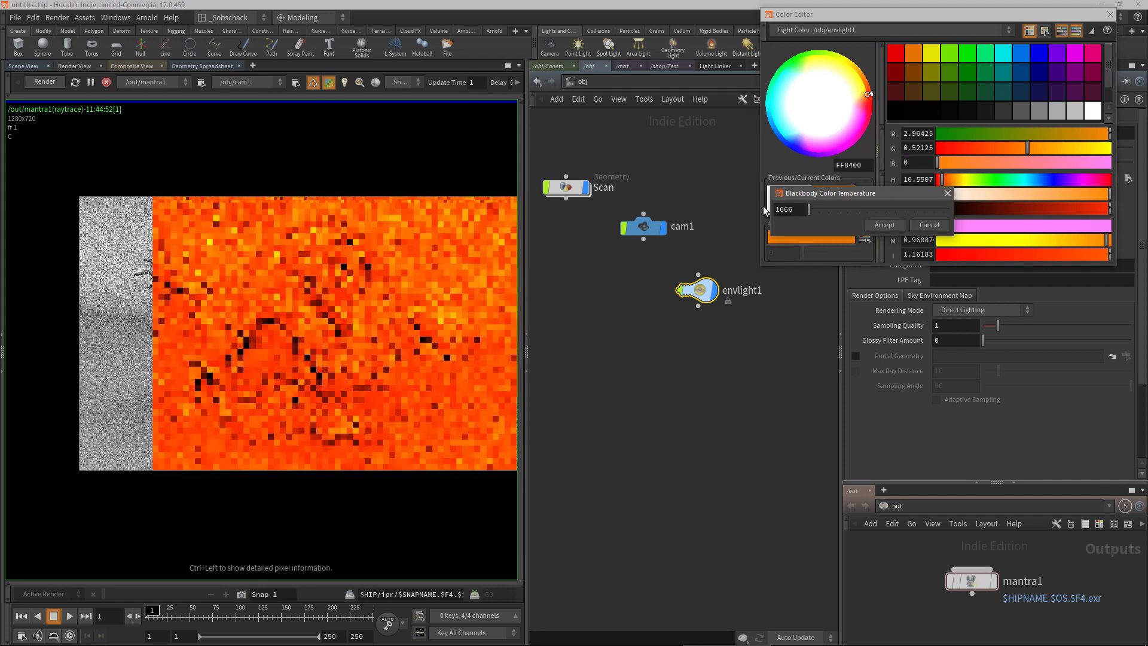
drag(865, 193, 751, 209)
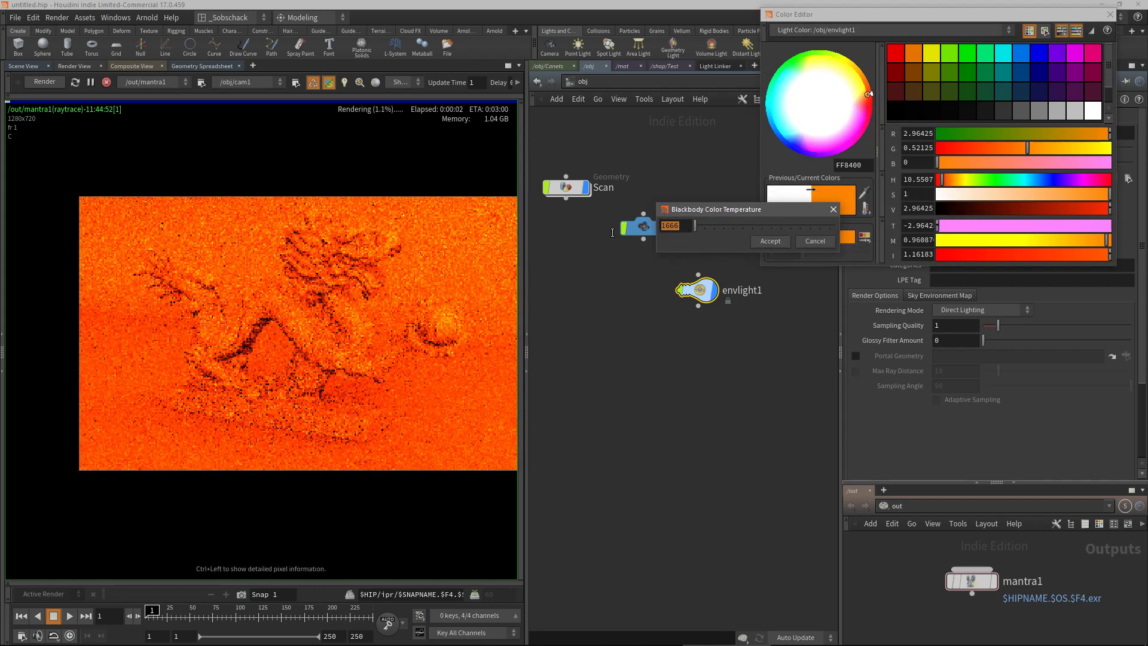
text(500)
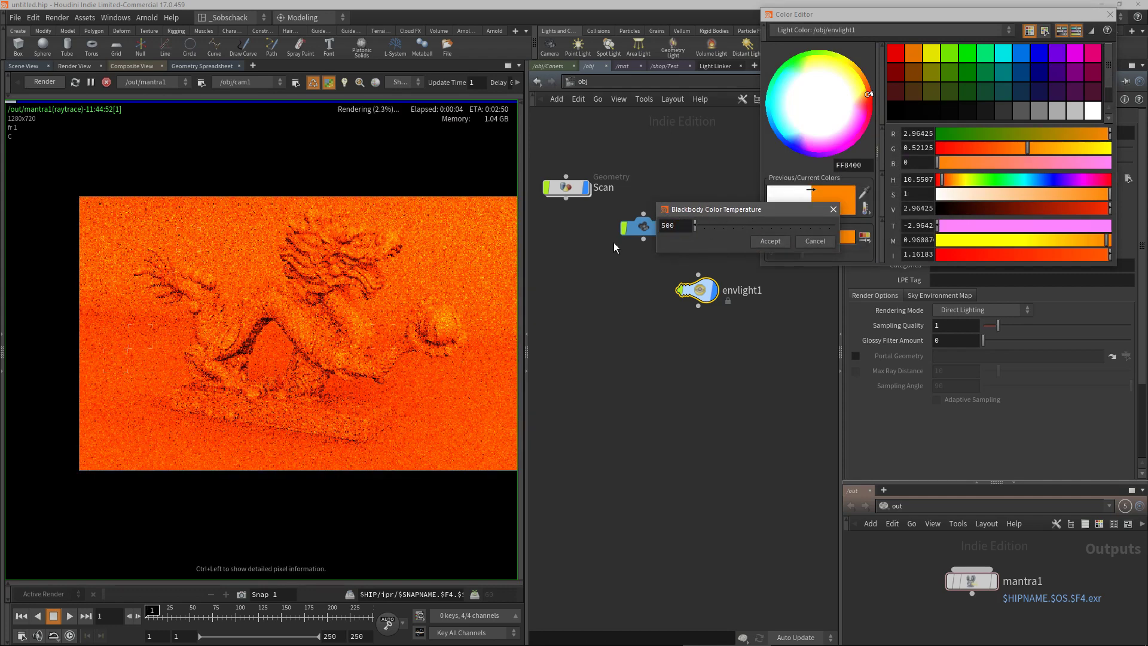
key(BackSpace)
key(BackSpace)
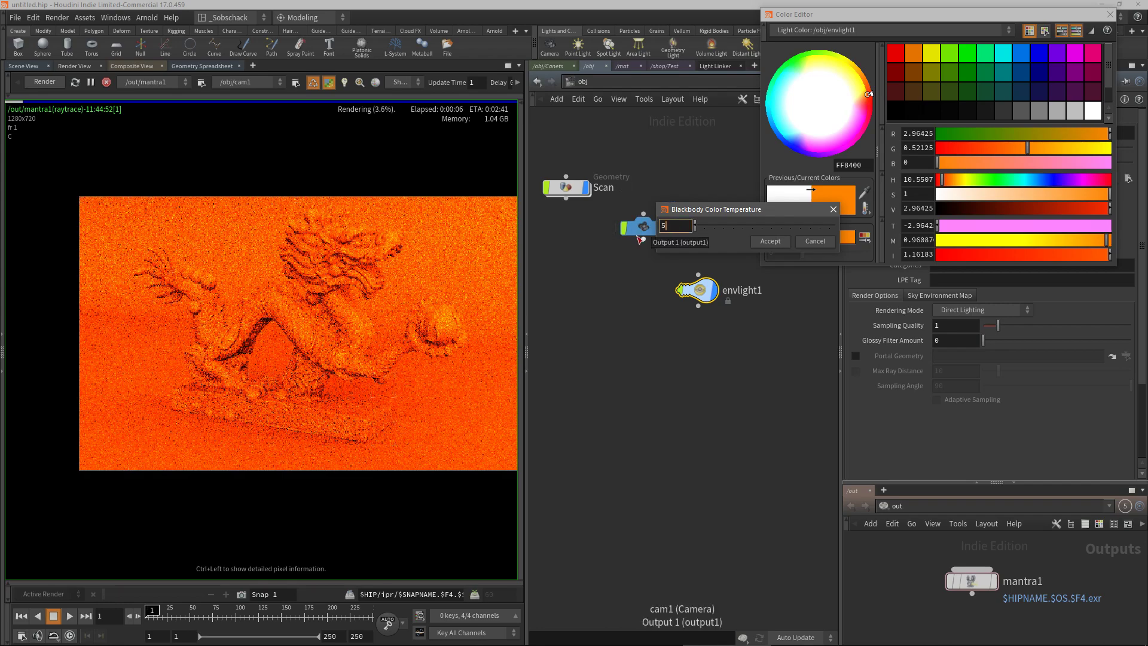
text(000)
key(Return)
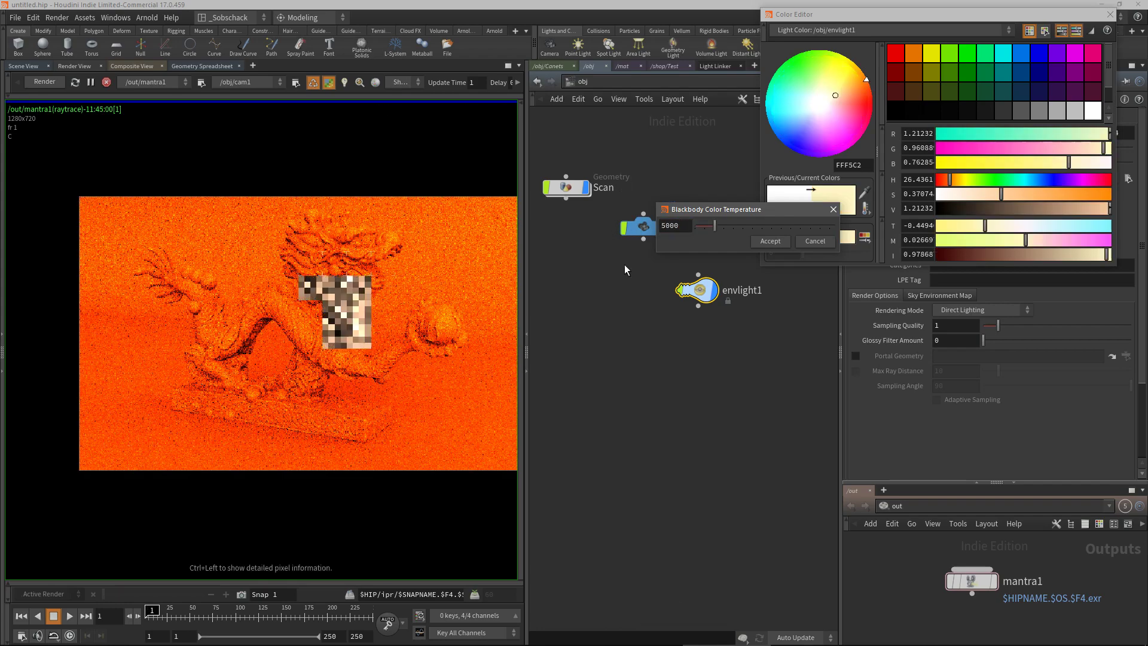
click(573, 457)
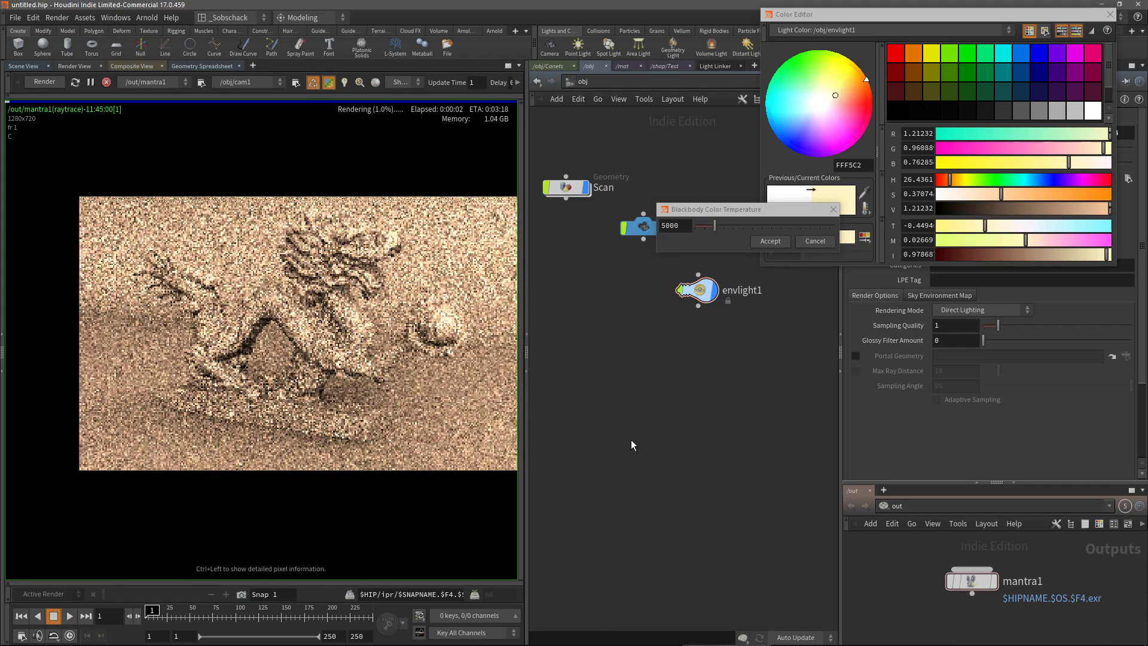
click(769, 241)
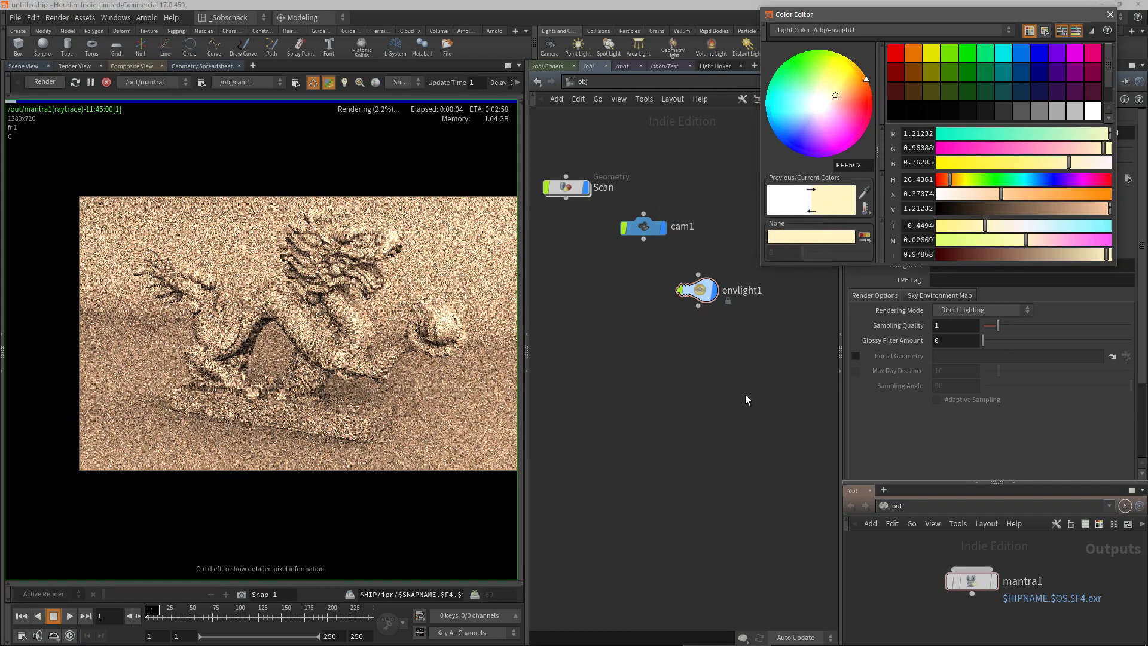
click(1110, 14)
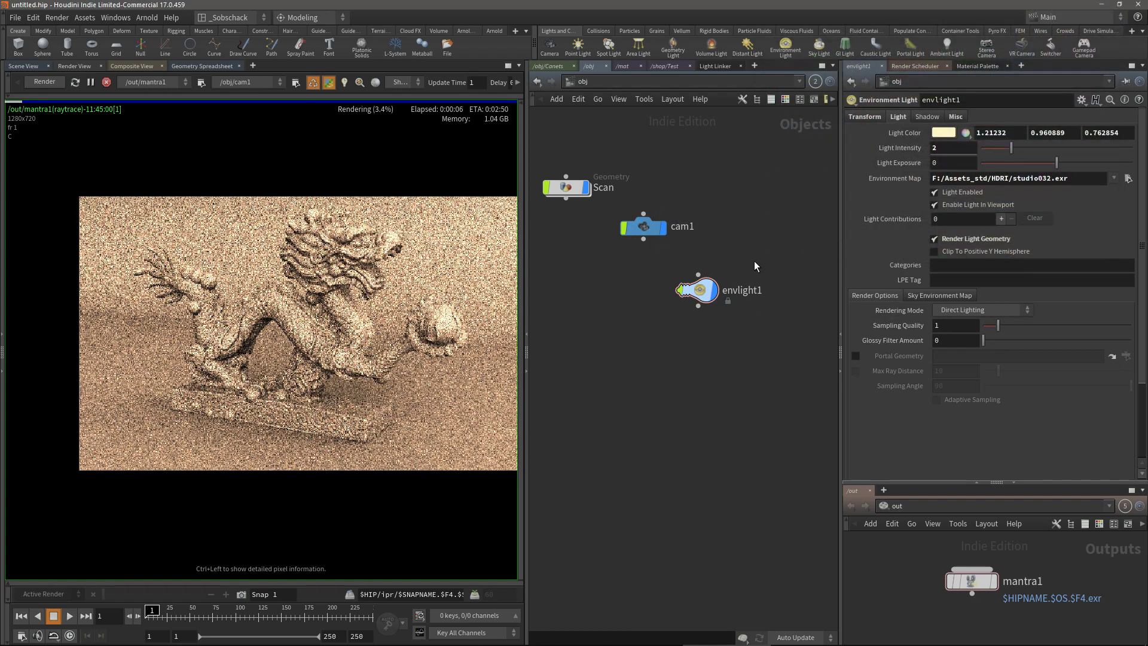
- Move the envlight1 node slightly closer to cam1 in the object network
scroll(755, 264, up, 5)
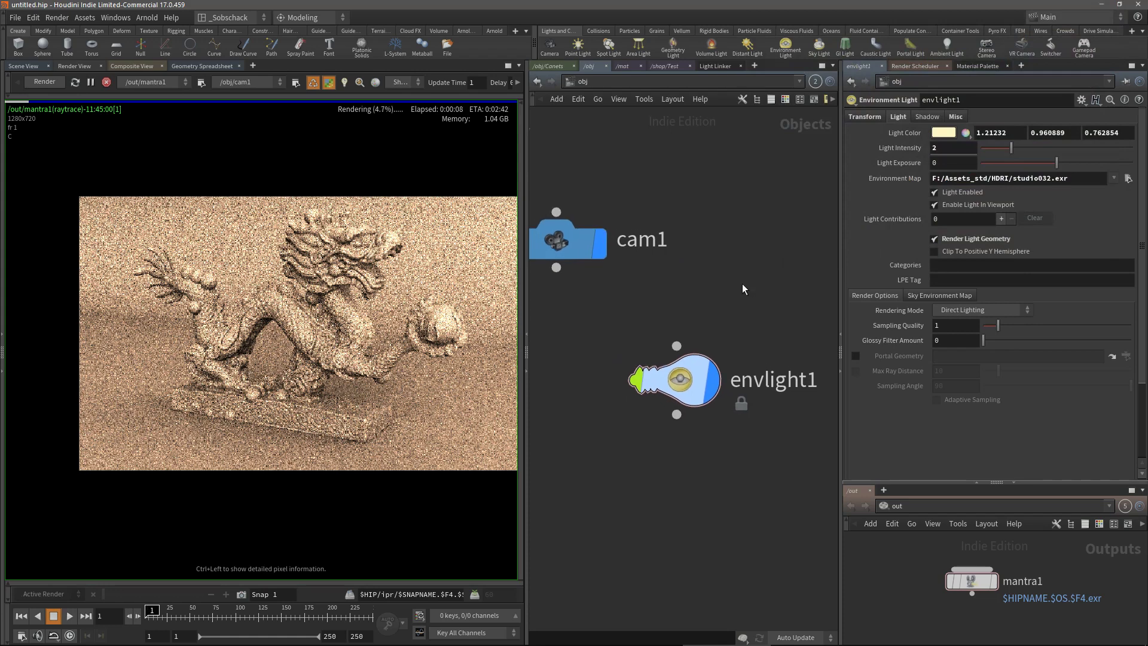
scroll(742, 284, down, 5)
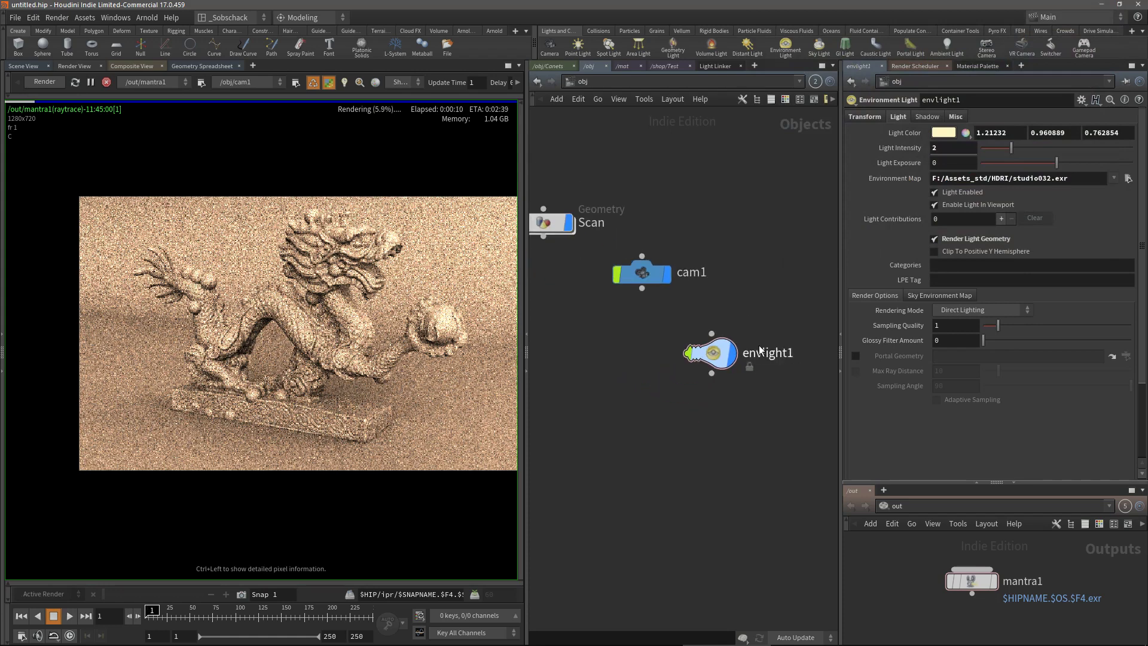
drag(726, 377, 724, 367)
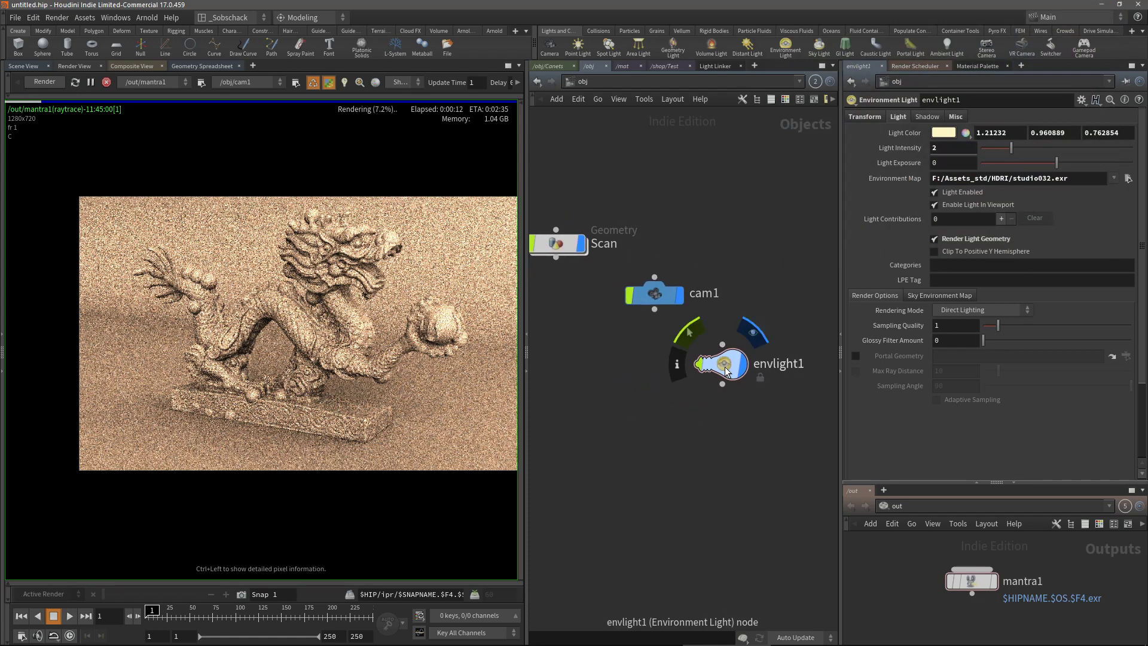